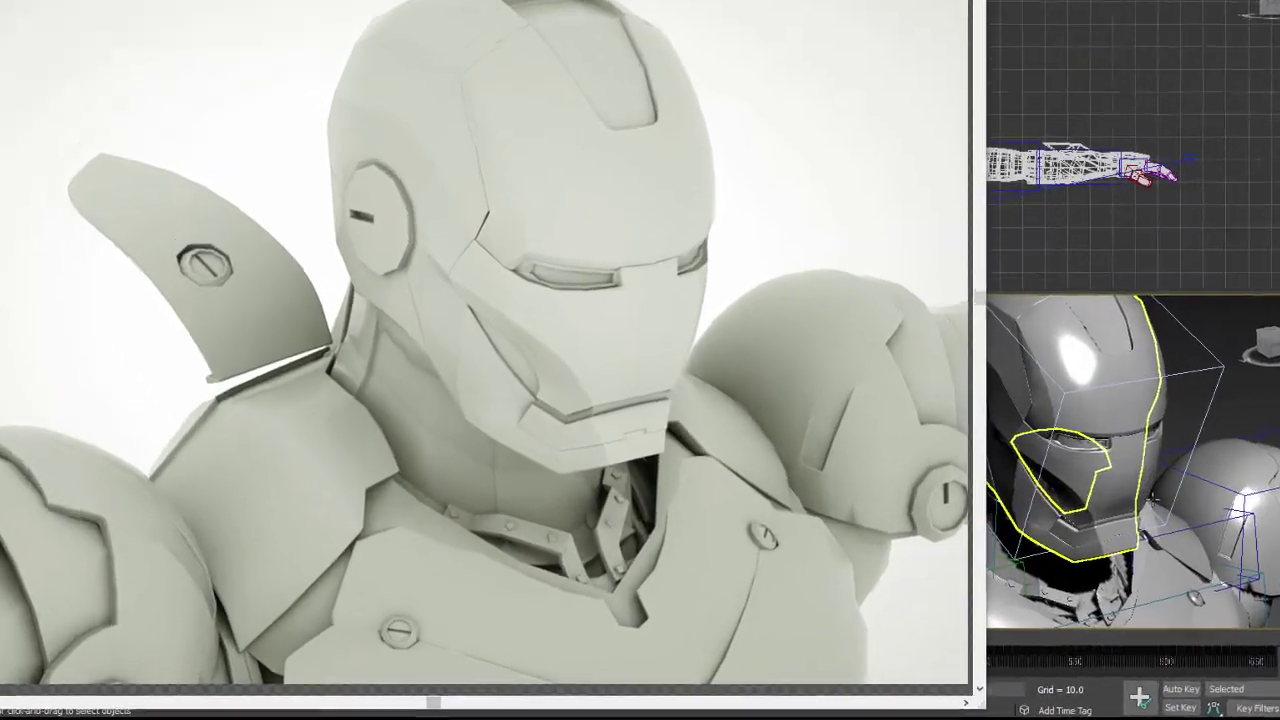
pyautogui.keyDown('alt'); pyautogui.moveTo(1040, 540); pyautogui.dragTo(987, 537, button='middle'); pyautogui.keyUp('alt')
pyautogui.keyDown('alt'); pyautogui.moveTo(1152, 497); pyautogui.dragTo(1196, 498, button='middle'); pyautogui.keyUp('alt')
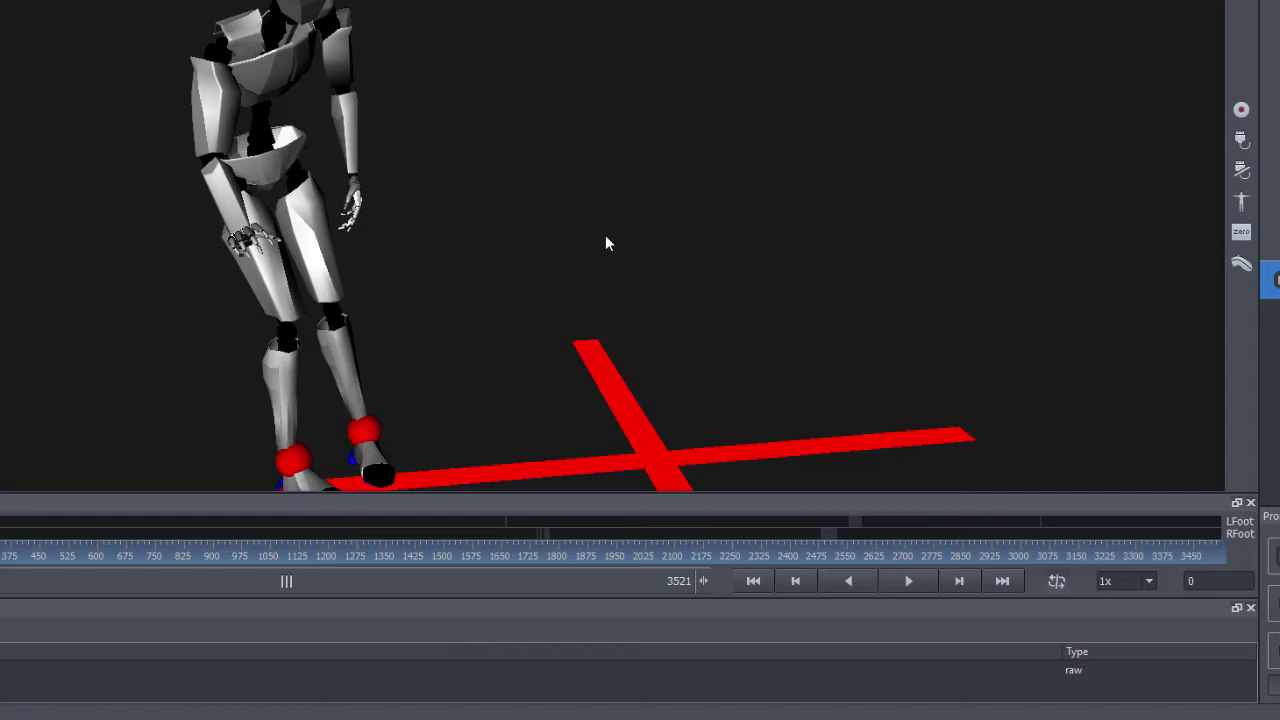
# - Review the Ready_Mode motion capture in Axis Neuron by playing and scrubbing the take while viewing the figure from several sides
pyautogui.moveTo(508, 247); pyautogui.dragTo(193, 258)
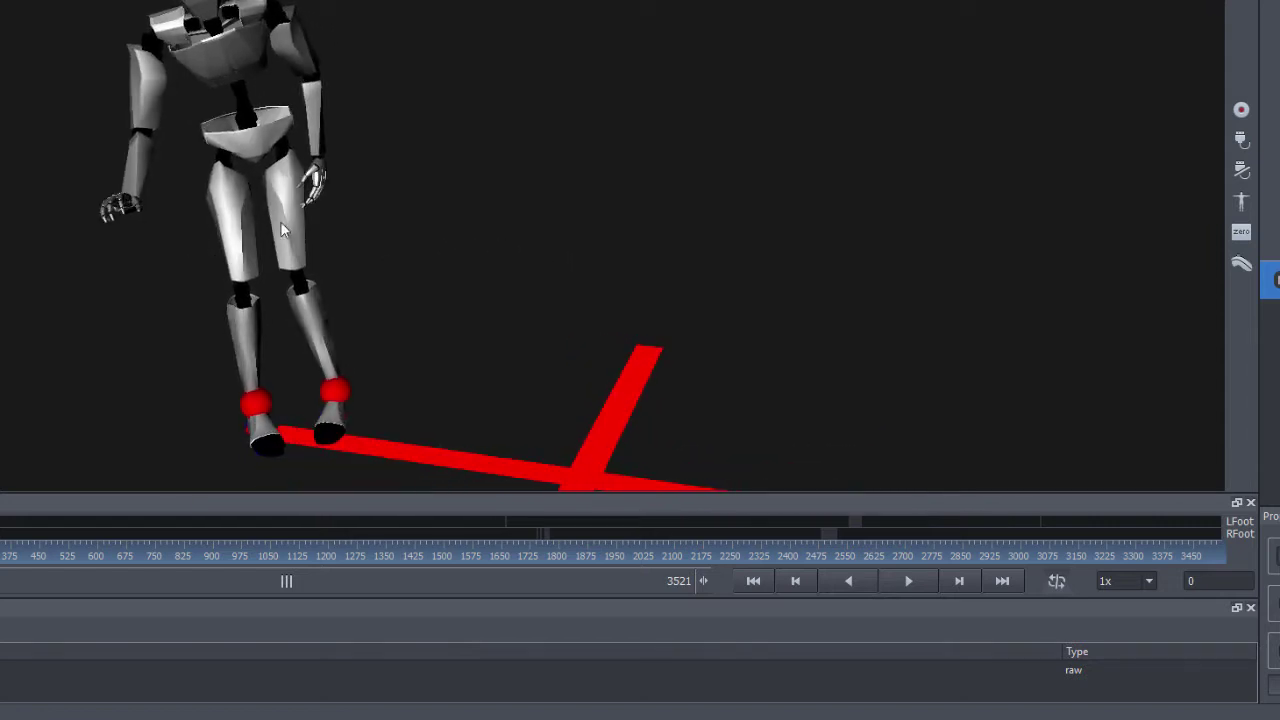
pyautogui.moveTo(283, 230); pyautogui.dragTo(1061, 263)
pyautogui.scroll(-3, 900, 278)
pyautogui.scroll(1, 838, 273)
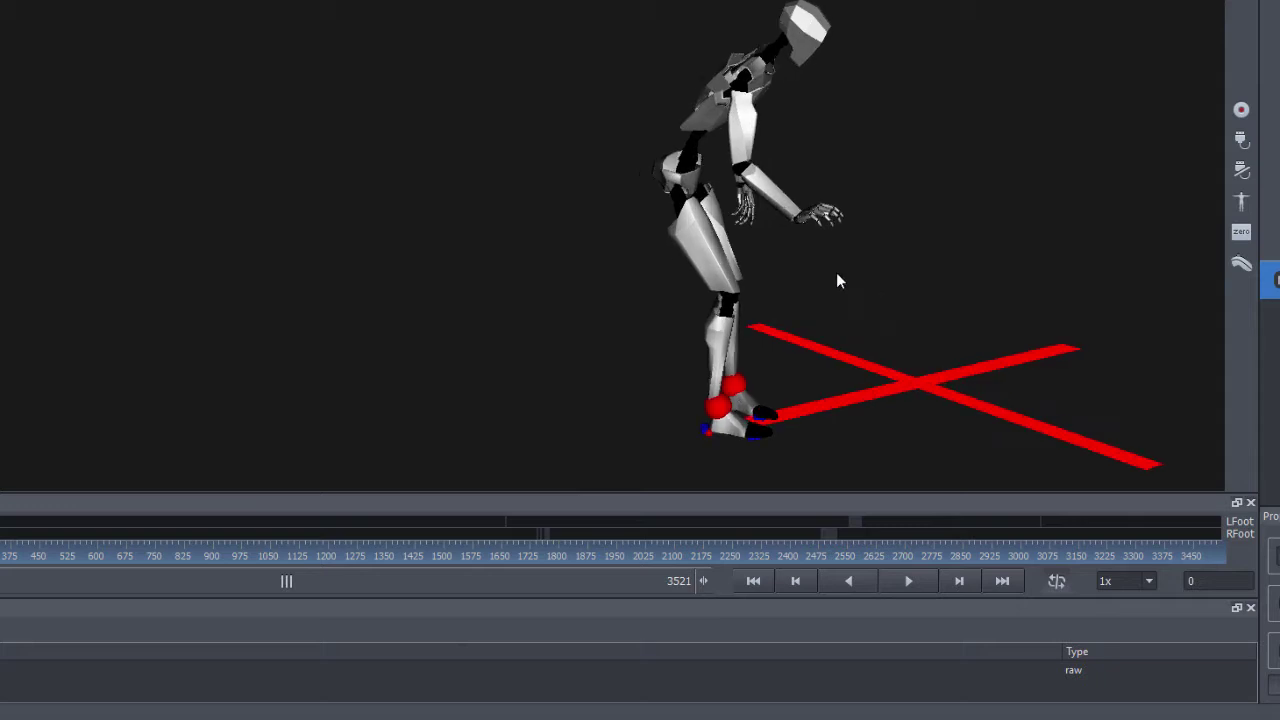
pyautogui.click(906, 580)
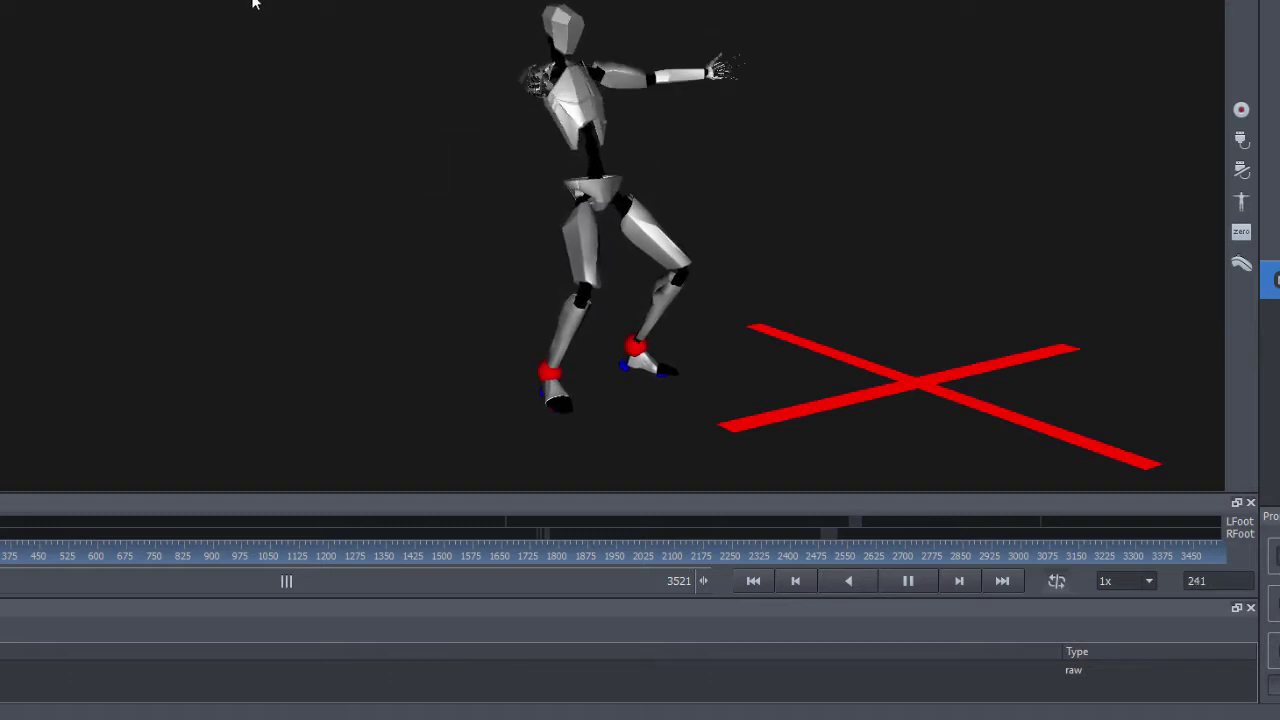
pyautogui.moveTo(700, 175); pyautogui.dragTo(113, 208, button='middle')
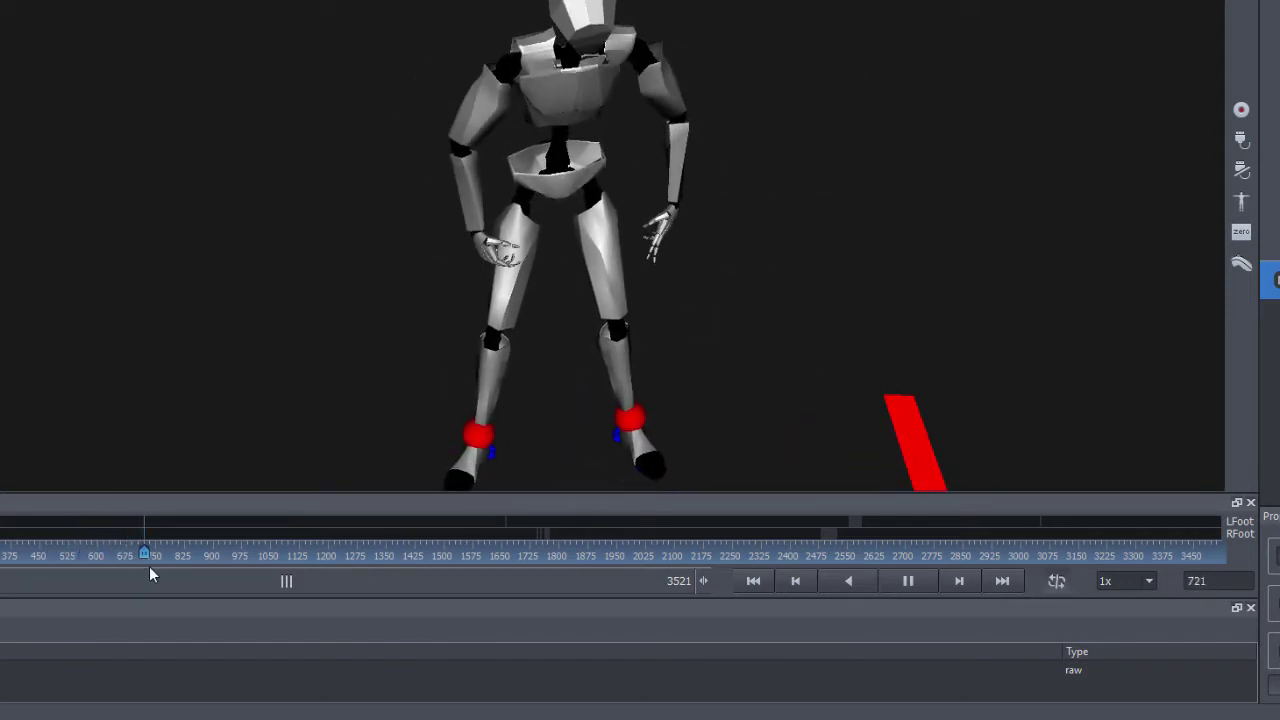
pyautogui.moveTo(150, 575); pyautogui.dragTo(1165, 562)
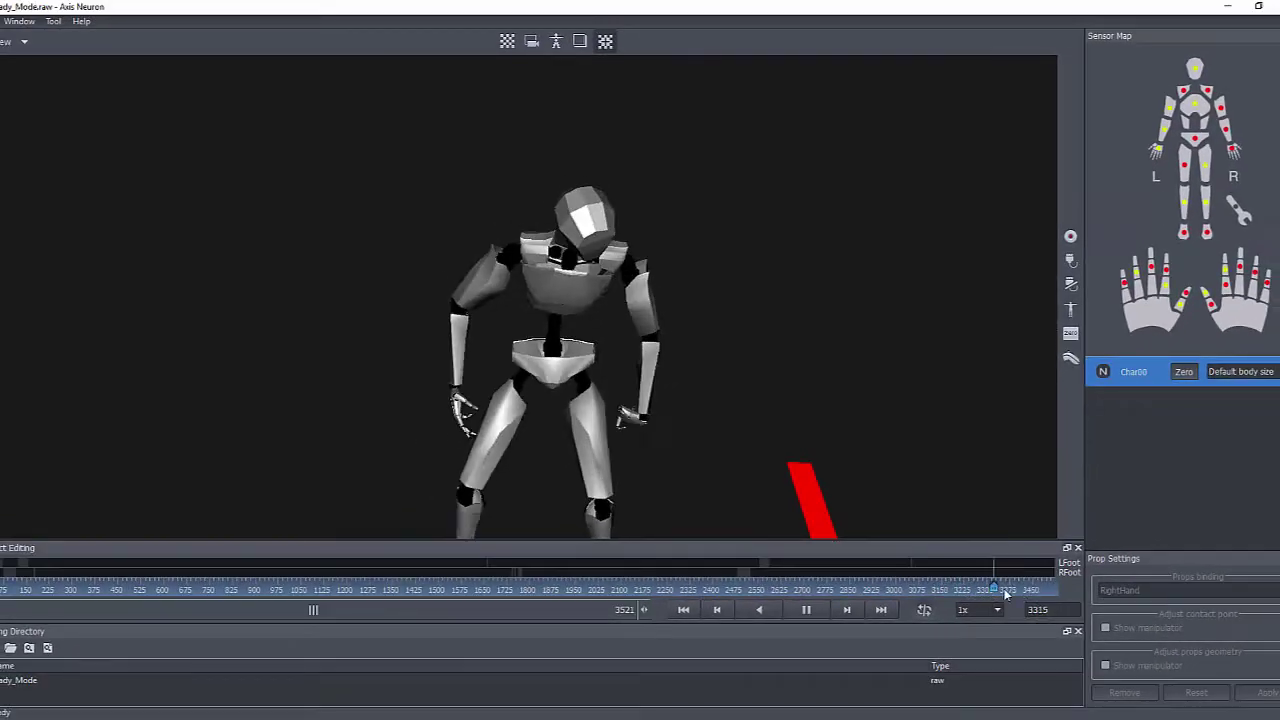
pyautogui.moveTo(1005, 594); pyautogui.dragTo(4, 590)
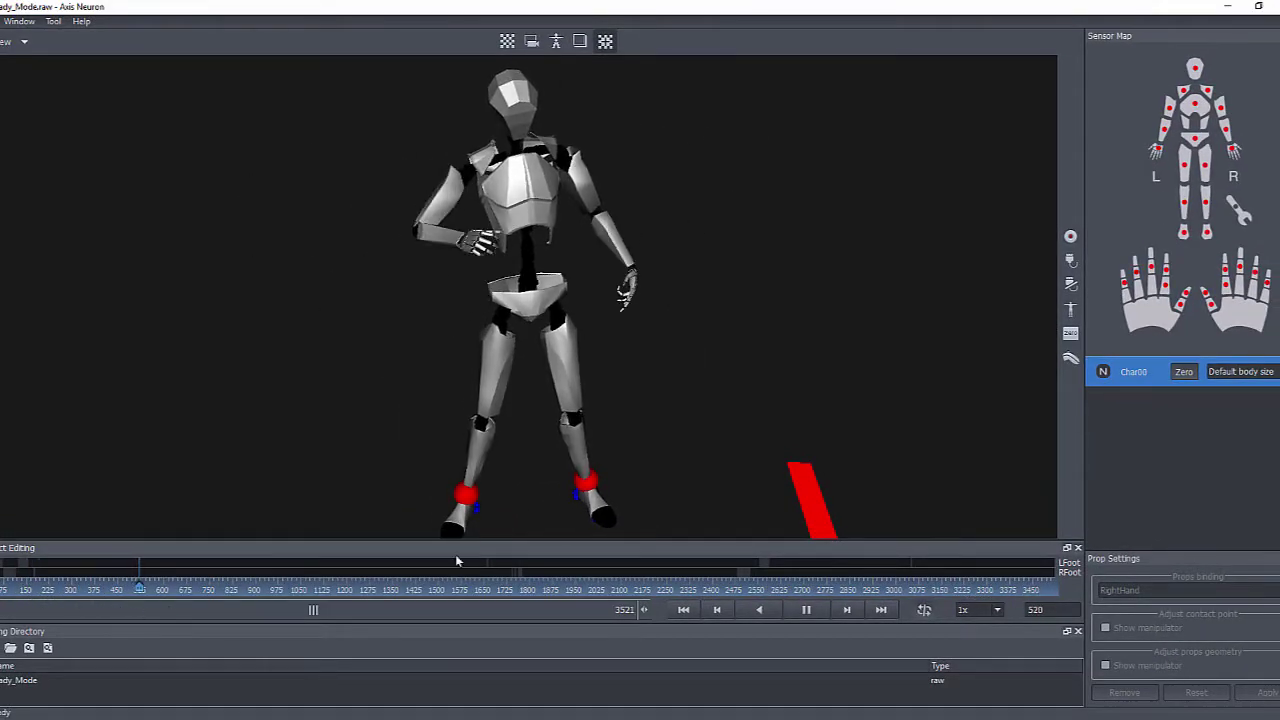
pyautogui.click(807, 612)
# - Switch to Iron_man_Rig_00.max in 3ds Max and examine the Iron Man rig's pelvis, torso and arm from several angles
pyautogui.moveTo(570, 716)
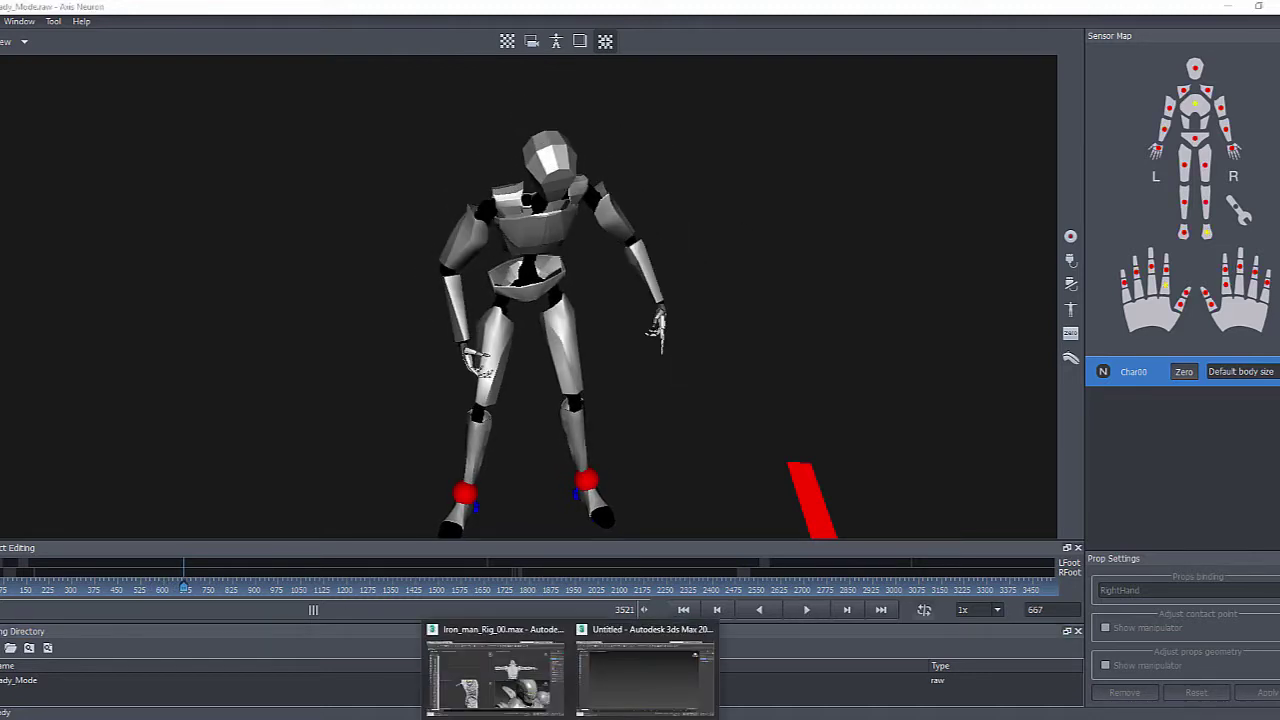
pyautogui.click(528, 692)
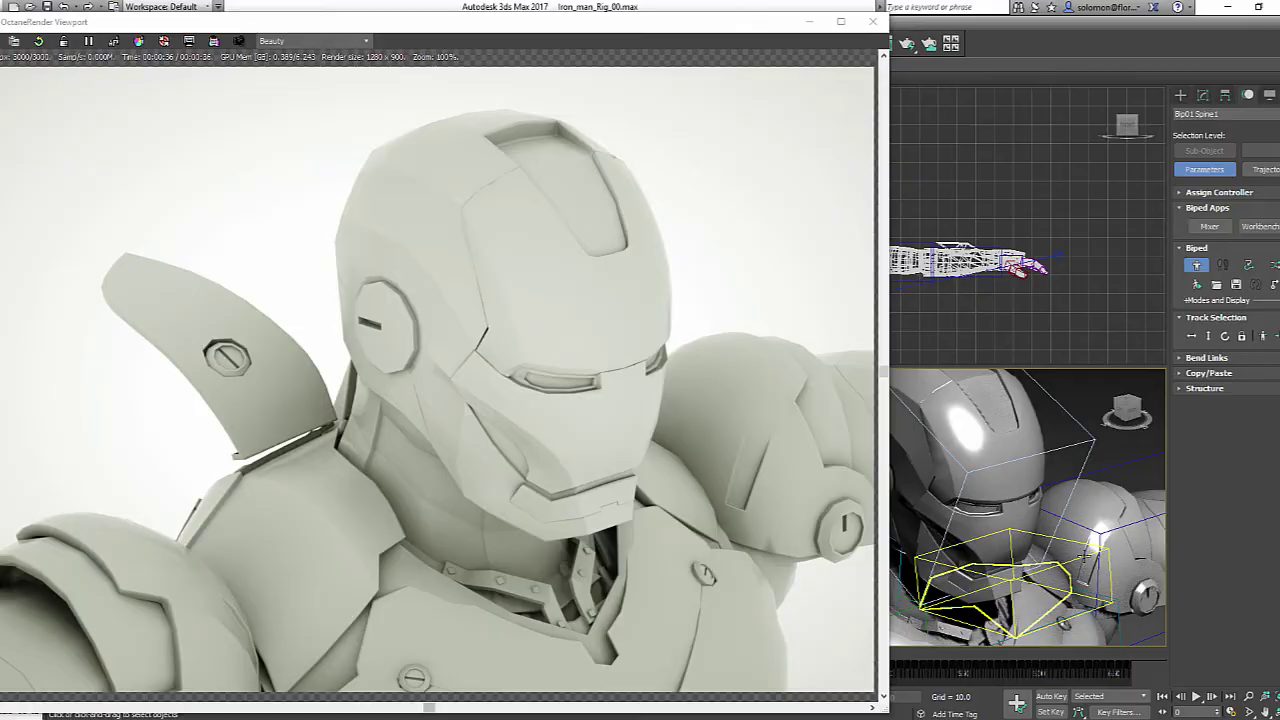
pyautogui.keyDown('alt'); pyautogui.moveTo(1048, 532); pyautogui.dragTo(952, 493, button='middle'); pyautogui.keyUp('alt')
pyautogui.scroll(-5, 930, 497)
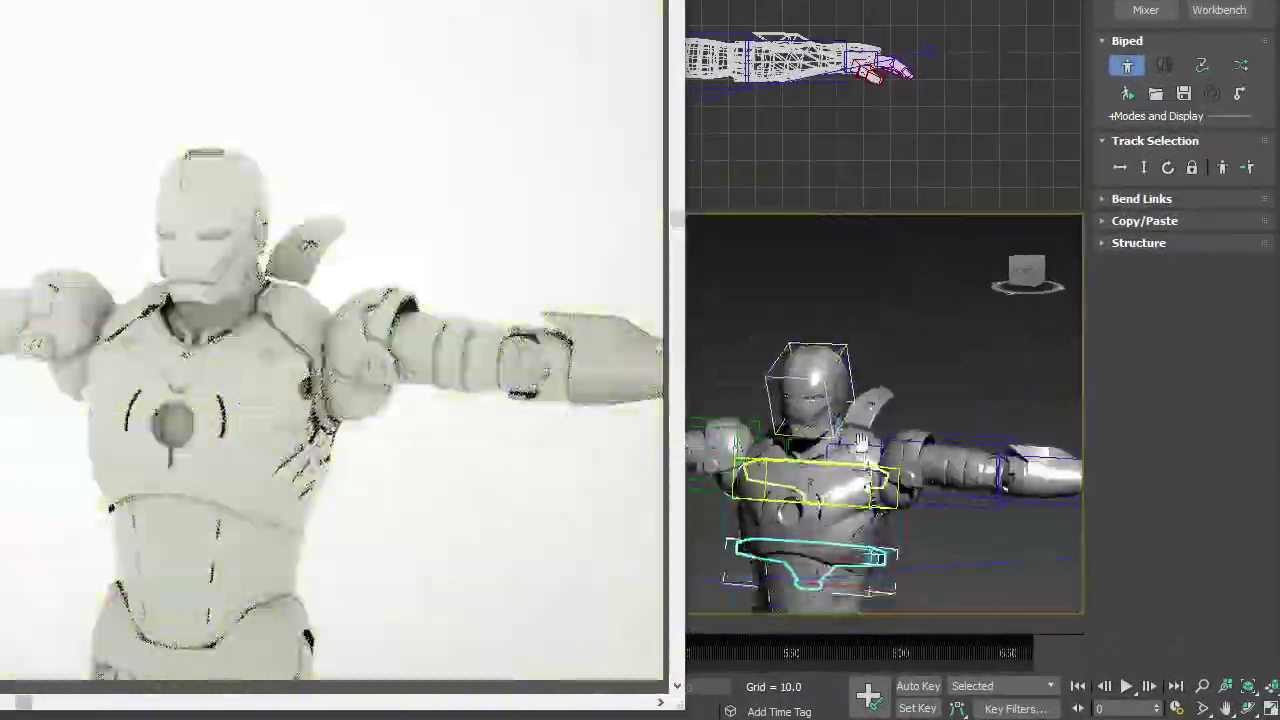
pyautogui.moveTo(880, 610); pyautogui.dragTo(881, 452, button='middle')
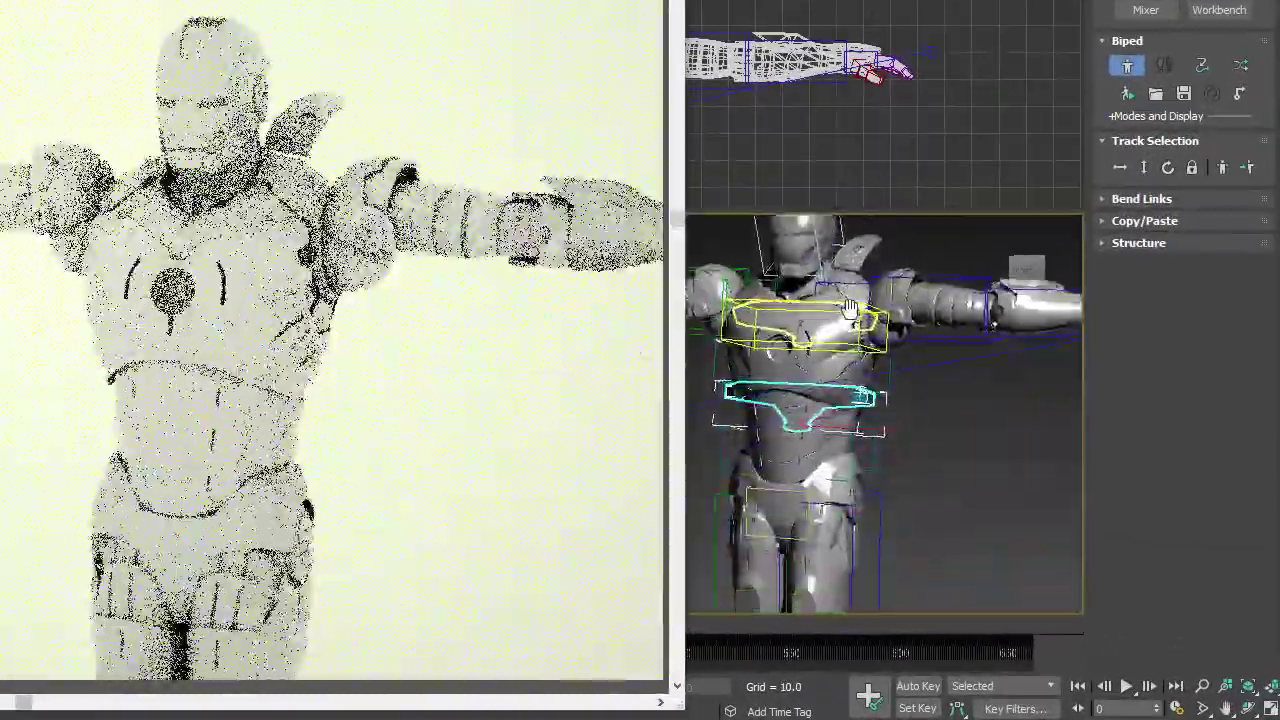
pyautogui.click(808, 496)
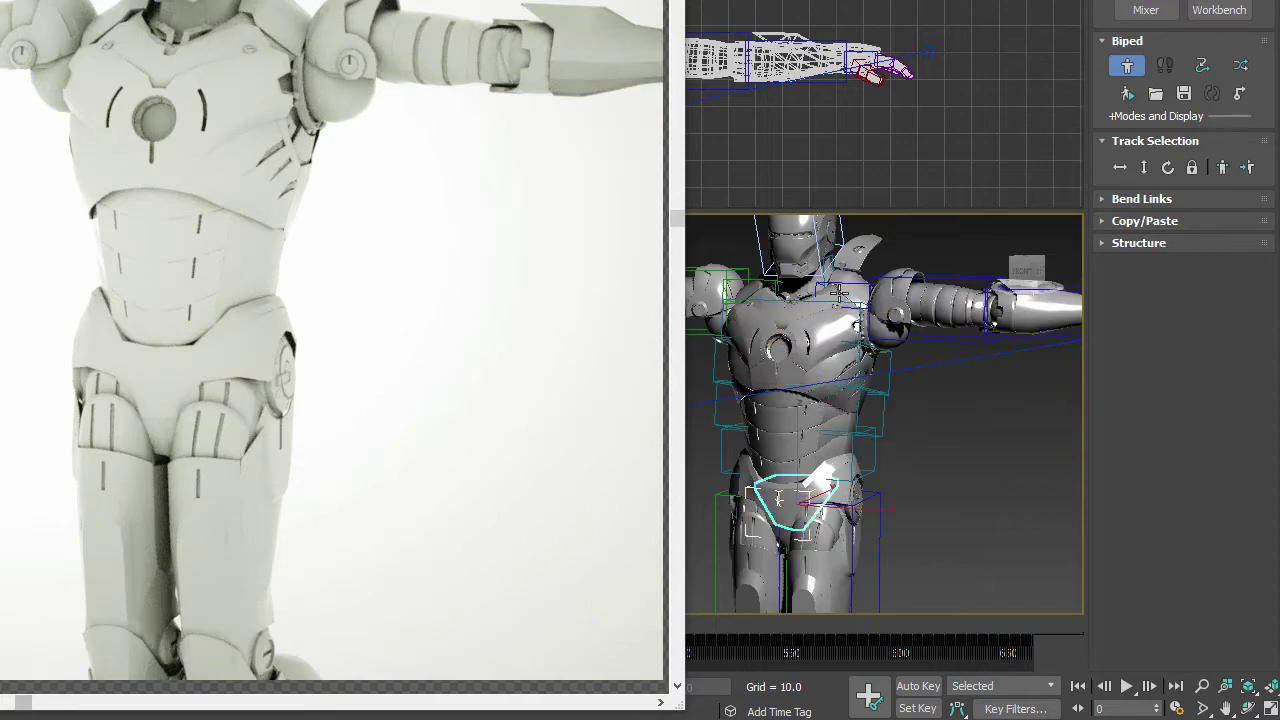
pyautogui.keyDown('alt'); pyautogui.moveTo(916, 430); pyautogui.dragTo(878, 500, button='middle'); pyautogui.keyUp('alt')
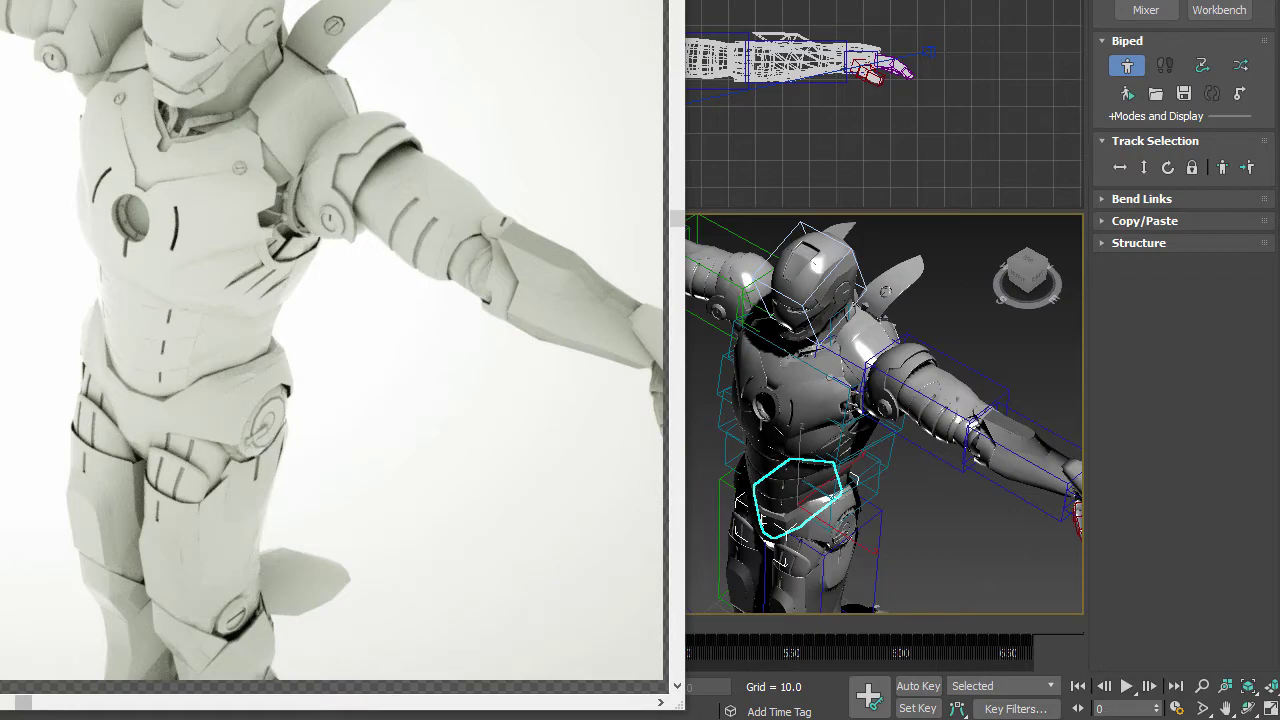
pyautogui.keyDown('alt'); pyautogui.moveTo(858, 403); pyautogui.dragTo(950, 429, button='middle'); pyautogui.keyUp('alt')
pyautogui.keyDown('alt'); pyautogui.moveTo(830, 385); pyautogui.dragTo(756, 368, button='middle'); pyautogui.keyUp('alt')
pyautogui.scroll(3, 855, 413)
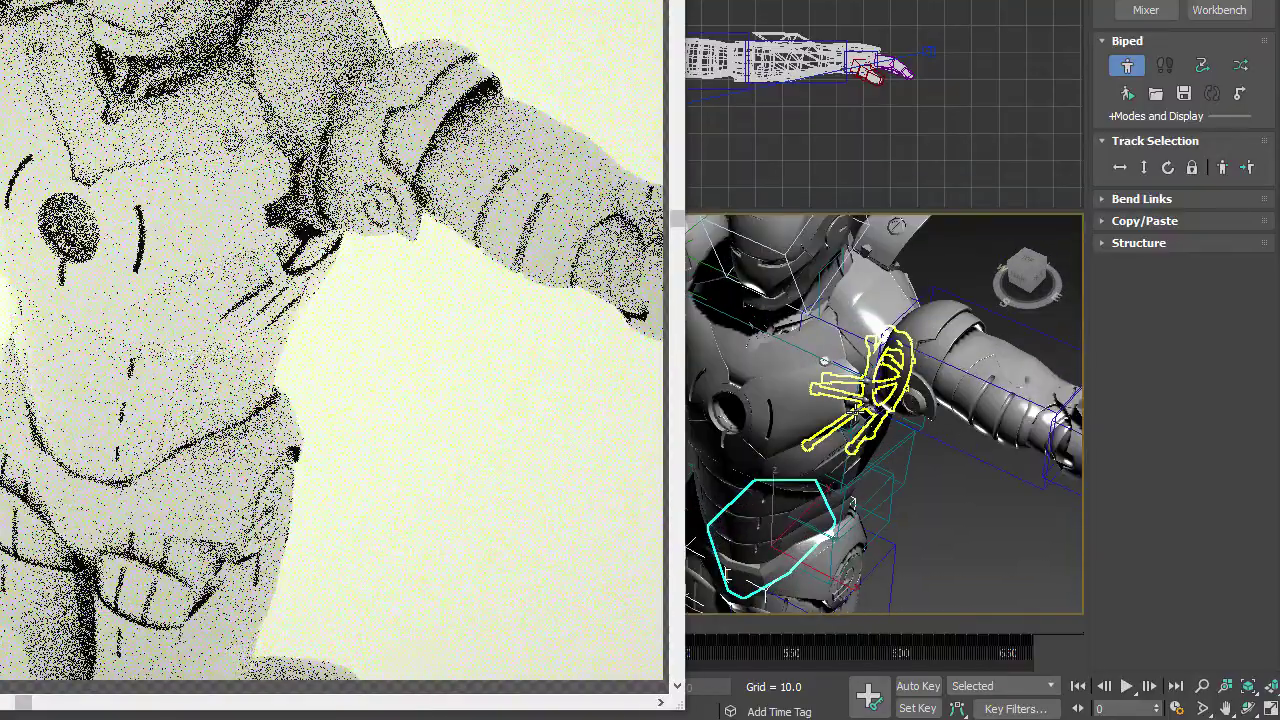
pyautogui.moveTo(855, 413); pyautogui.dragTo(740, 425, button='middle')
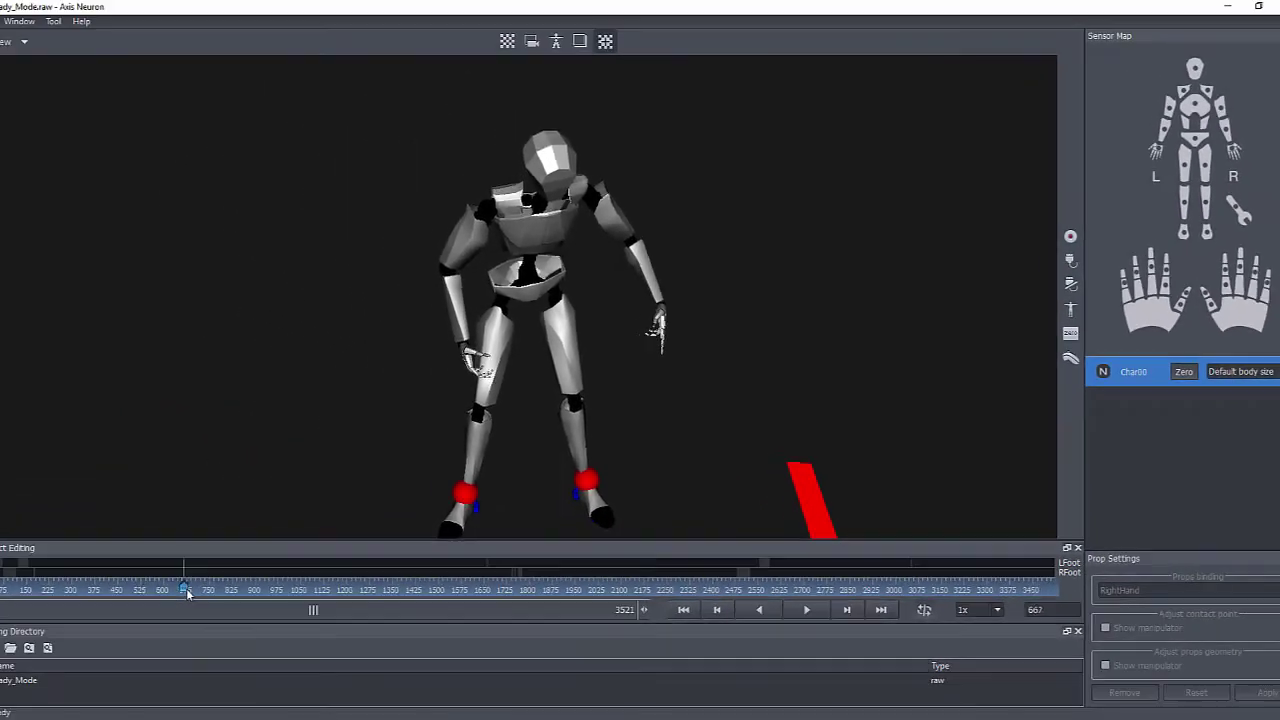
# - In Axis Neuron, scrub the take to find a suitable starting pose and trim the range's start to frame 1176
pyautogui.moveTo(186, 589); pyautogui.dragTo(83, 582)
pyautogui.scroll(2, 447, 424)
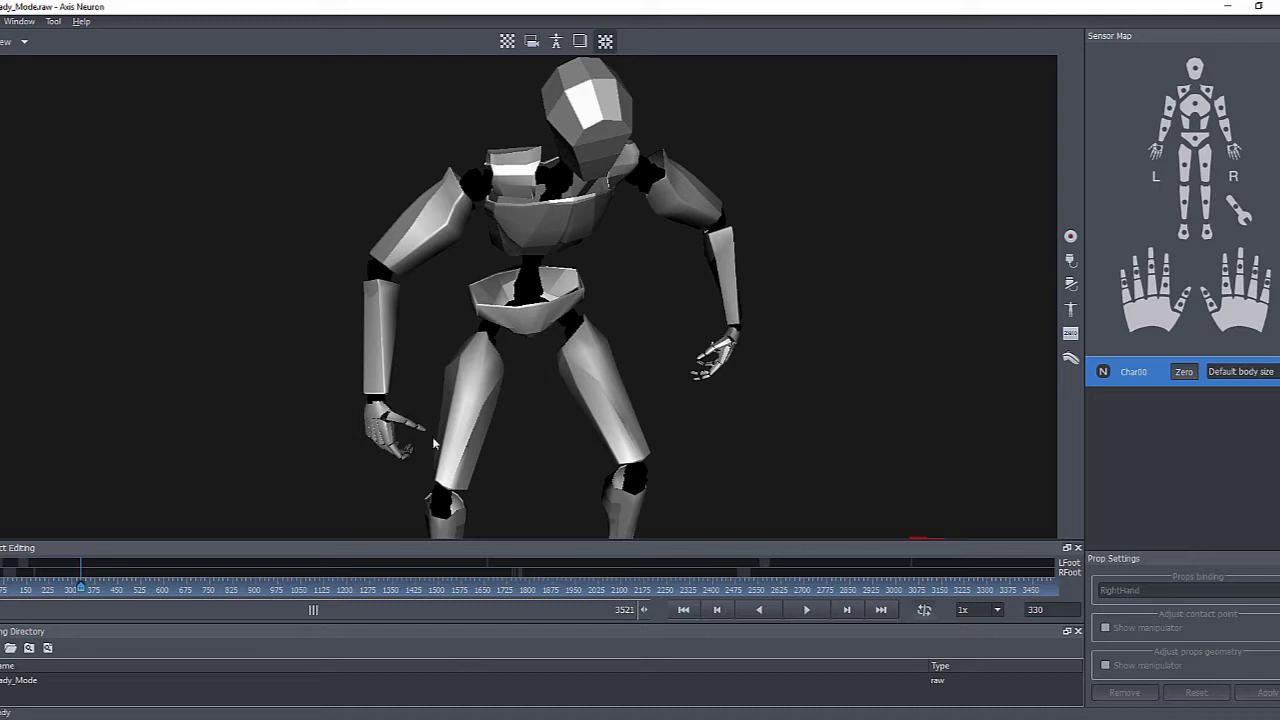
pyautogui.moveTo(435, 443); pyautogui.dragTo(563, 403, button='middle')
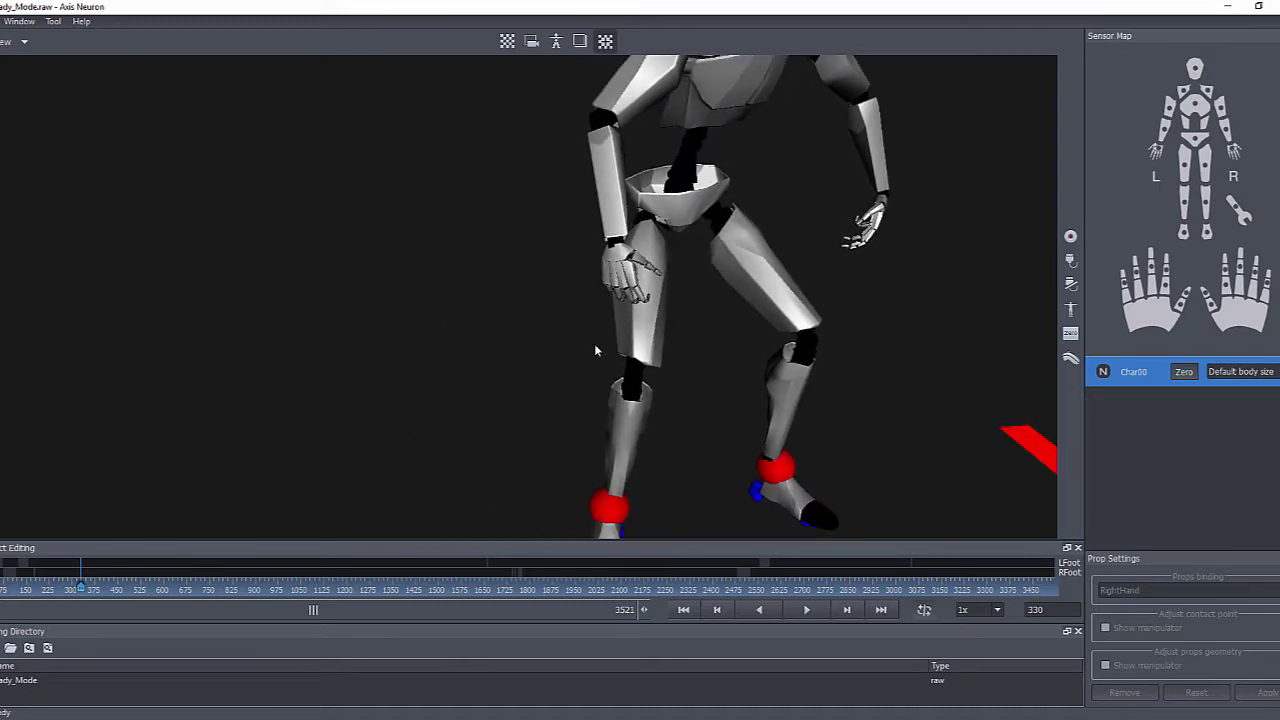
pyautogui.moveTo(645, 288); pyautogui.dragTo(355, 438)
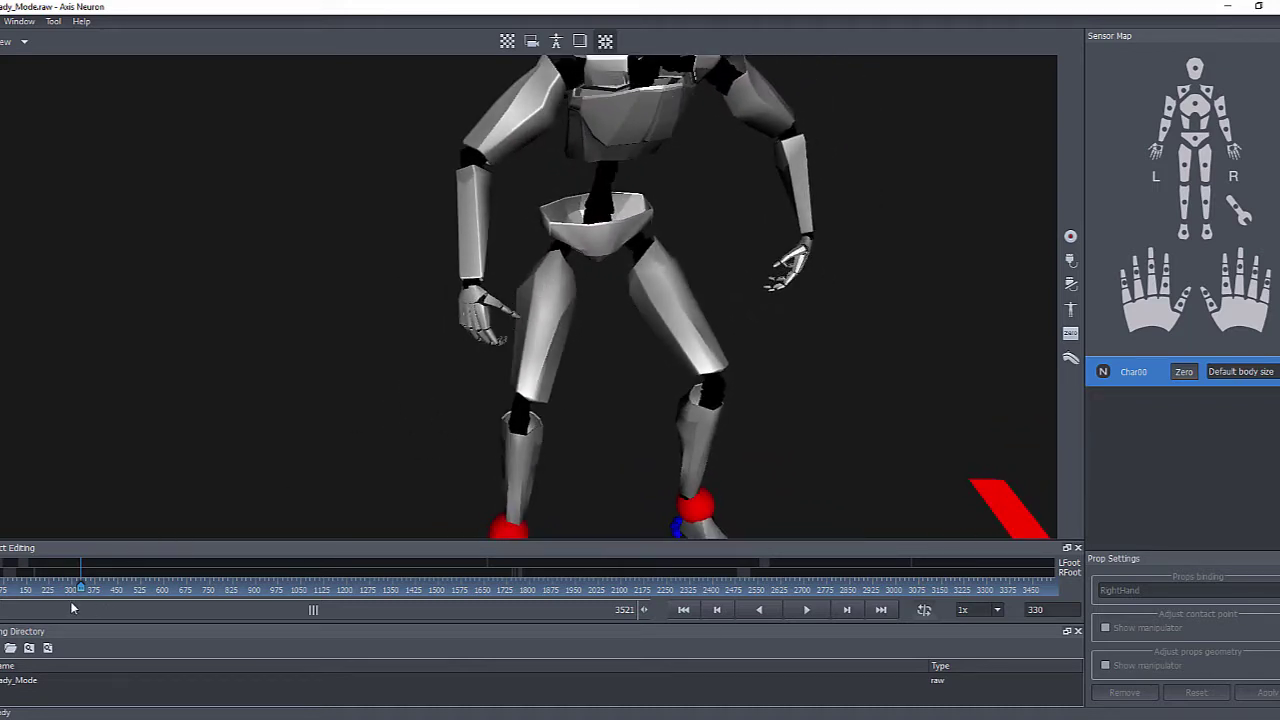
pyautogui.moveTo(83, 588); pyautogui.dragTo(415, 592)
pyautogui.scroll(-3, 628, 323)
pyautogui.scroll(-3, 651, 334)
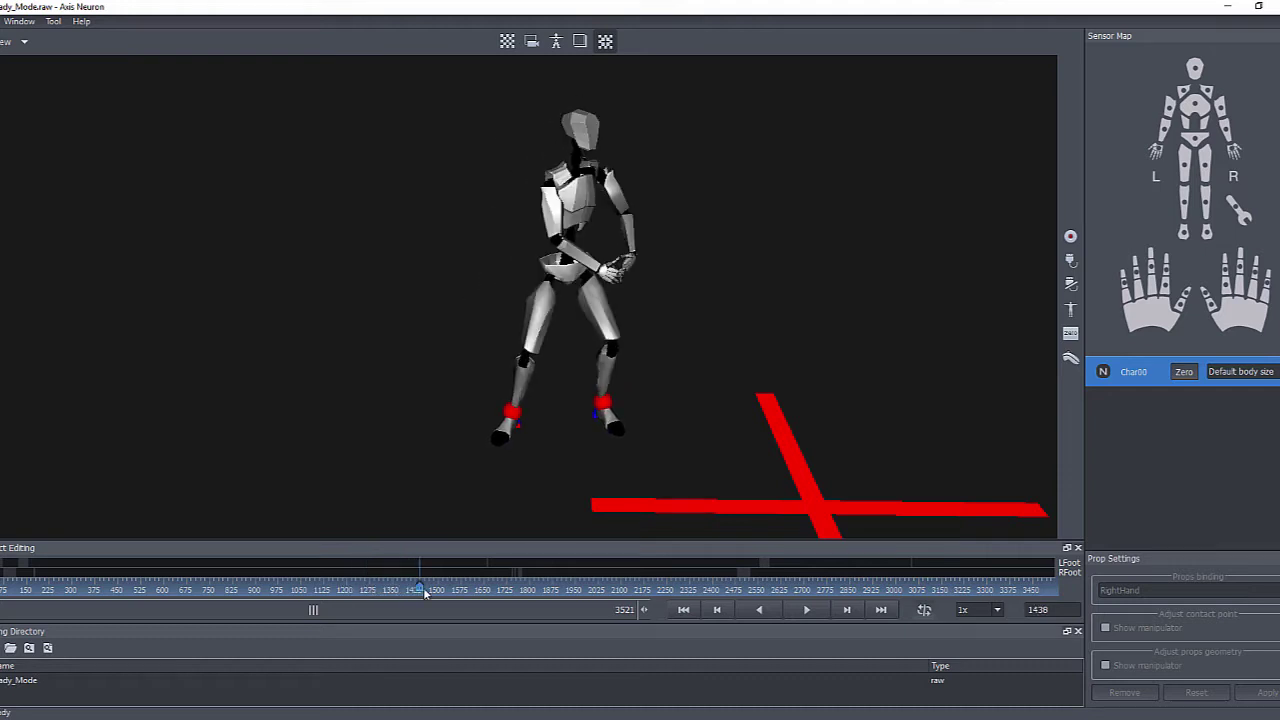
pyautogui.moveTo(428, 592); pyautogui.dragTo(342, 593)
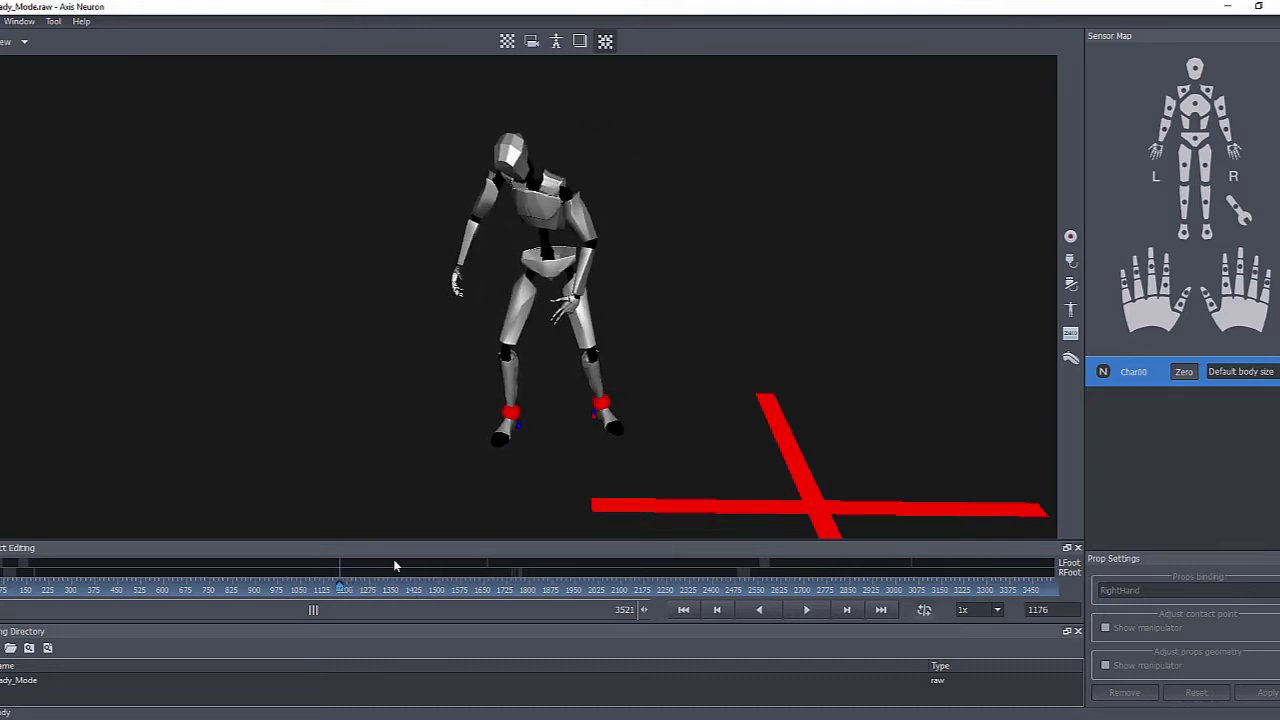
pyautogui.moveTo(0, 610); pyautogui.dragTo(196, 623)
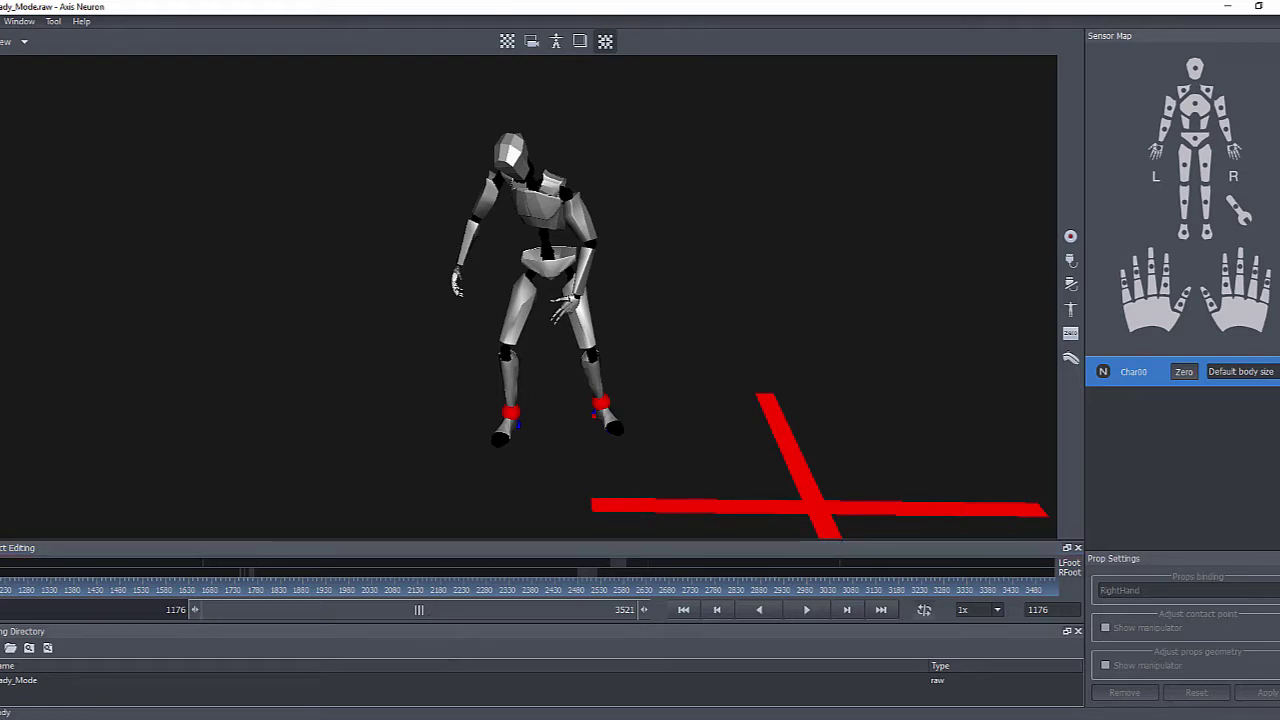
# - Trim the range's end to frame 2063 and play back the shortened clip to check it
pyautogui.moveTo(3, 590); pyautogui.dragTo(397, 592)
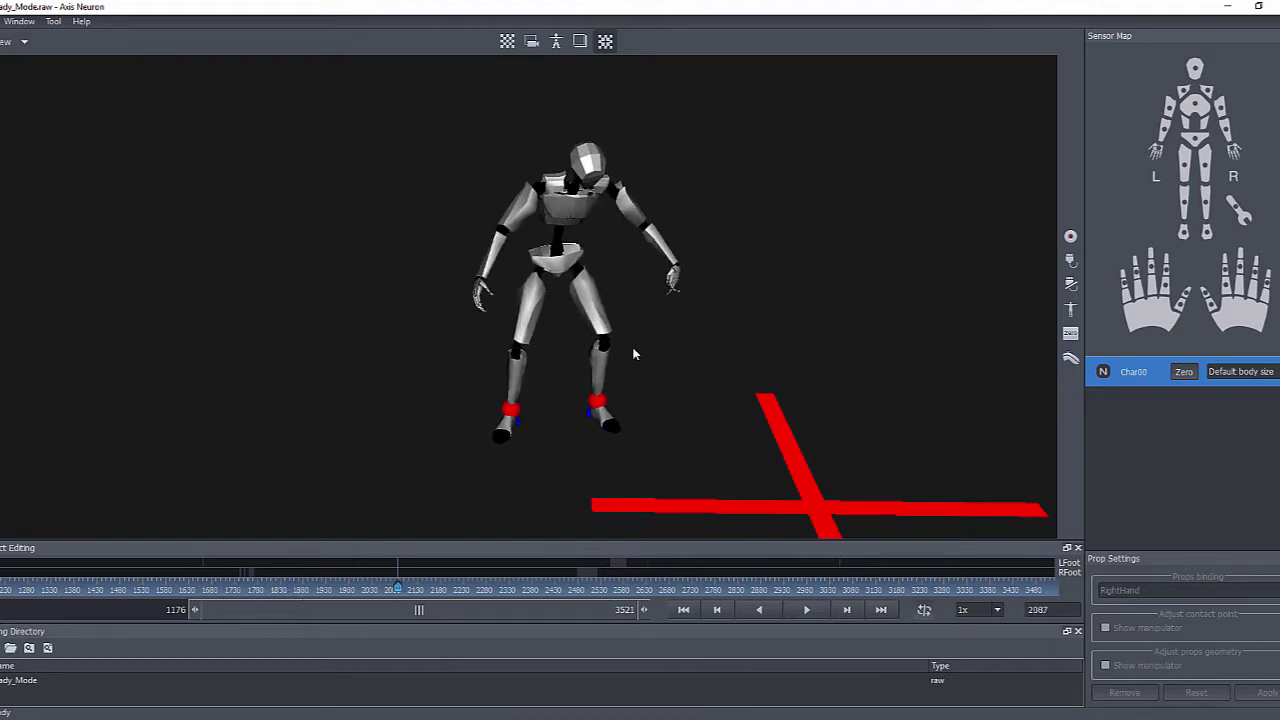
pyautogui.scroll(3, 676, 292)
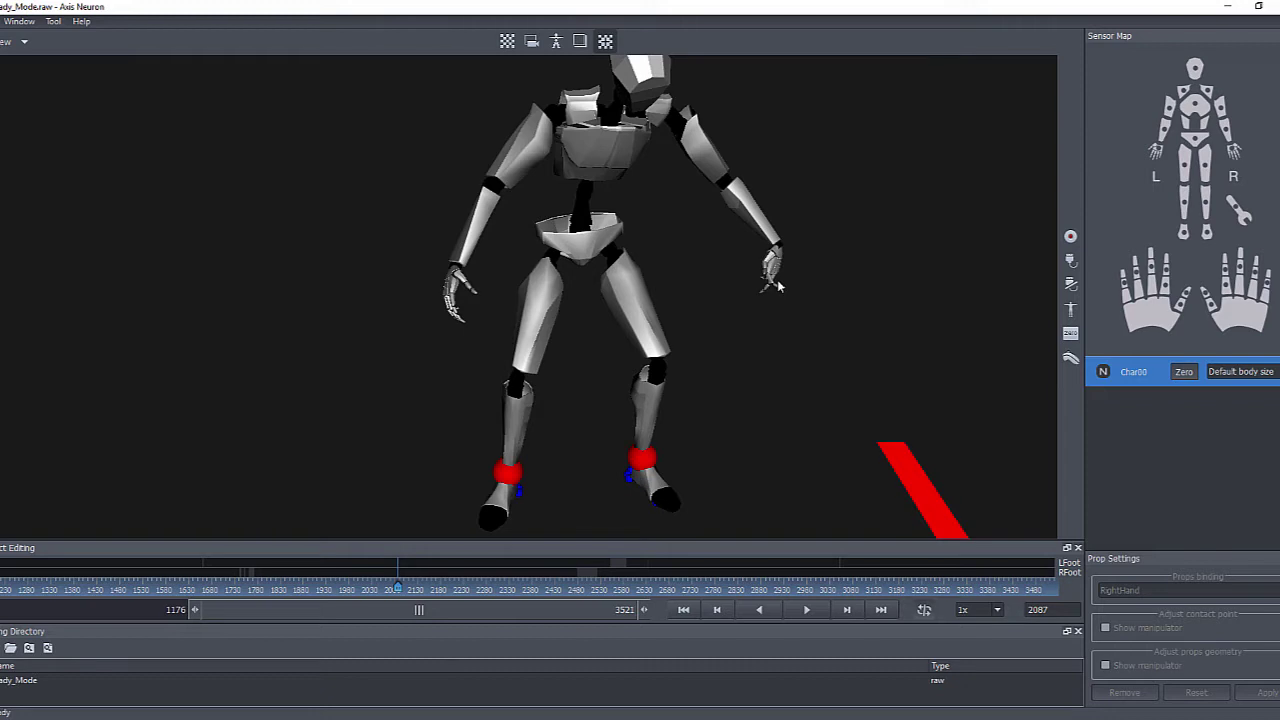
pyautogui.scroll(-2, 760, 288)
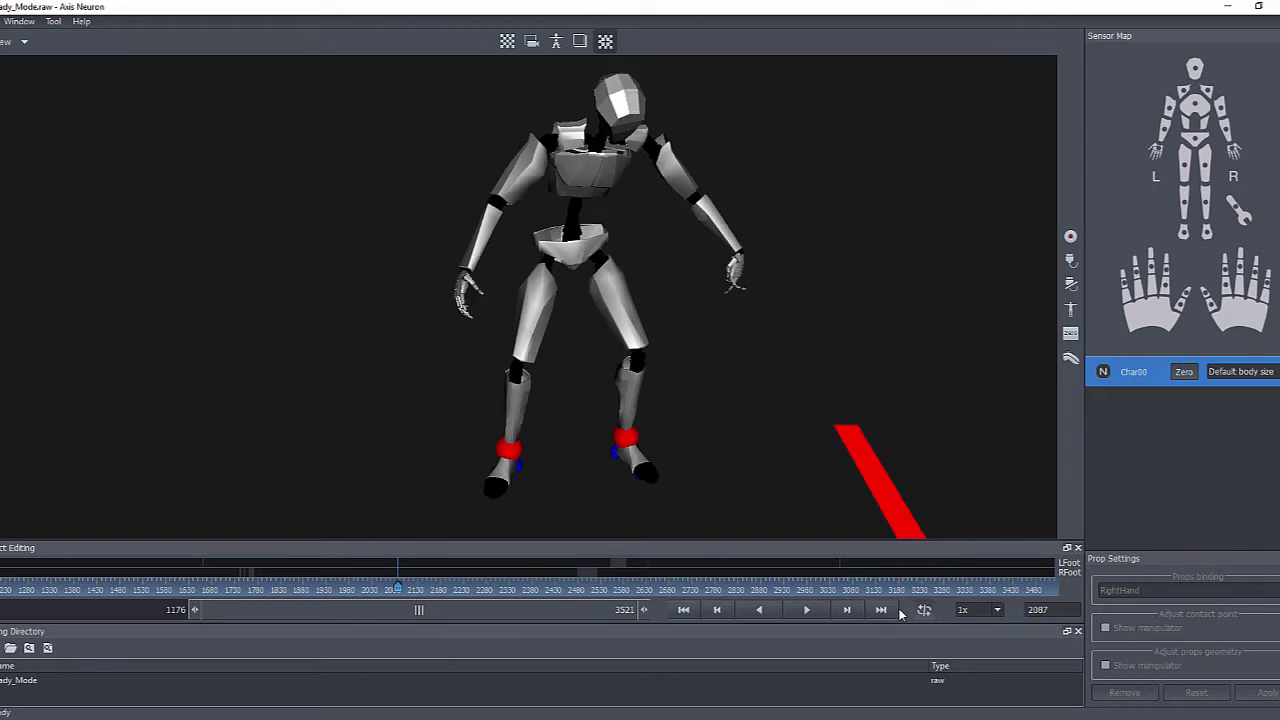
pyautogui.moveTo(643, 615); pyautogui.dragTo(478, 616)
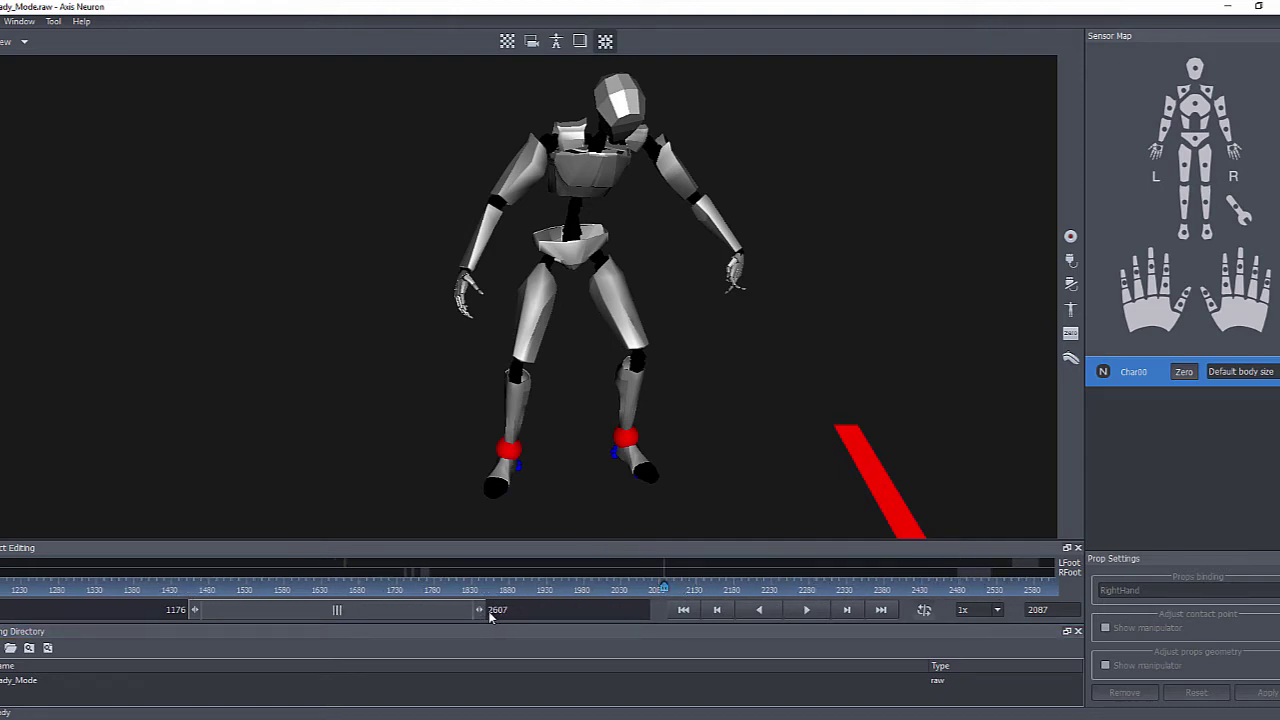
pyautogui.moveTo(480, 615); pyautogui.dragTo(381, 619)
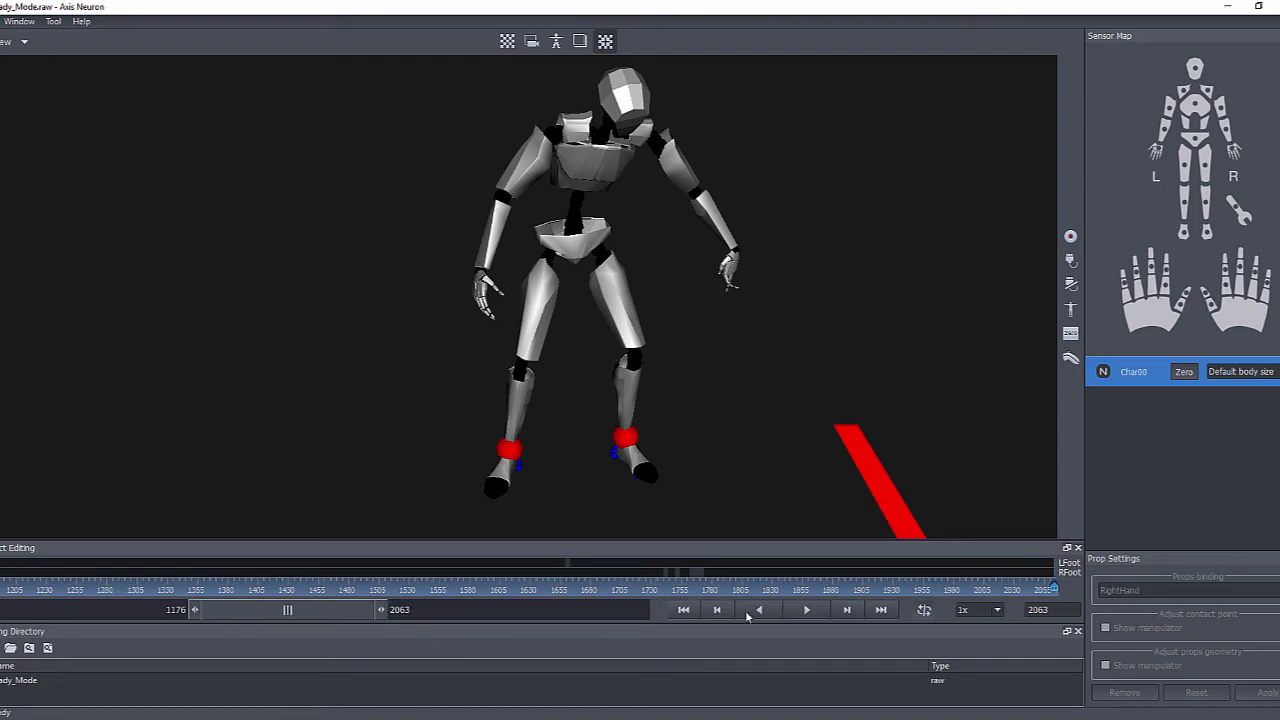
pyautogui.click(806, 610)
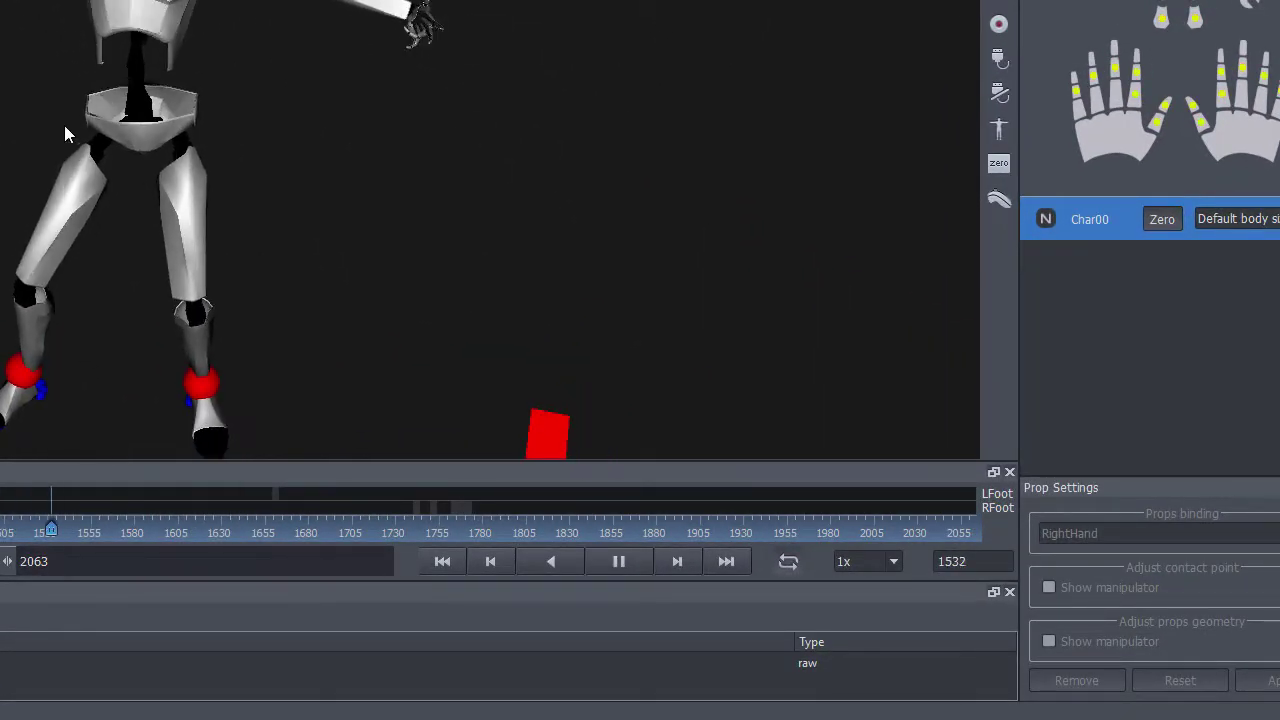
pyautogui.click(618, 561)
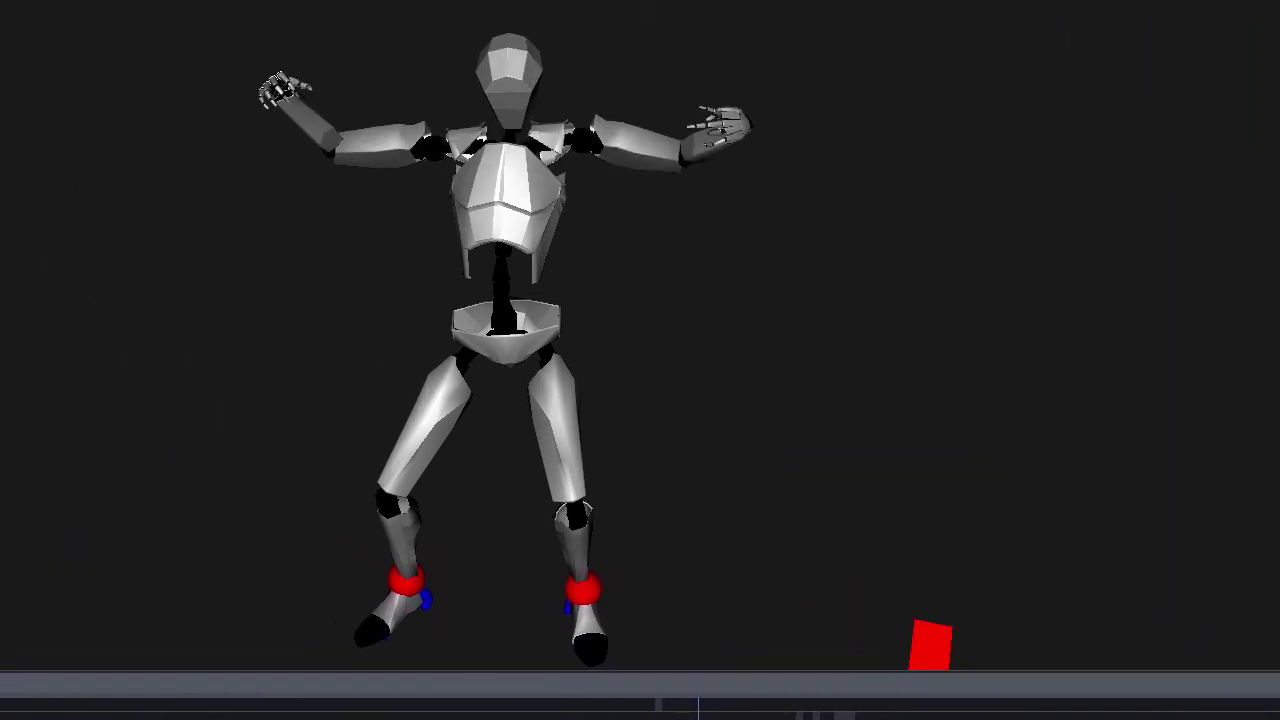
# - Open the export settings for the trimmed take and choose 3ds max biped (*.bvh) as the file type
pyautogui.click(16, 31)
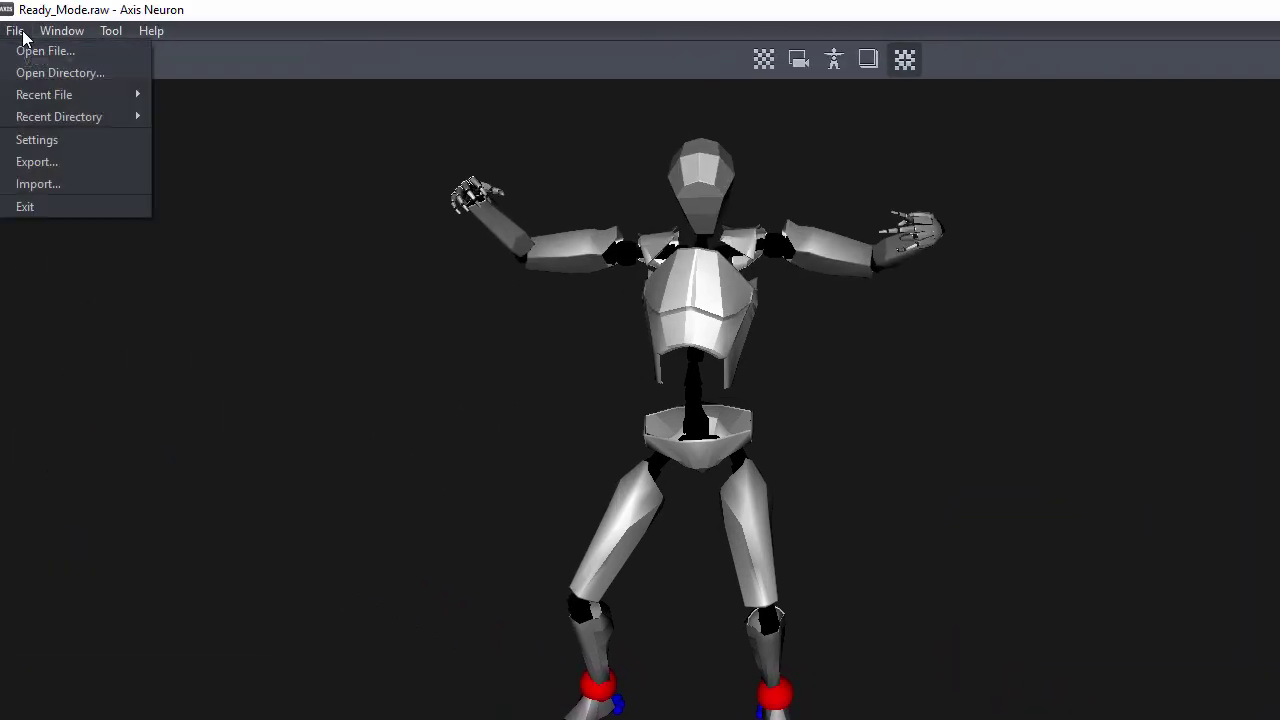
pyautogui.click(45, 163)
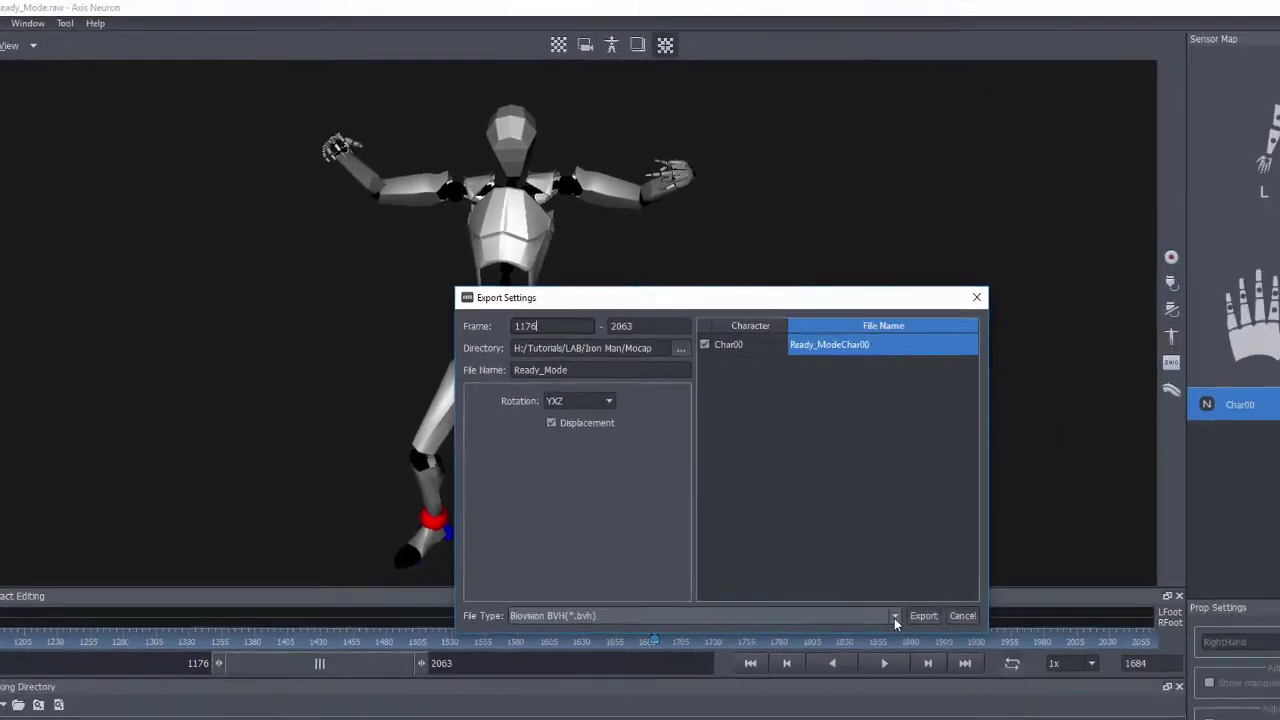
pyautogui.click(816, 566)
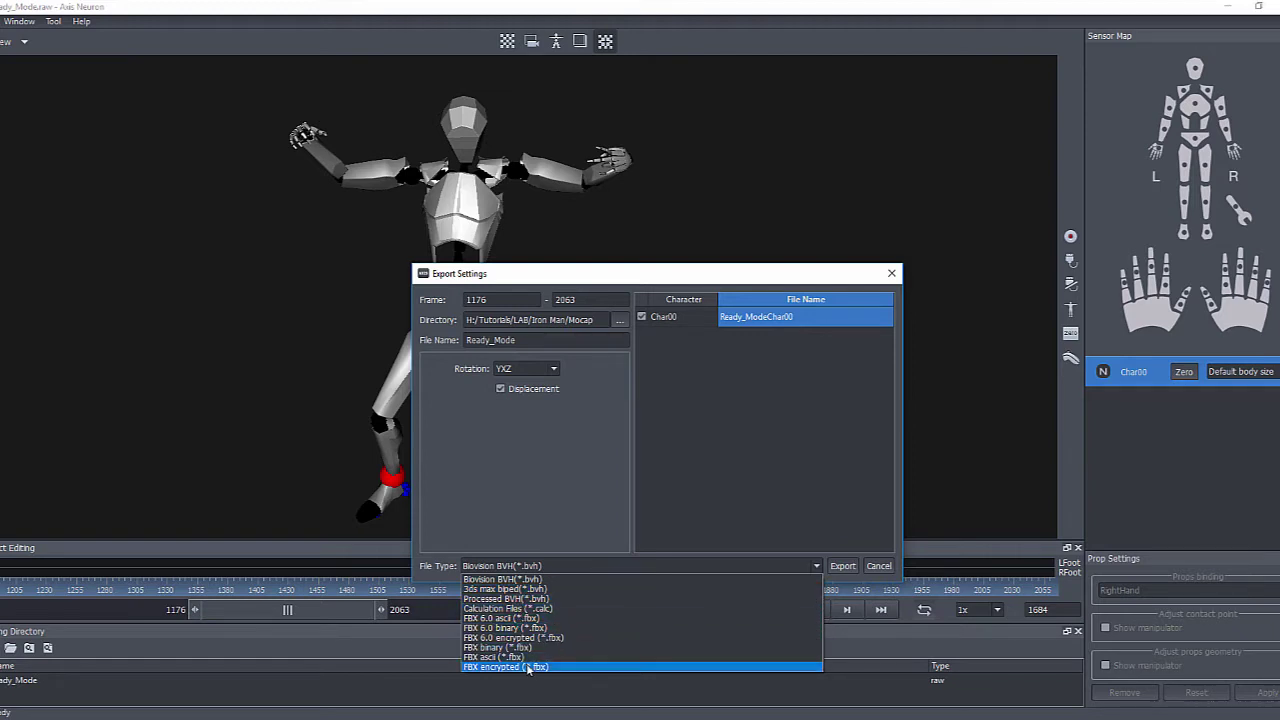
pyautogui.click(536, 592)
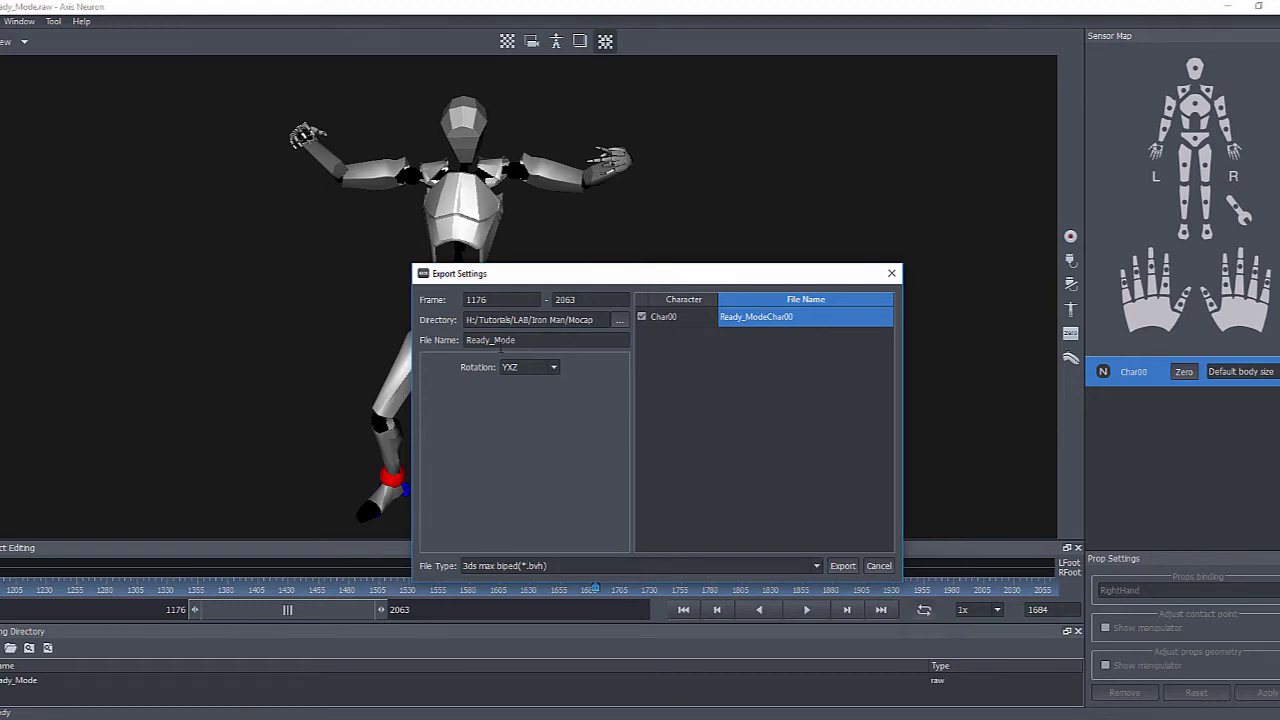
# - Name the export file Ready_Mode_Tutorial_A and export the motion
pyautogui.click(524, 340)
pyautogui.write('_')
pyautogui.write('Tut')
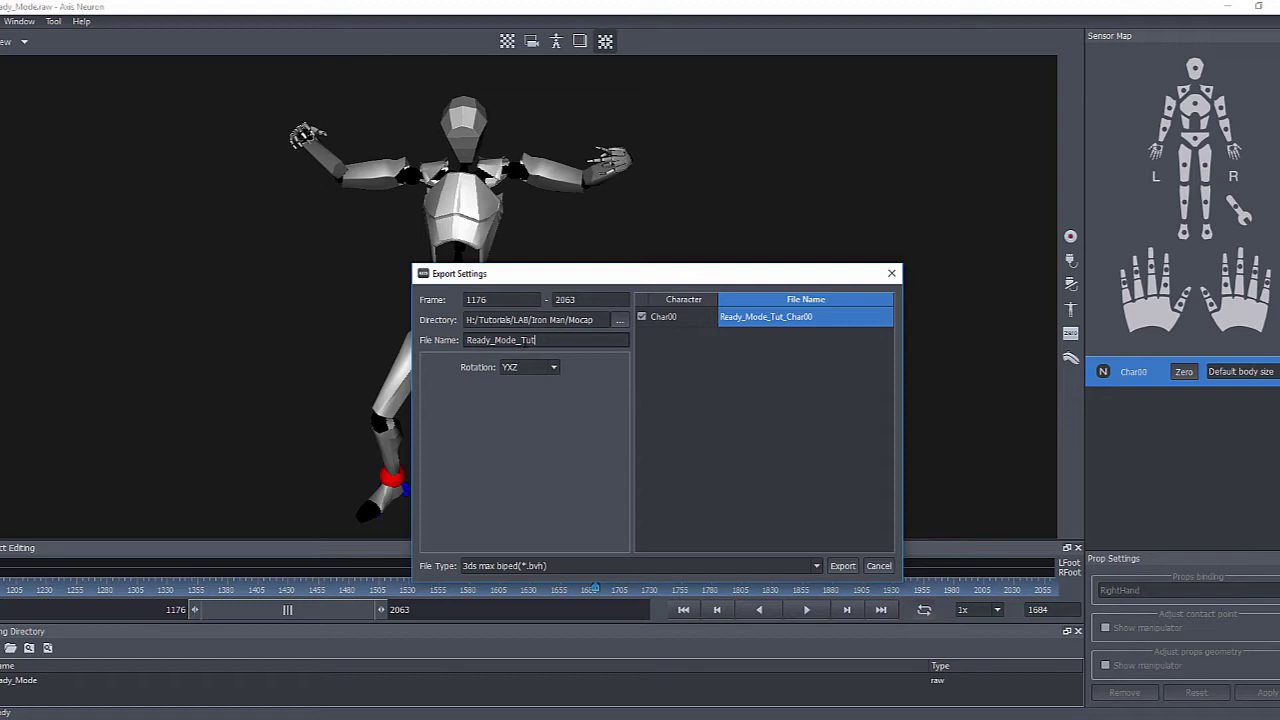
pyautogui.write('orial_A')
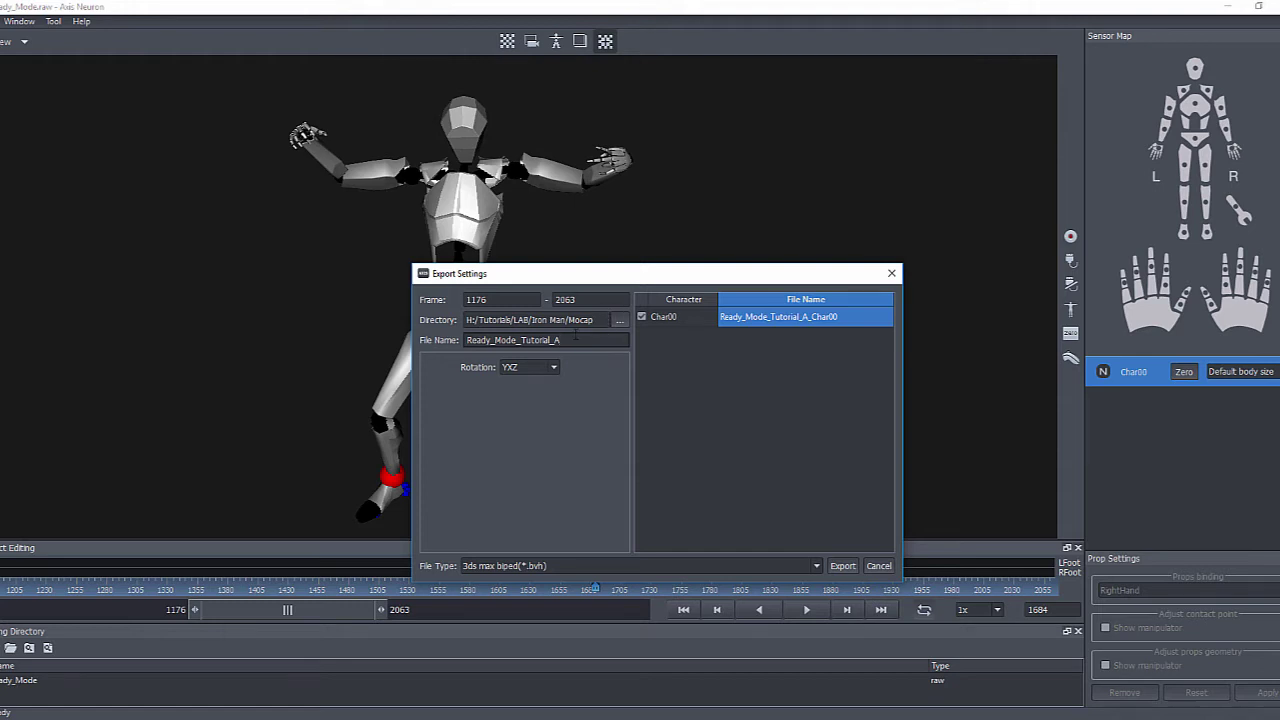
pyautogui.click(843, 566)
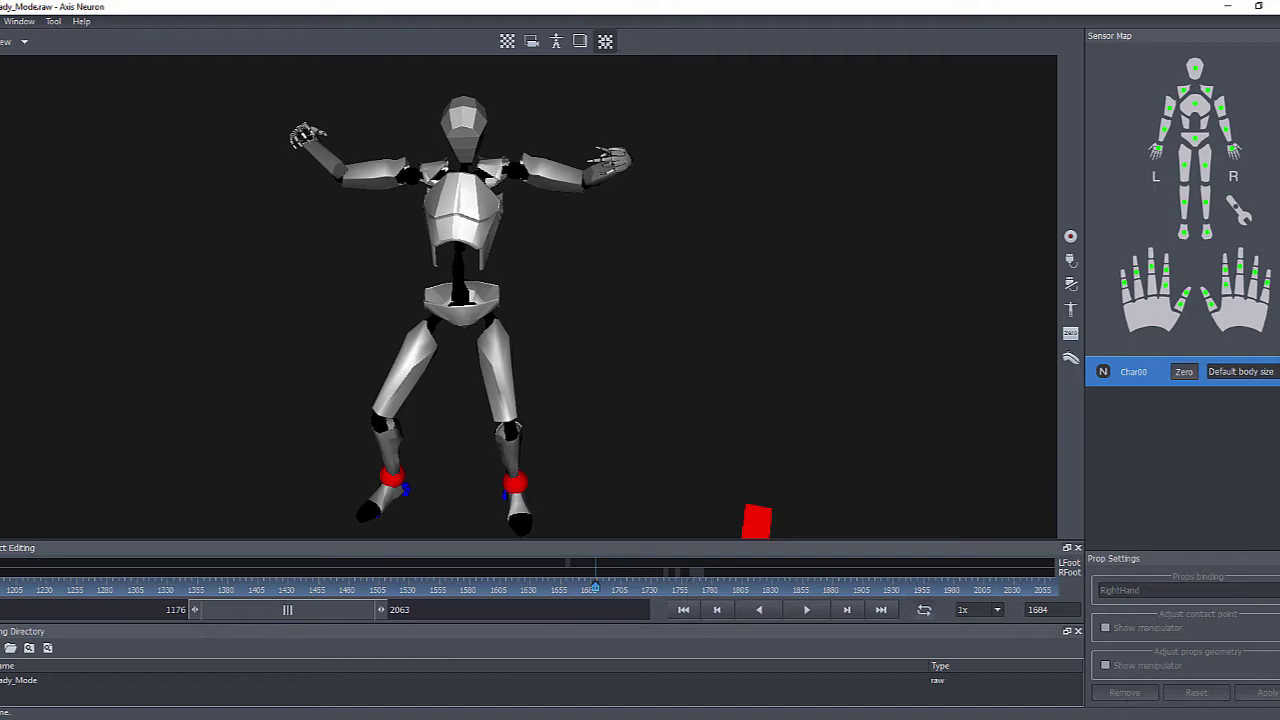
# - Switch to the untitled 3ds Max scene and create a biped about 275 cm tall at the grid's origin
pyautogui.moveTo(585, 715)
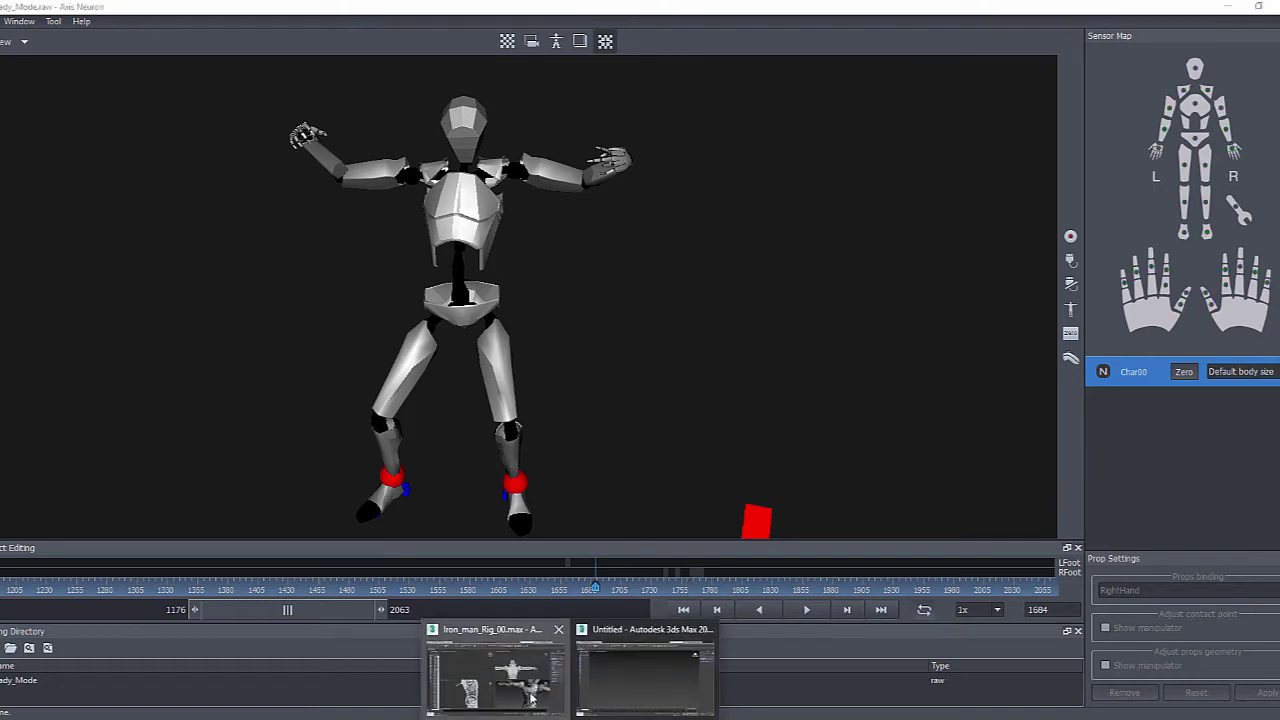
pyautogui.click(533, 700)
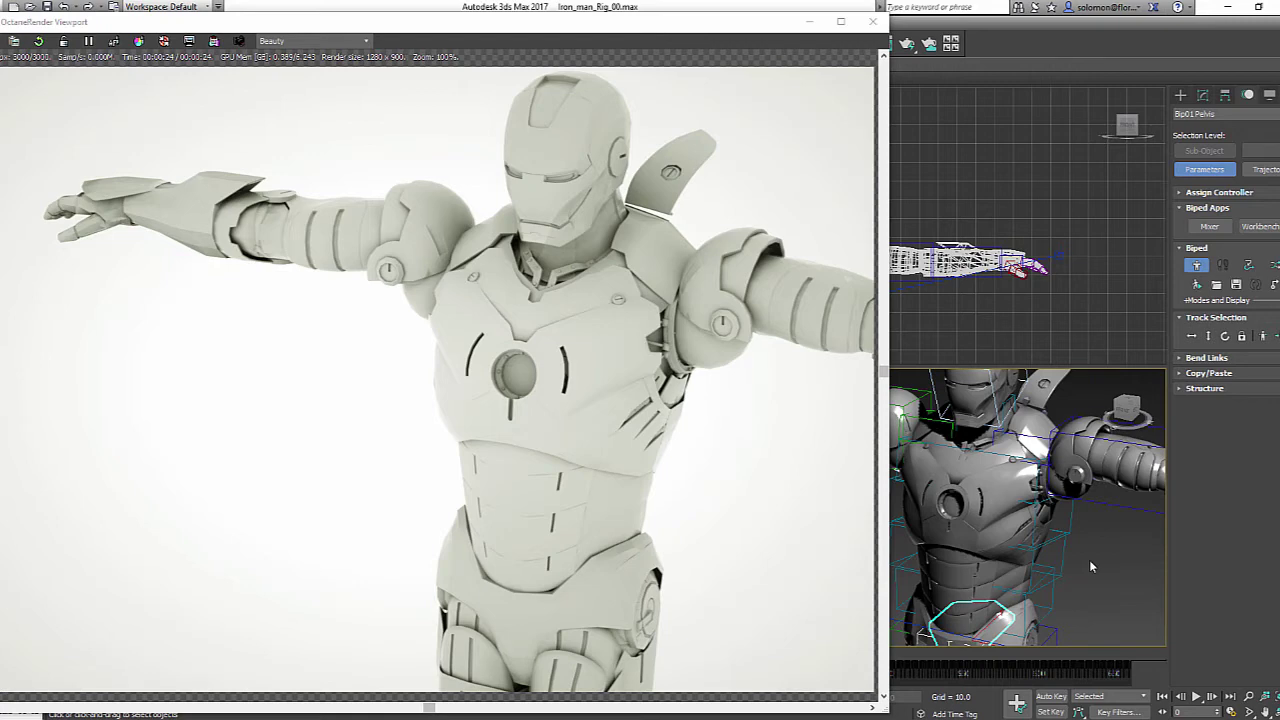
pyautogui.click(635, 700)
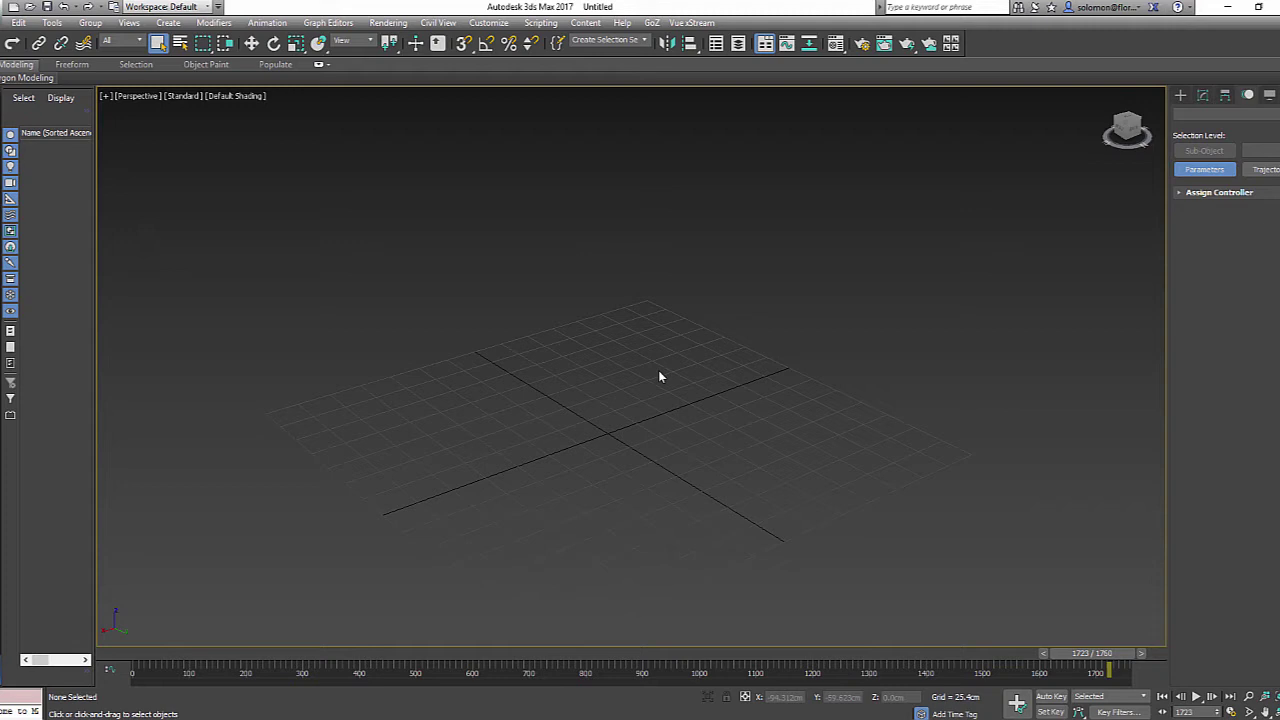
pyautogui.click(1180, 97)
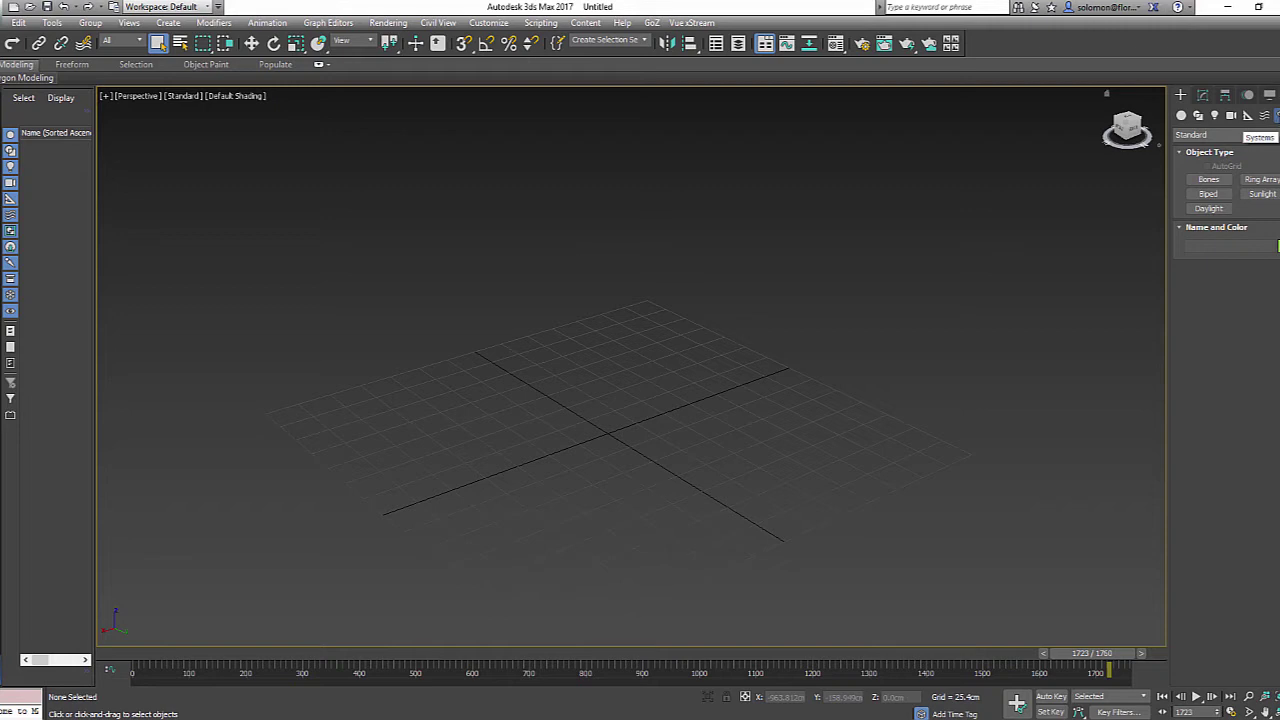
pyautogui.click(1210, 194)
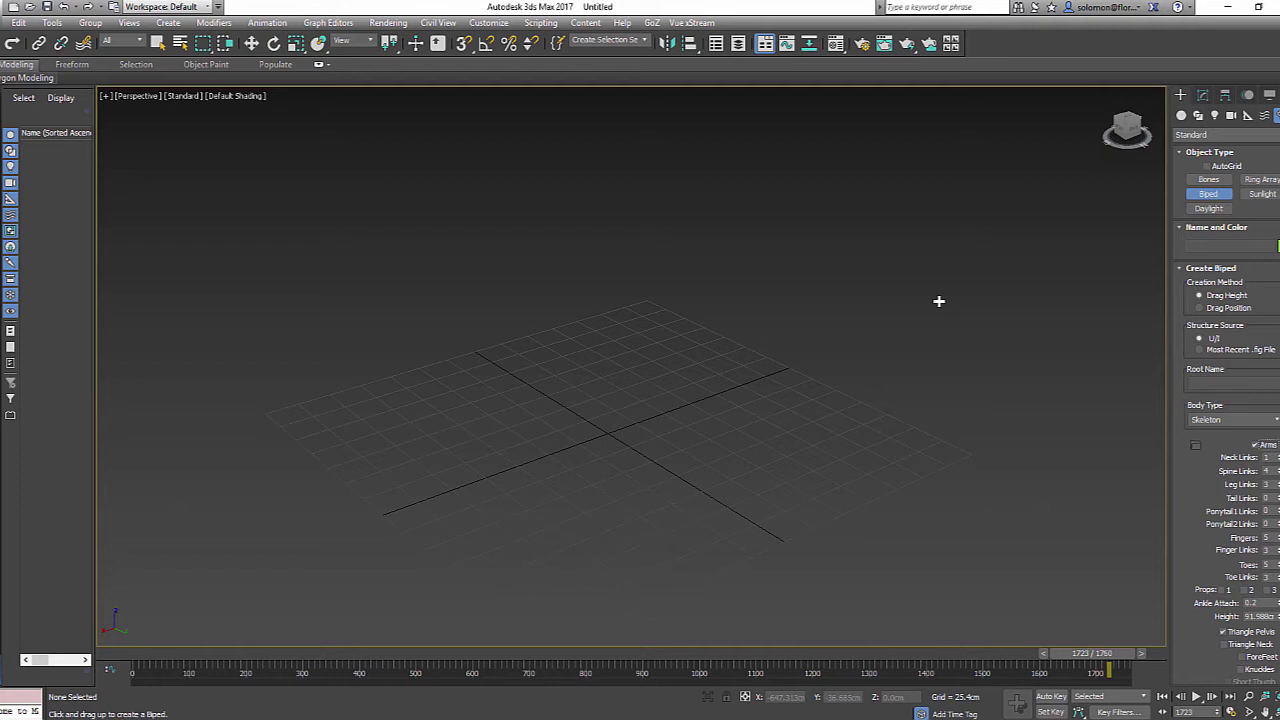
pyautogui.moveTo(615, 435); pyautogui.dragTo(785, 55)
# - Examine the new biped's hands and finger bones from several angles alongside its finger and link settings
pyautogui.keyDown('alt'); pyautogui.moveTo(706, 160); pyautogui.dragTo(734, 454, button='middle'); pyautogui.keyUp('alt')
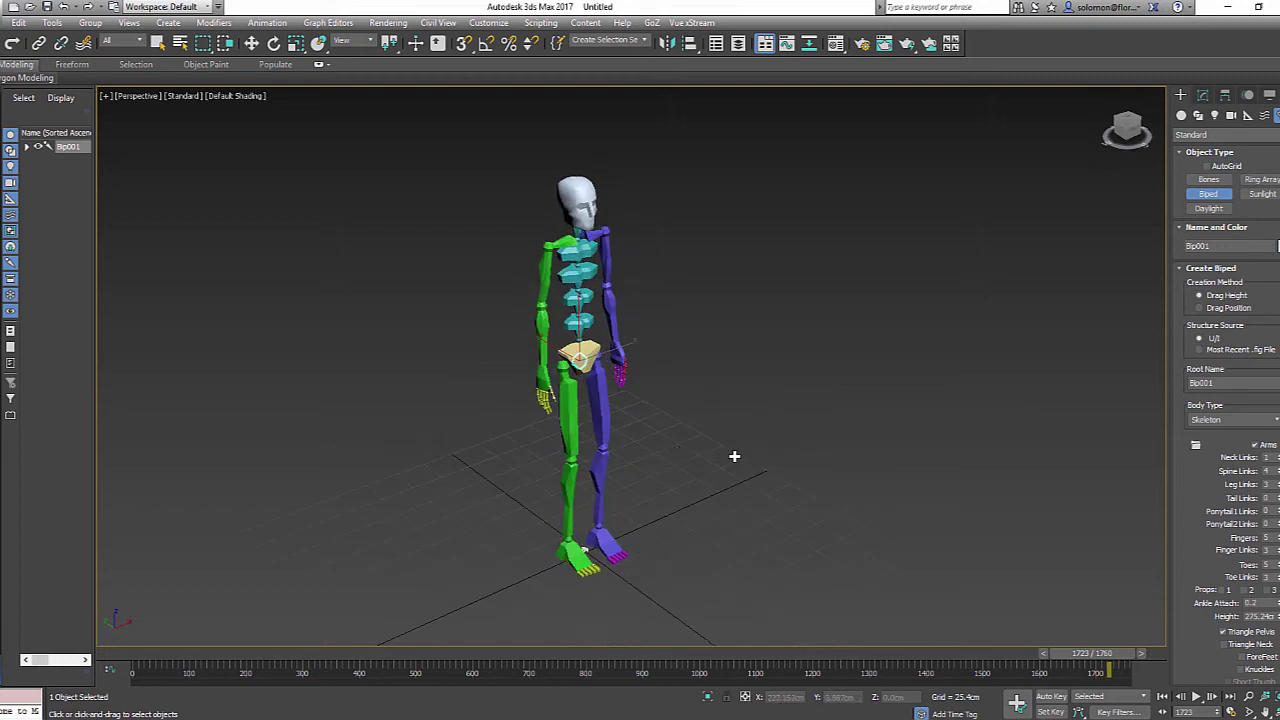
pyautogui.scroll(3, 669, 449)
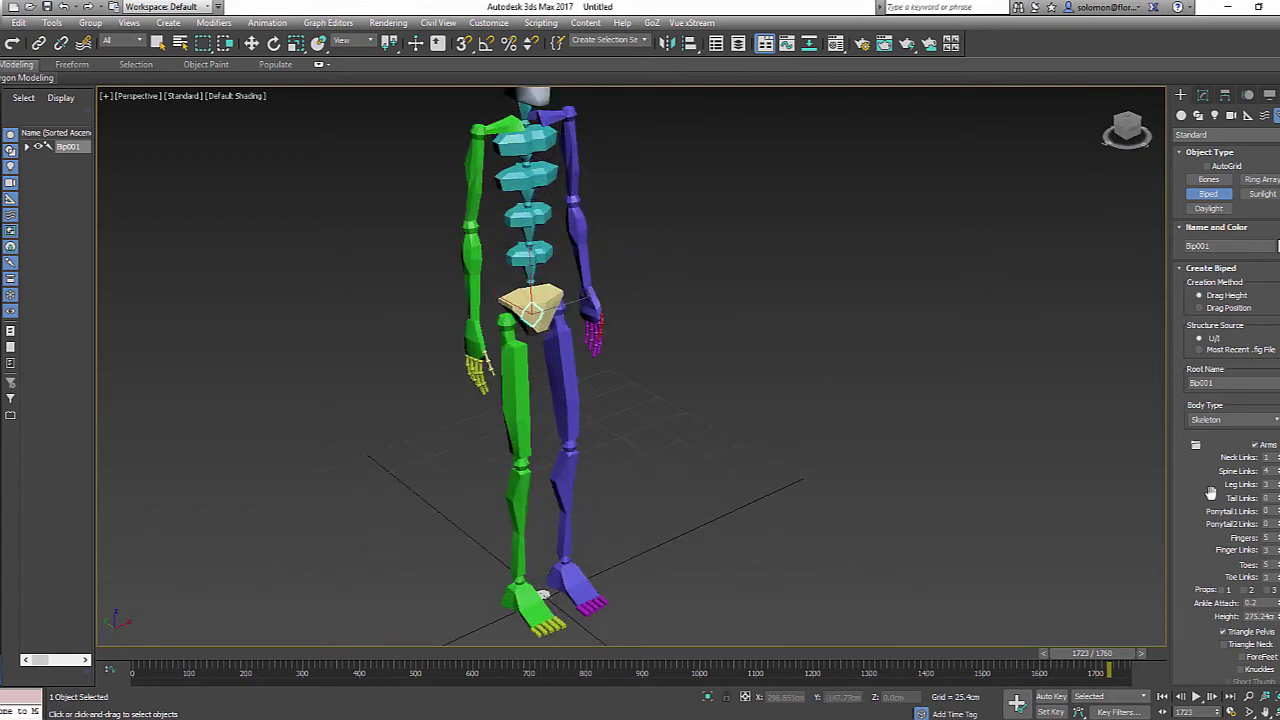
pyautogui.click(1262, 564)
pyautogui.scroll(5, 535, 387)
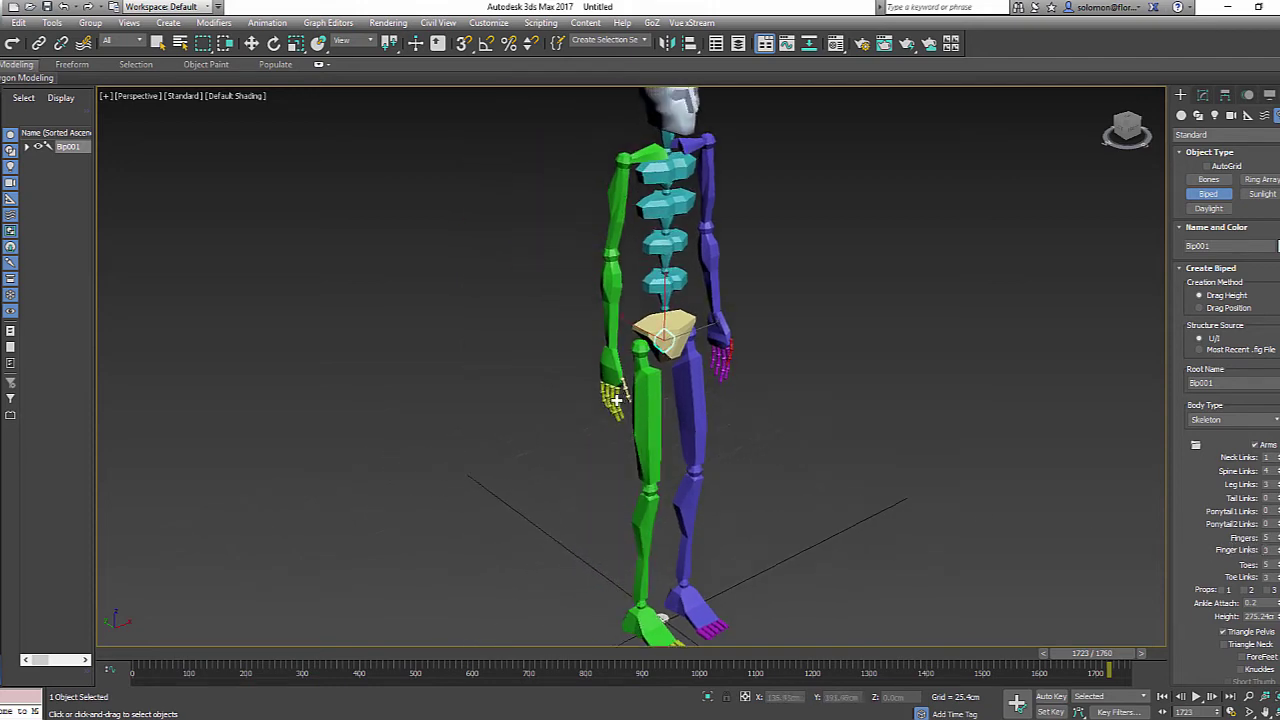
pyautogui.keyDown('alt'); pyautogui.moveTo(639, 436); pyautogui.dragTo(526, 420, button='middle'); pyautogui.keyUp('alt')
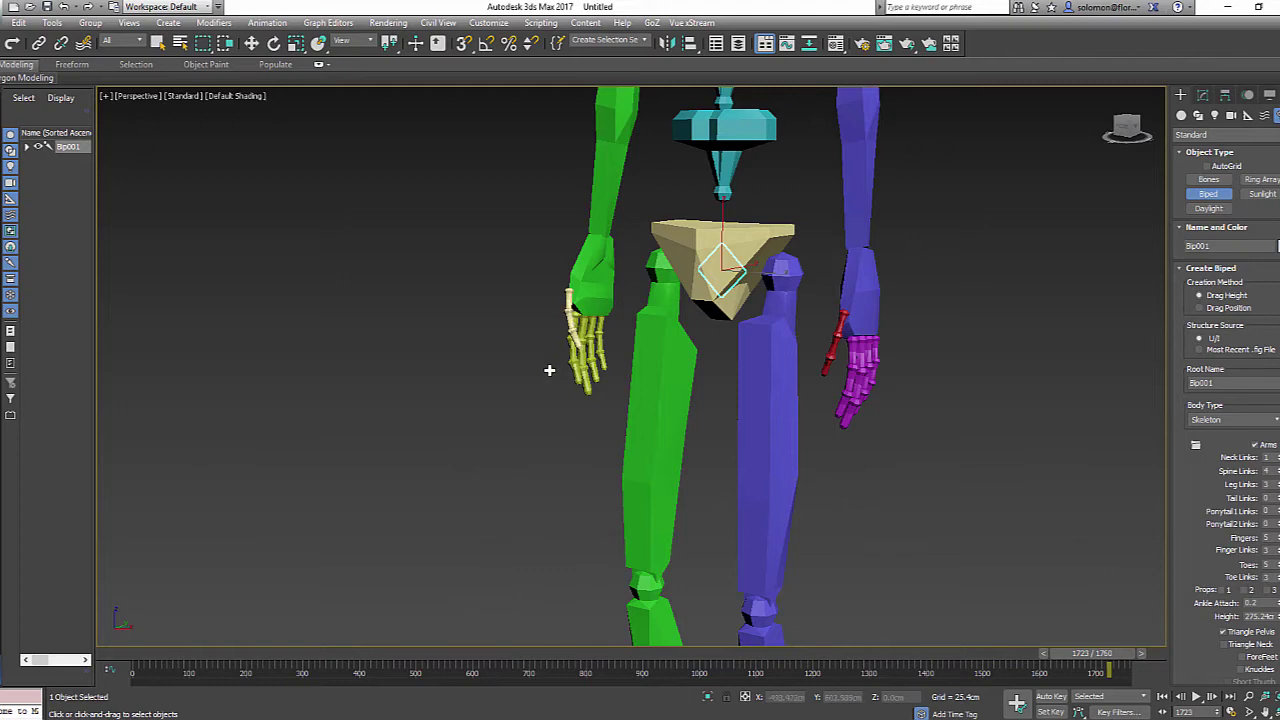
pyautogui.keyDown('alt'); pyautogui.moveTo(598, 379); pyautogui.dragTo(640, 372, button='middle'); pyautogui.keyUp('alt')
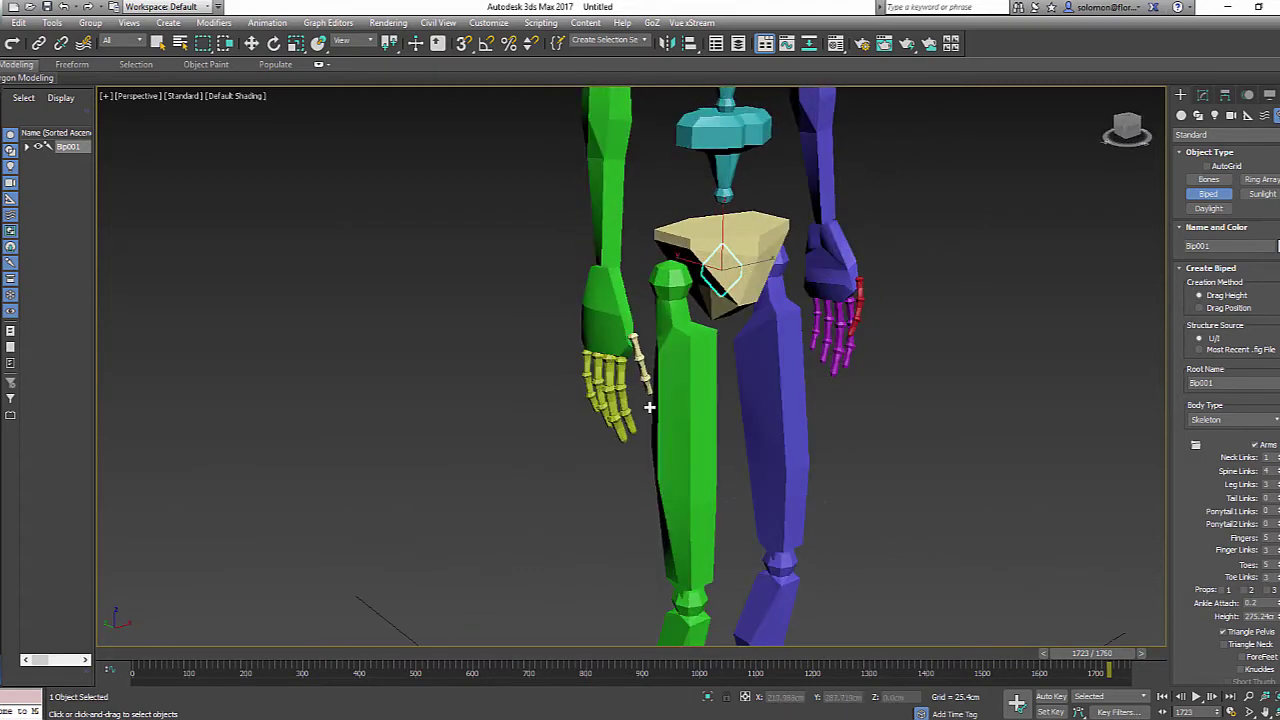
pyautogui.scroll(-8, 843, 428)
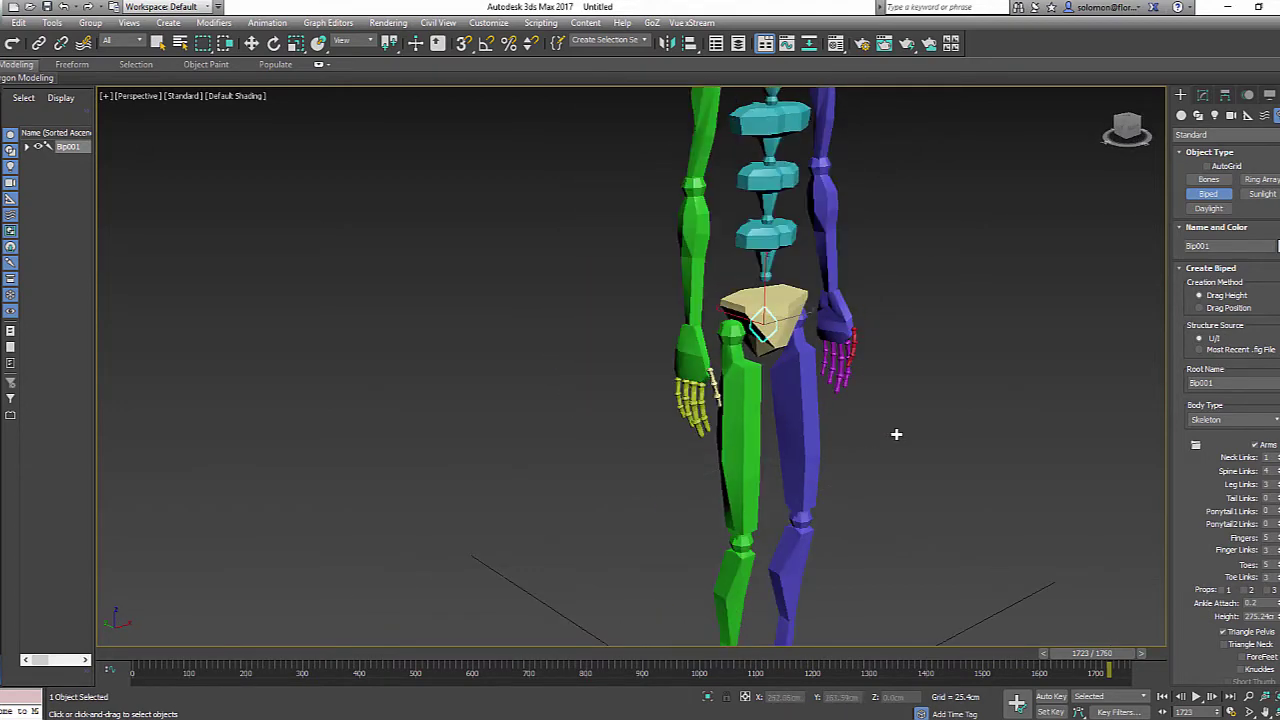
pyautogui.keyDown('alt'); pyautogui.moveTo(733, 420); pyautogui.dragTo(757, 440, button='middle'); pyautogui.keyUp('alt')
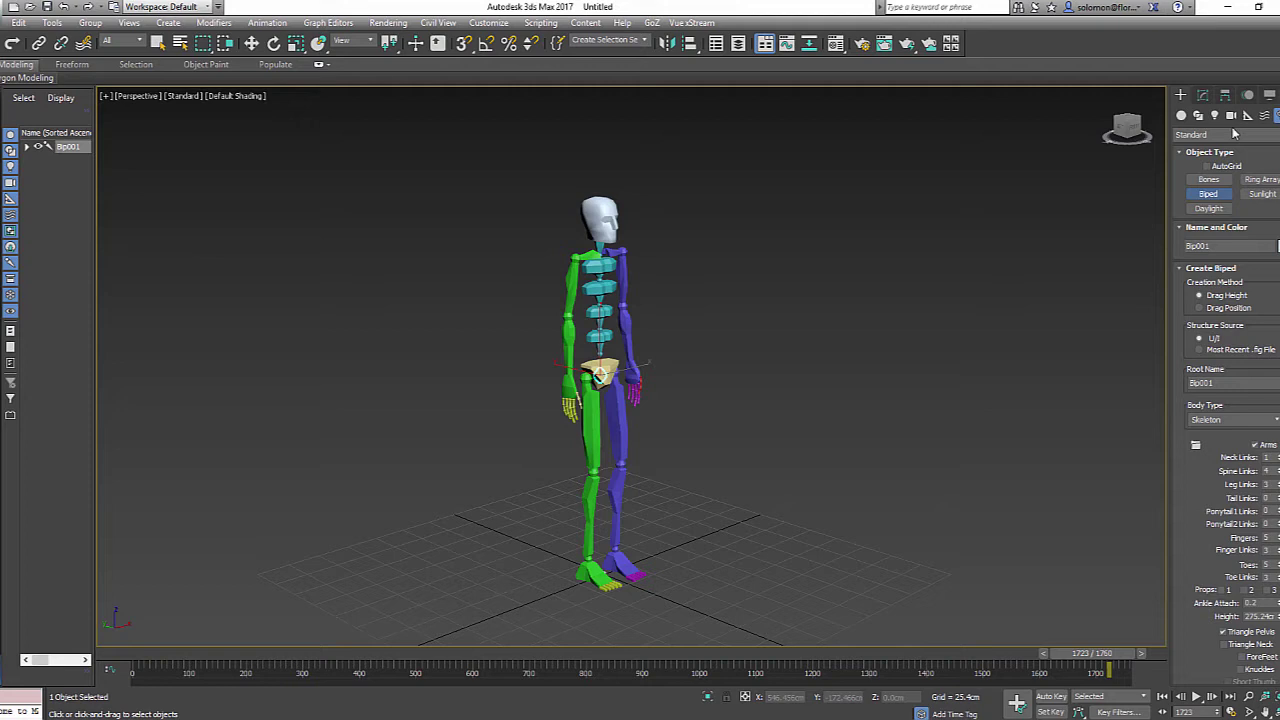
pyautogui.scroll(-1, 1226, 414)
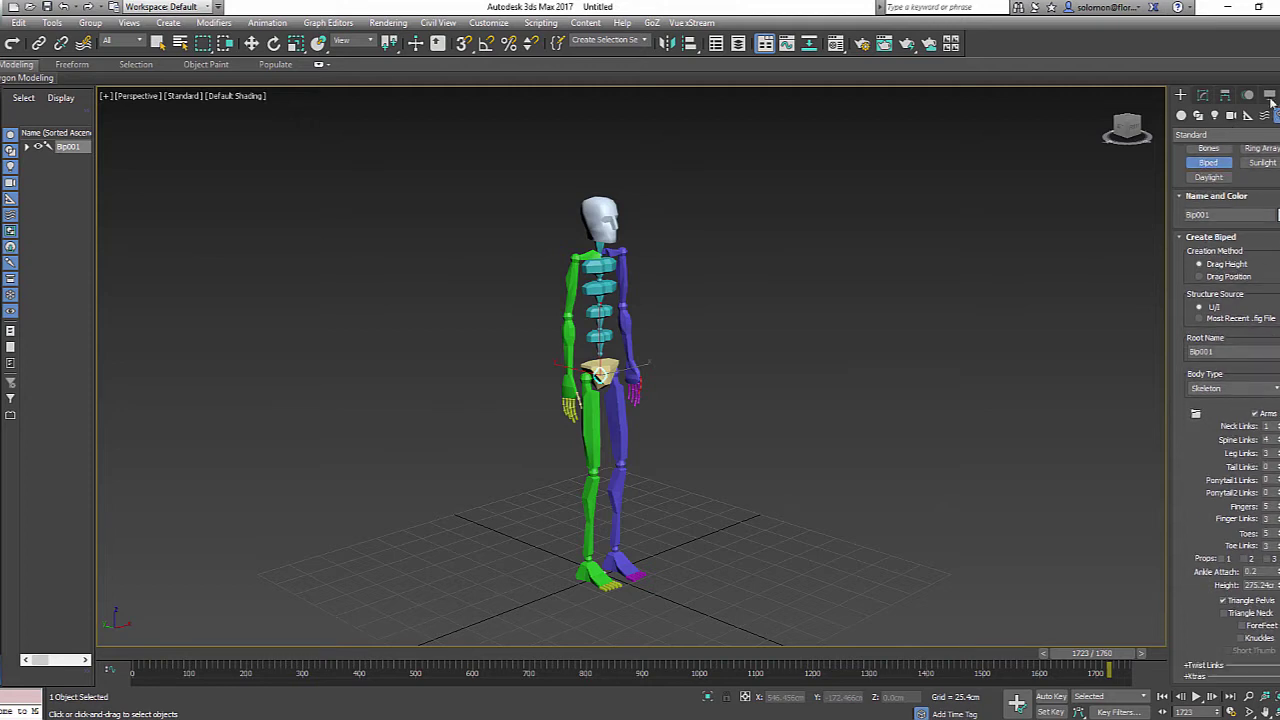
# - Load the motion capture file Ready_Mode_Tutorial_A_Char00_biped.bvh onto the biped, using freeform footstep extraction and no key reduction
pyautogui.click(1248, 95)
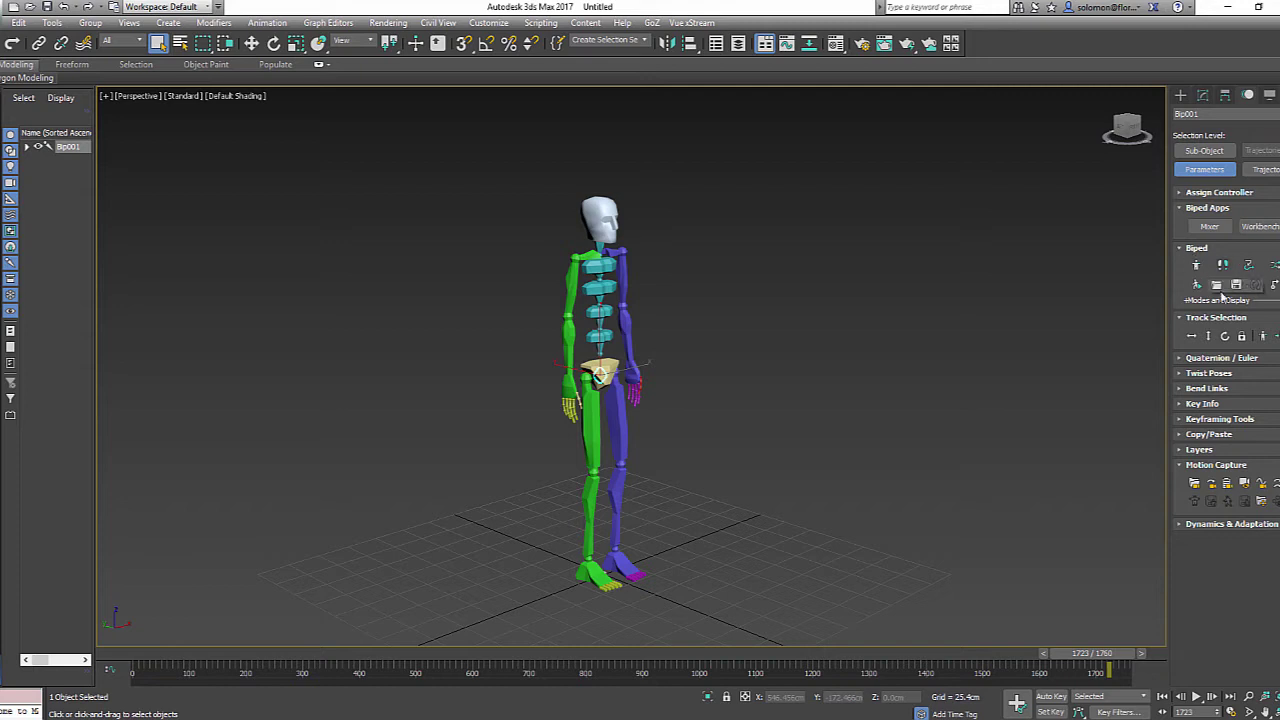
pyautogui.click(1181, 467)
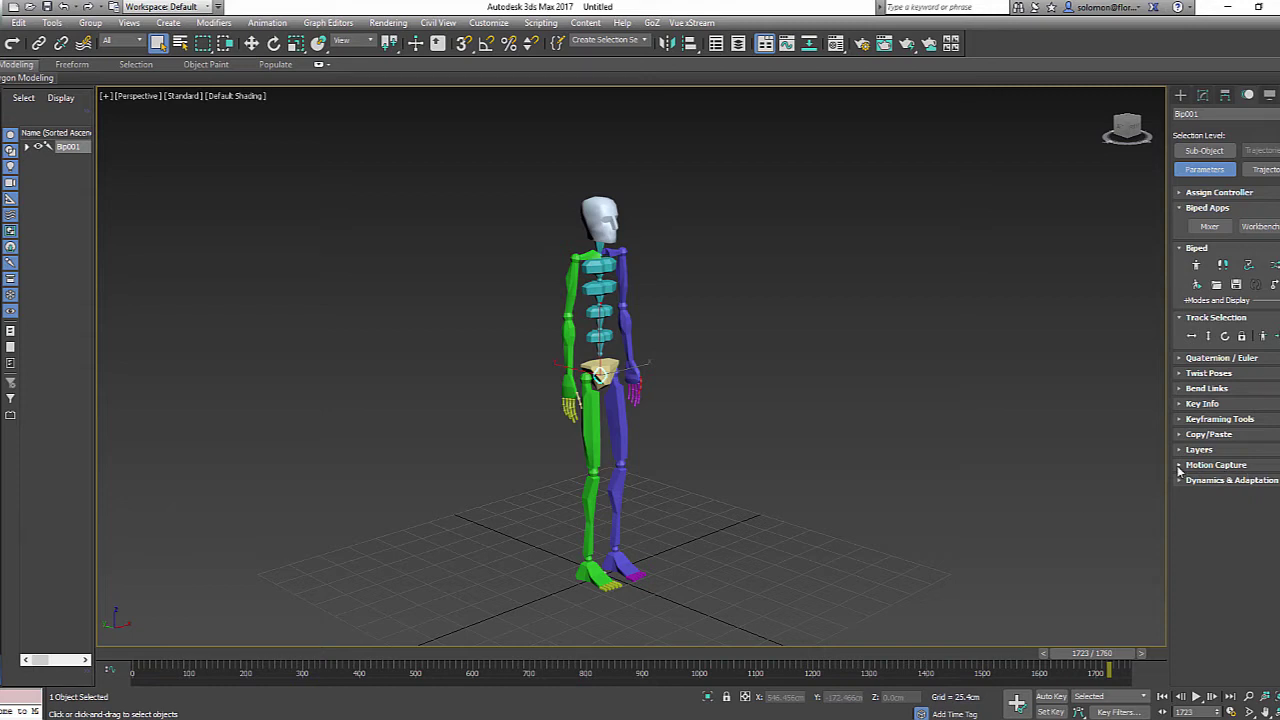
pyautogui.click(1181, 467)
pyautogui.click(1181, 467)
pyautogui.click(1181, 467)
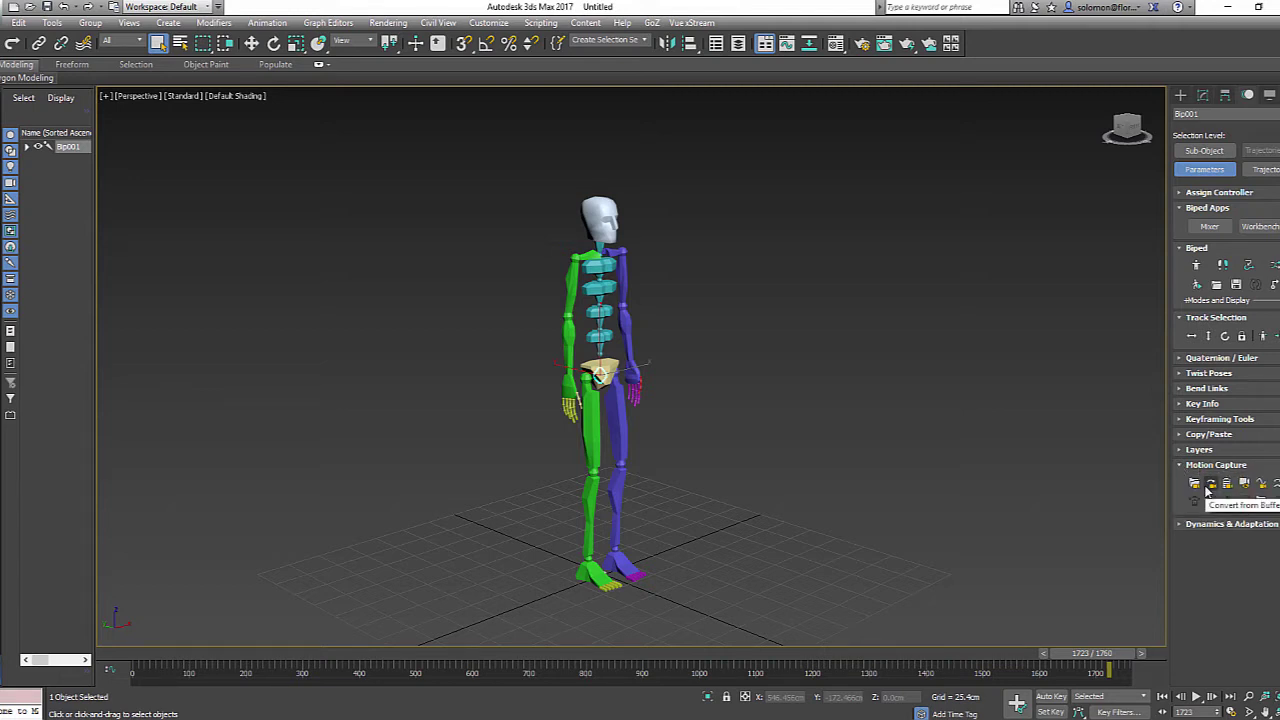
pyautogui.click(1195, 484)
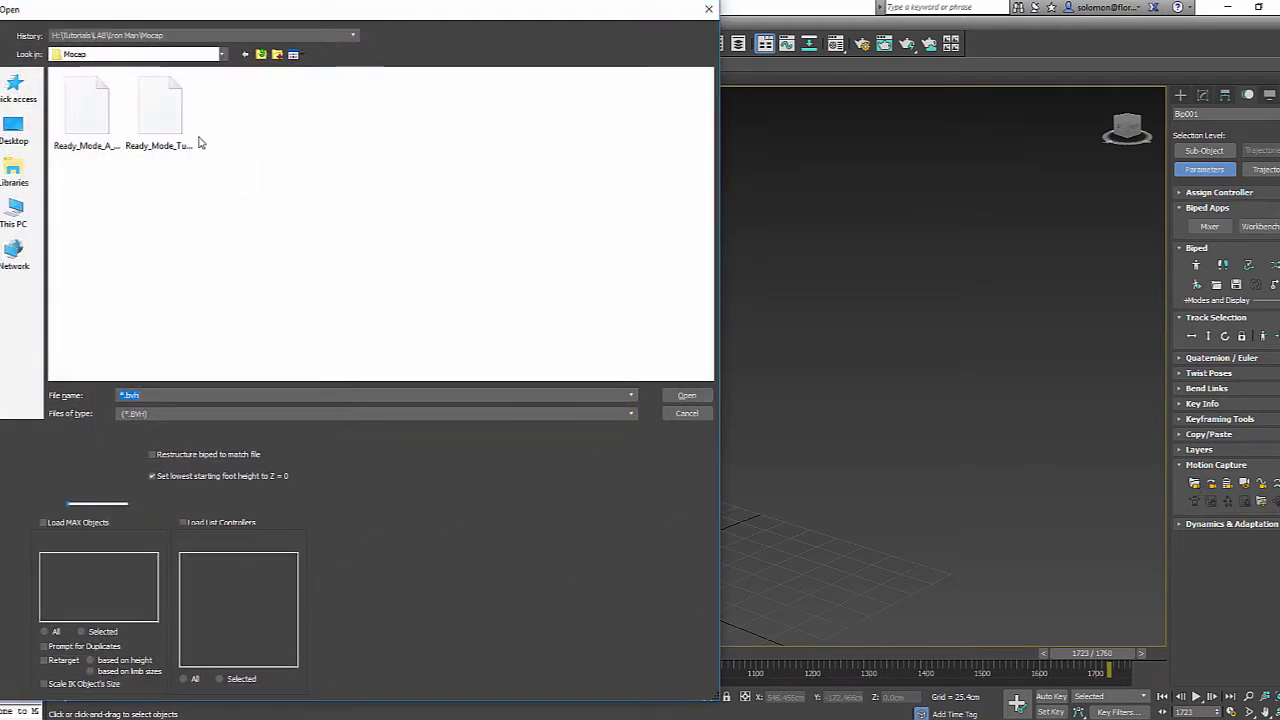
pyautogui.click(170, 130)
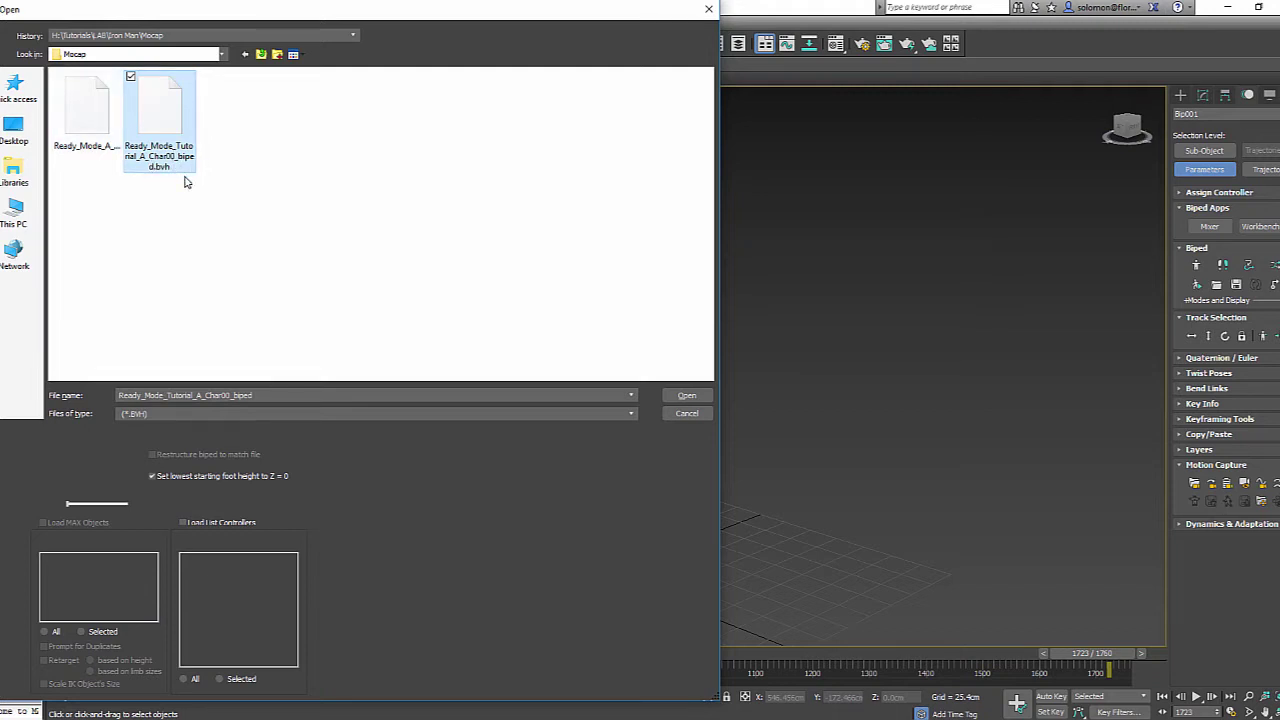
pyautogui.click(686, 396)
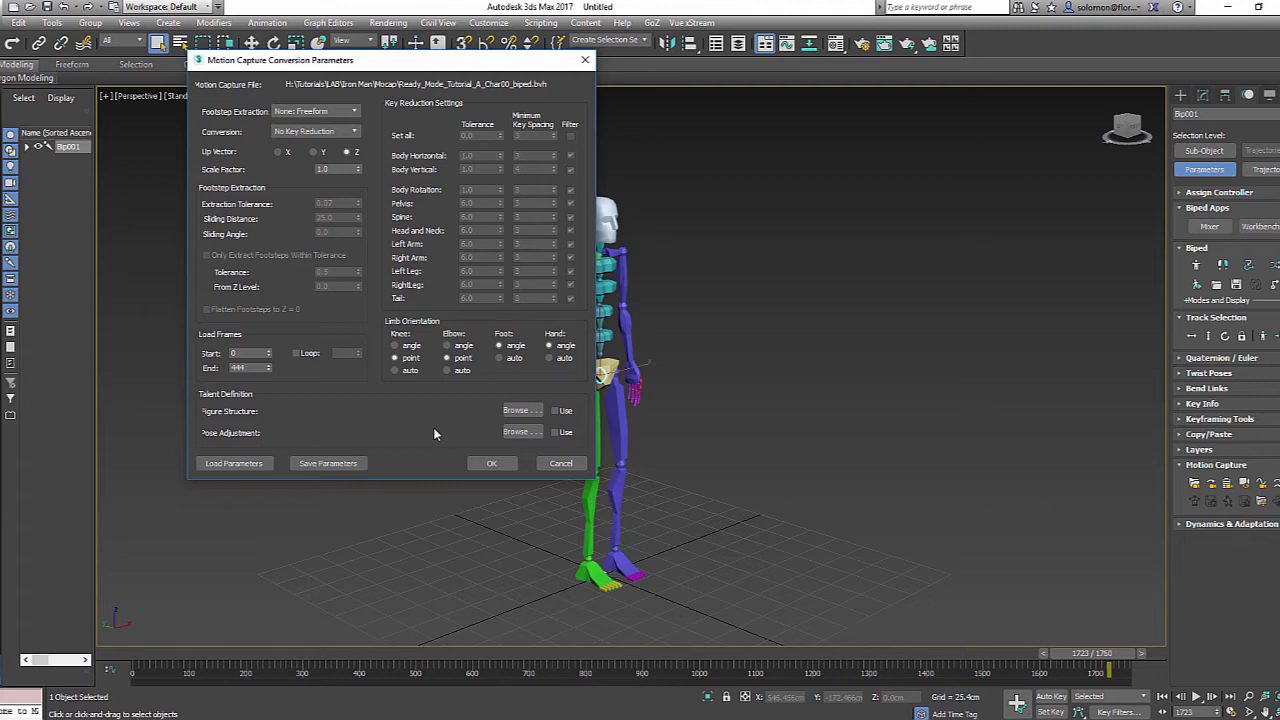
pyautogui.click(491, 463)
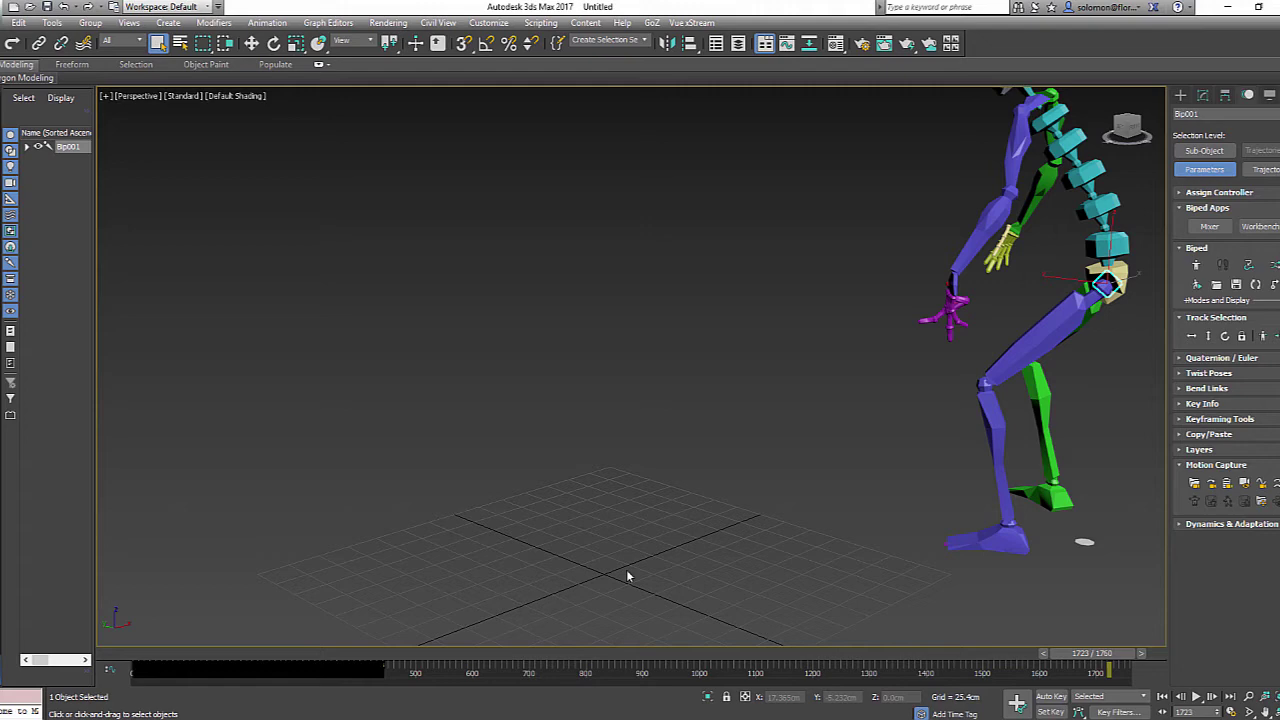
# - Scrub the imported motion to frame 433 and examine the biped's pose and hands up close
pyautogui.keyDown('alt'); pyautogui.moveTo(614, 574); pyautogui.dragTo(891, 487, button='middle'); pyautogui.keyUp('alt')
pyautogui.moveTo(891, 487); pyautogui.dragTo(532, 430, button='middle')
pyautogui.scroll(-4, 532, 430)
pyautogui.moveTo(634, 441)
pyautogui.keyDown('alt'); pyautogui.mouseDown(button='middle')
pyautogui.moveTo(582, 437)
pyautogui.moveTo(632, 446)
pyautogui.mouseUp(button='middle'); pyautogui.keyUp('alt')
pyautogui.scroll(2, 590, 432)
pyautogui.scroll(3, 632, 446)
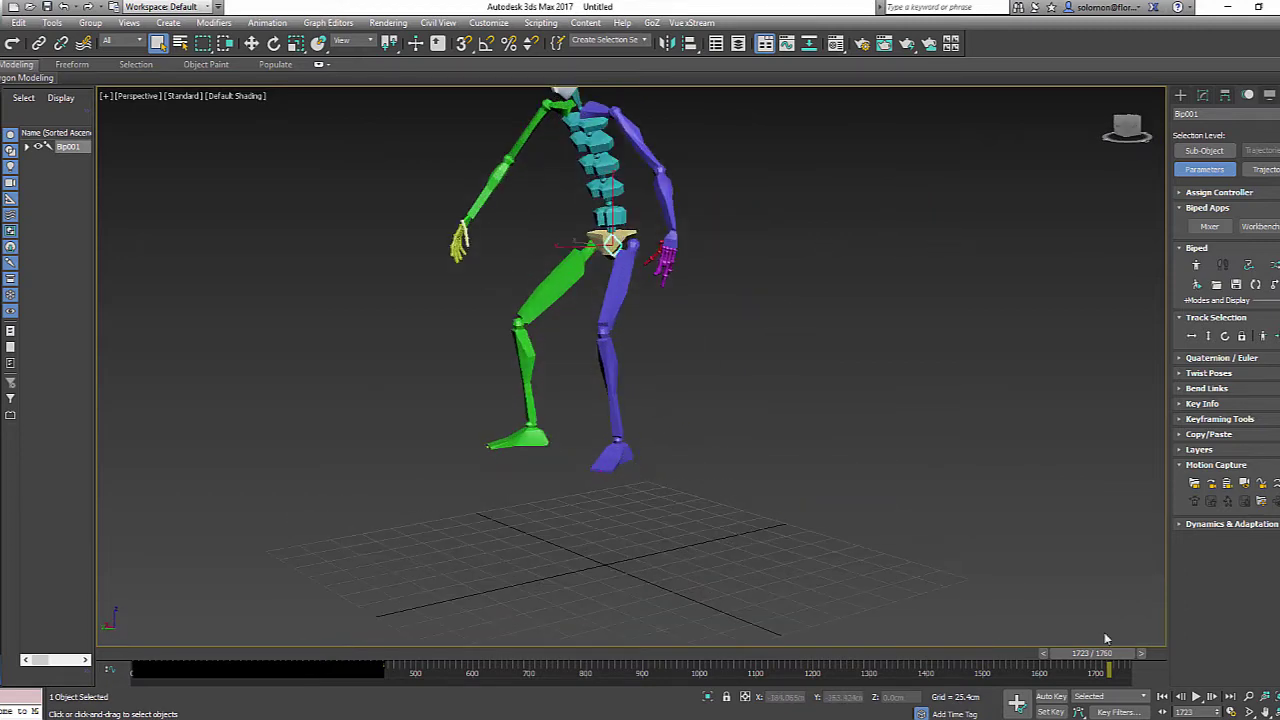
pyautogui.moveTo(1108, 675); pyautogui.dragTo(414, 650)
pyautogui.moveTo(532, 510); pyautogui.dragTo(554, 597, button='middle')
pyautogui.keyDown('alt'); pyautogui.moveTo(554, 597); pyautogui.dragTo(679, 523, button='middle'); pyautogui.keyUp('alt')
pyautogui.scroll(3, 681, 505)
pyautogui.scroll(2, 760, 420)
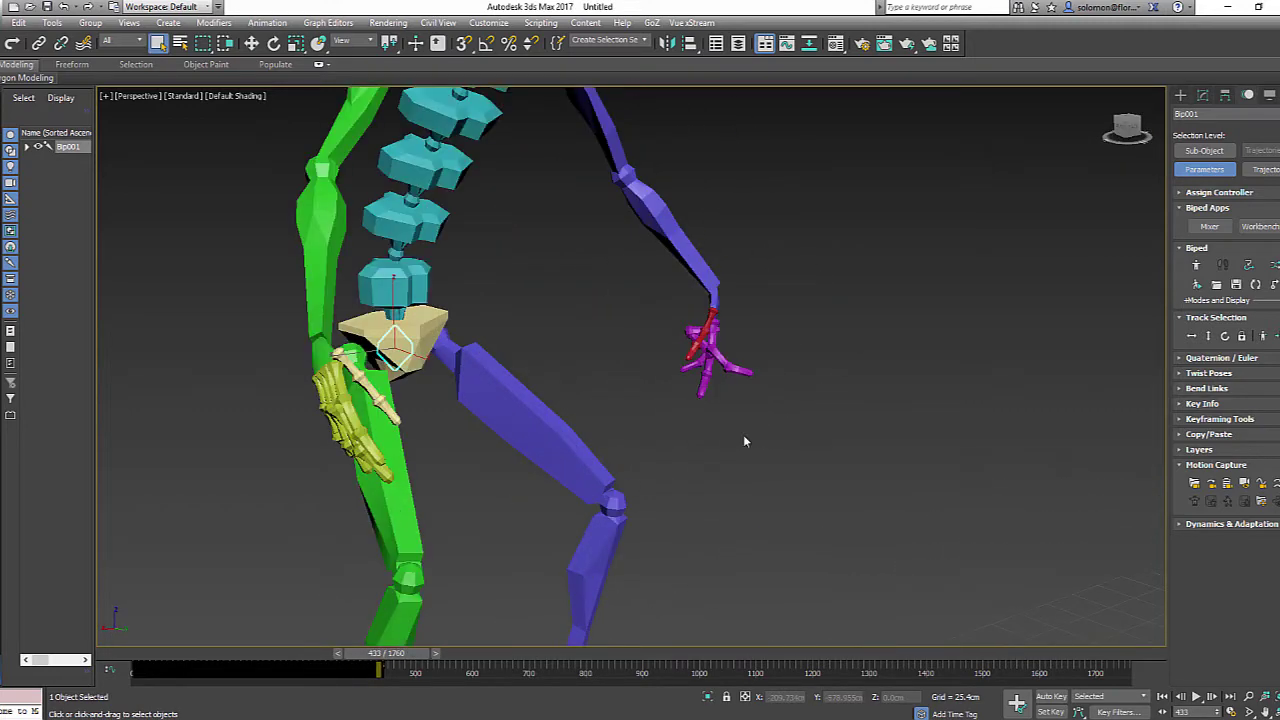
pyautogui.scroll(2, 703, 337)
pyautogui.keyDown('alt'); pyautogui.moveTo(737, 366); pyautogui.dragTo(775, 400, button='middle'); pyautogui.keyUp('alt')
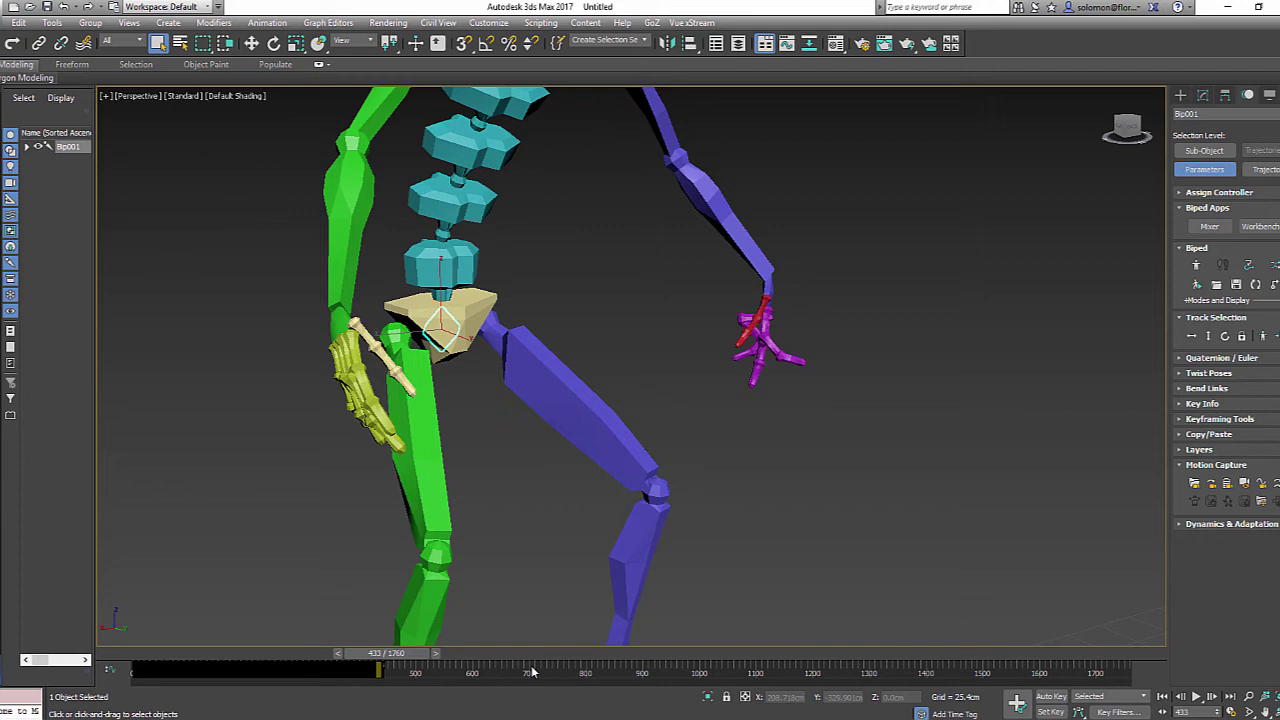
# - Play the imported motion from the first frame, stop at frame 352 and check the whole figure
pyautogui.click(1162, 696)
pyautogui.click(1196, 696)
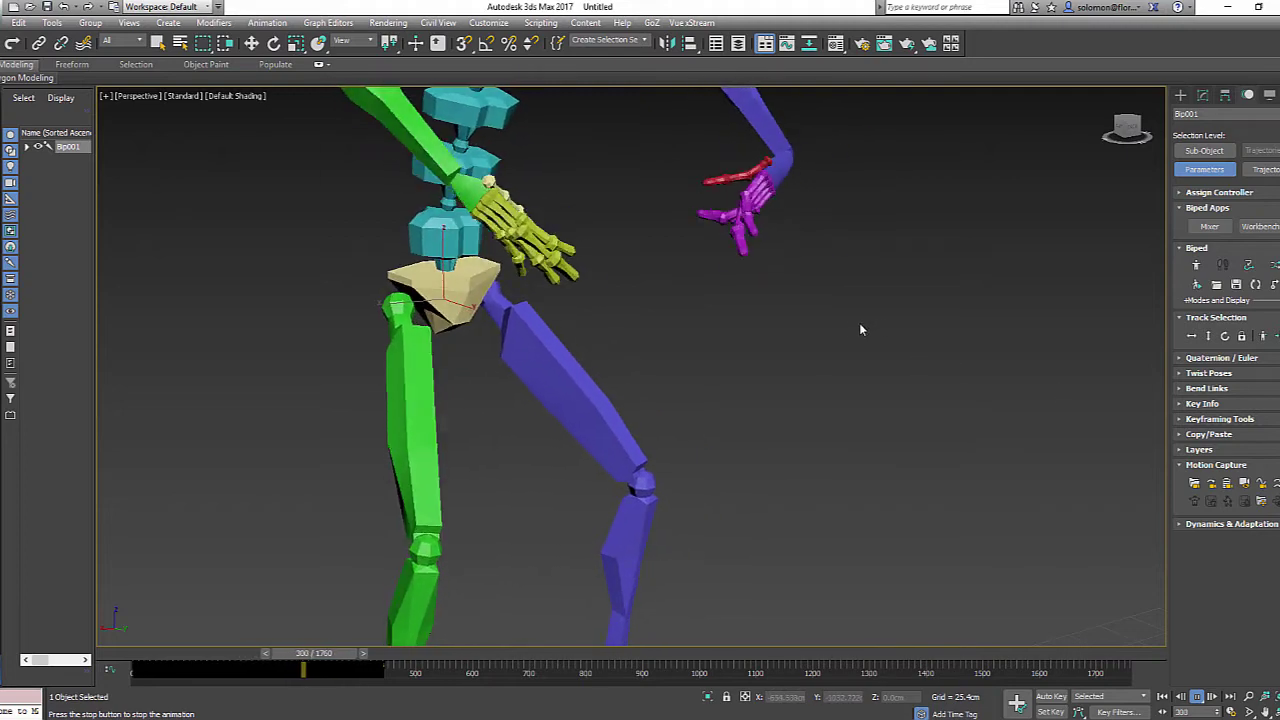
pyautogui.click(1197, 696)
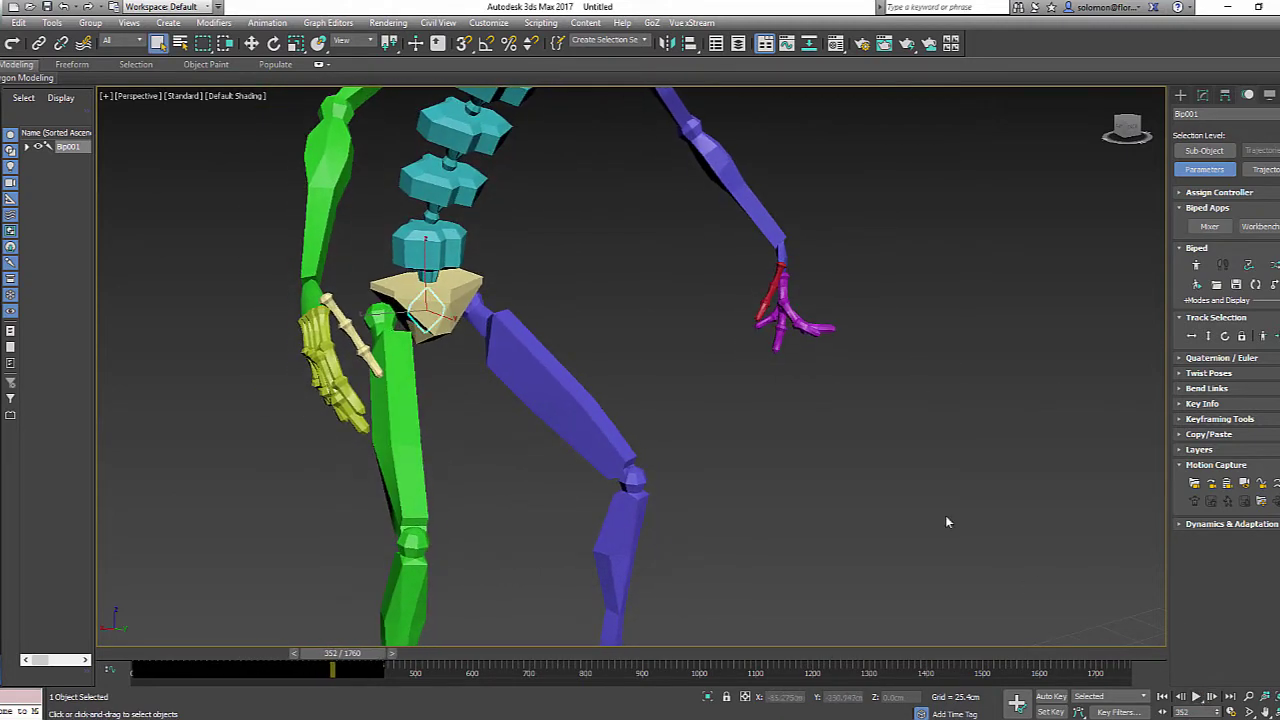
pyautogui.scroll(-4, 802, 369)
pyautogui.moveTo(801, 371); pyautogui.dragTo(638, 380, button='middle')
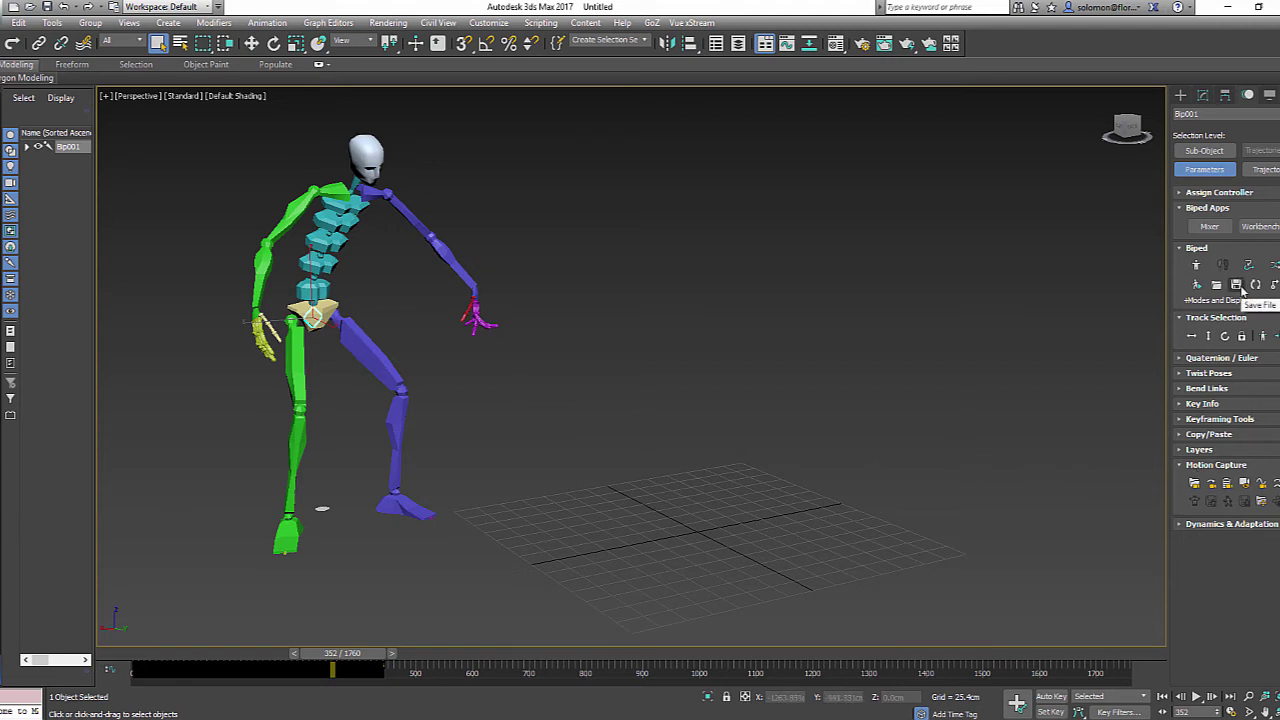
# - Save the biped's motion as a BIP file named Ready_Mode_Tutorial_A in the Mocap folder
pyautogui.click(1236, 285)
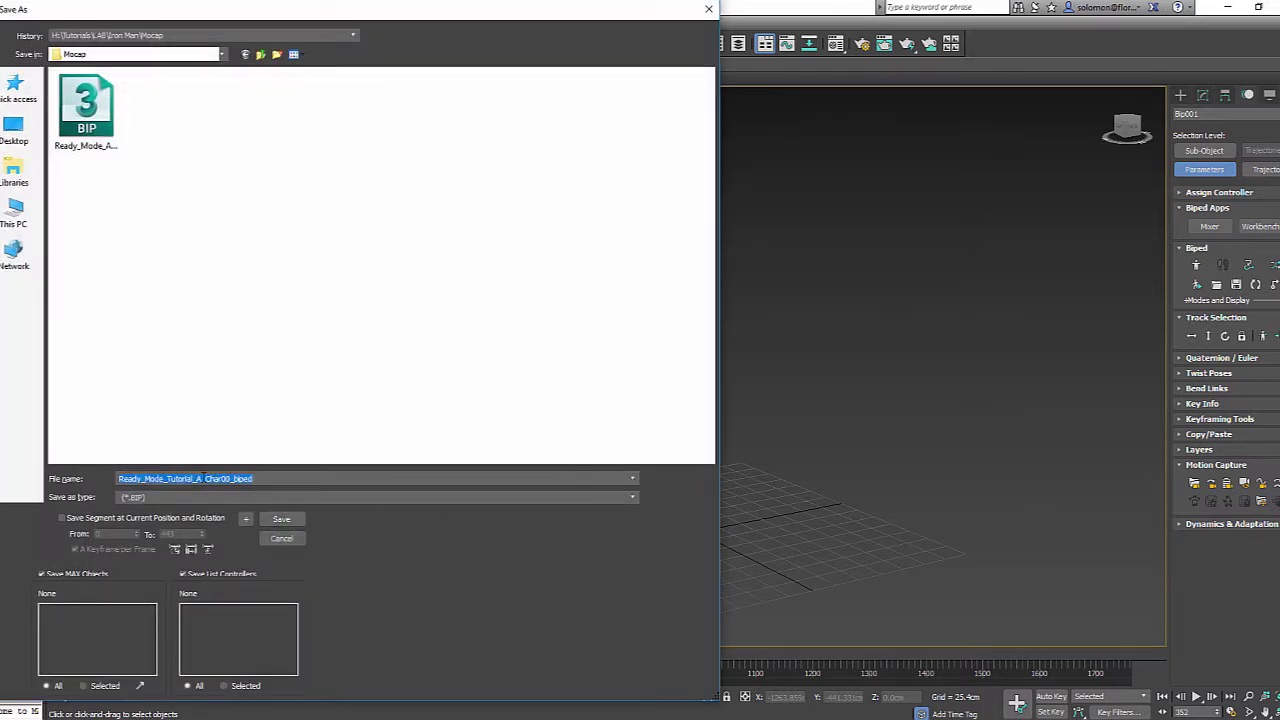
pyautogui.click(205, 478)
pyautogui.moveTo(205, 478); pyautogui.dragTo(262, 483)
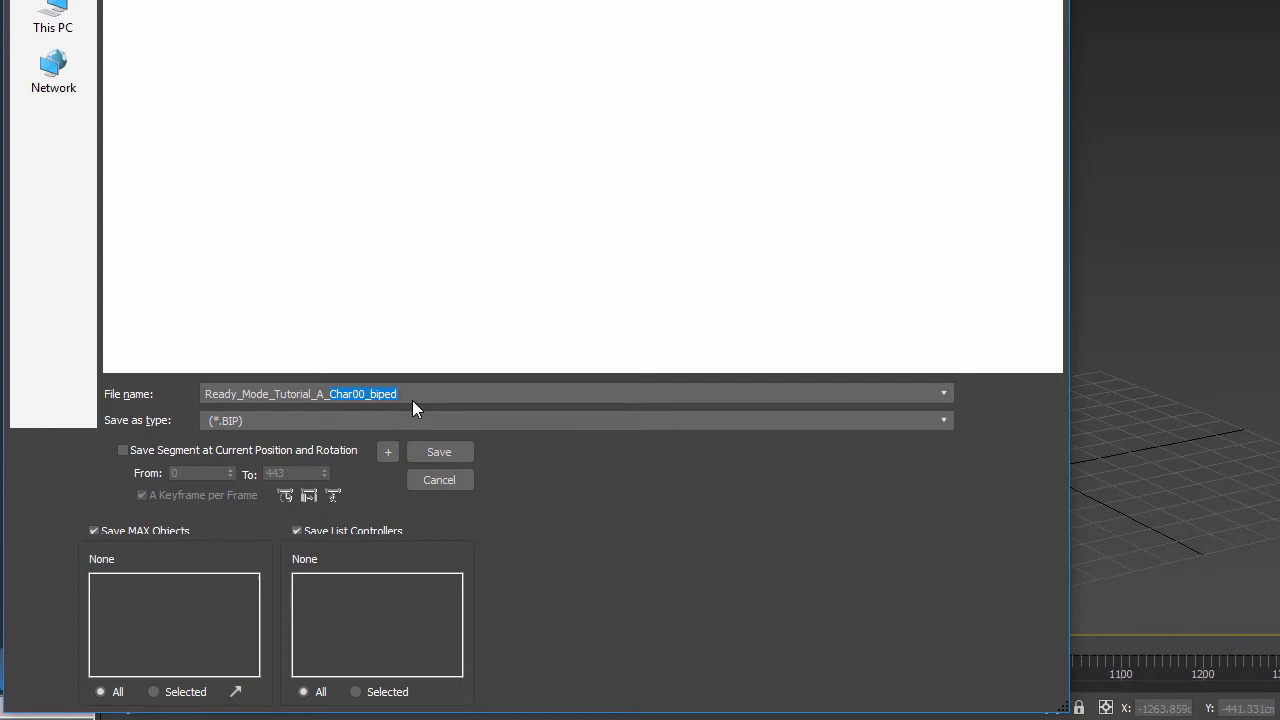
pyautogui.press('BackSpace')
pyautogui.click(690, 489)
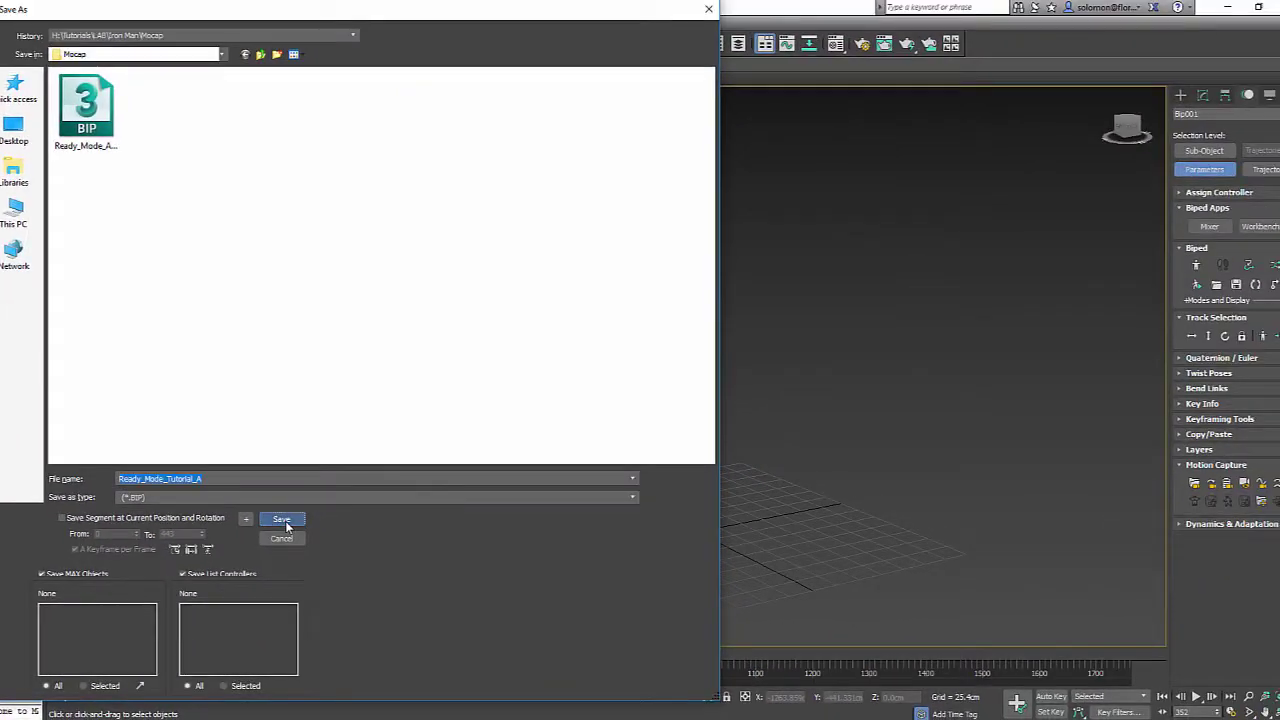
pyautogui.click(282, 520)
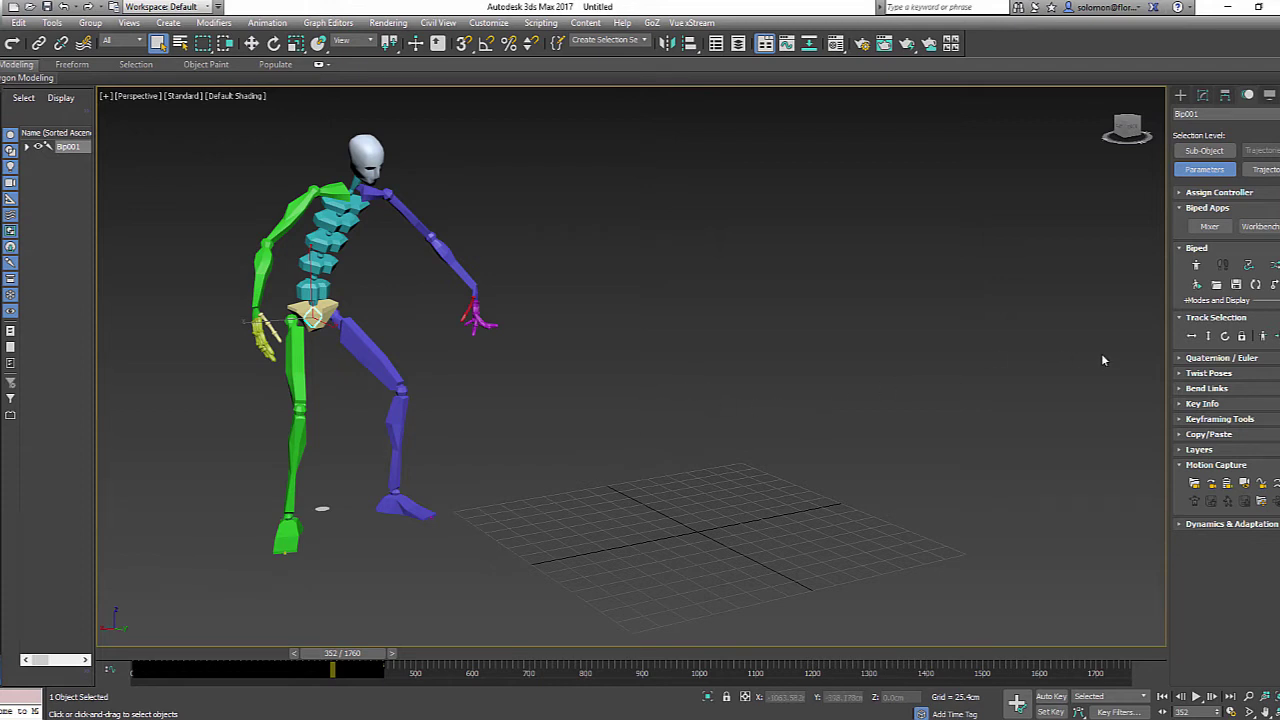
# - Create a second, much smaller biped at the grid's origin and open its motion settings
pyautogui.moveTo(762, 497); pyautogui.dragTo(713, 512, button='middle')
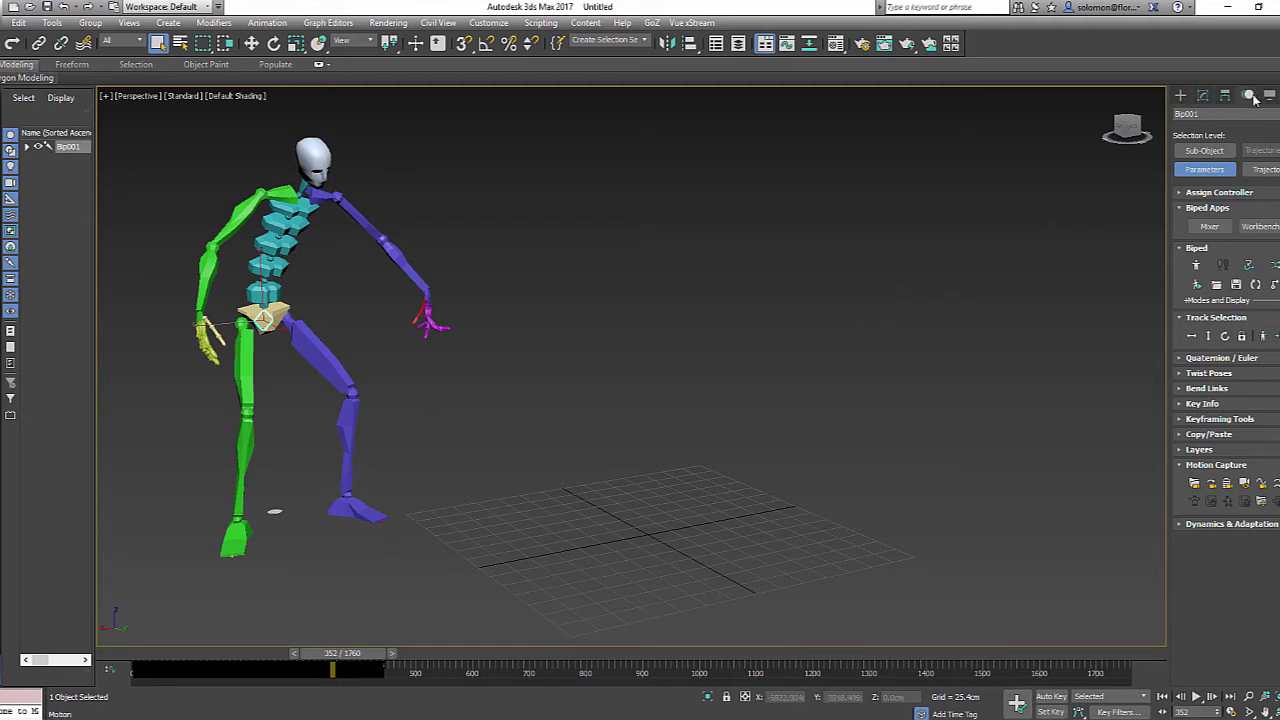
pyautogui.click(1182, 96)
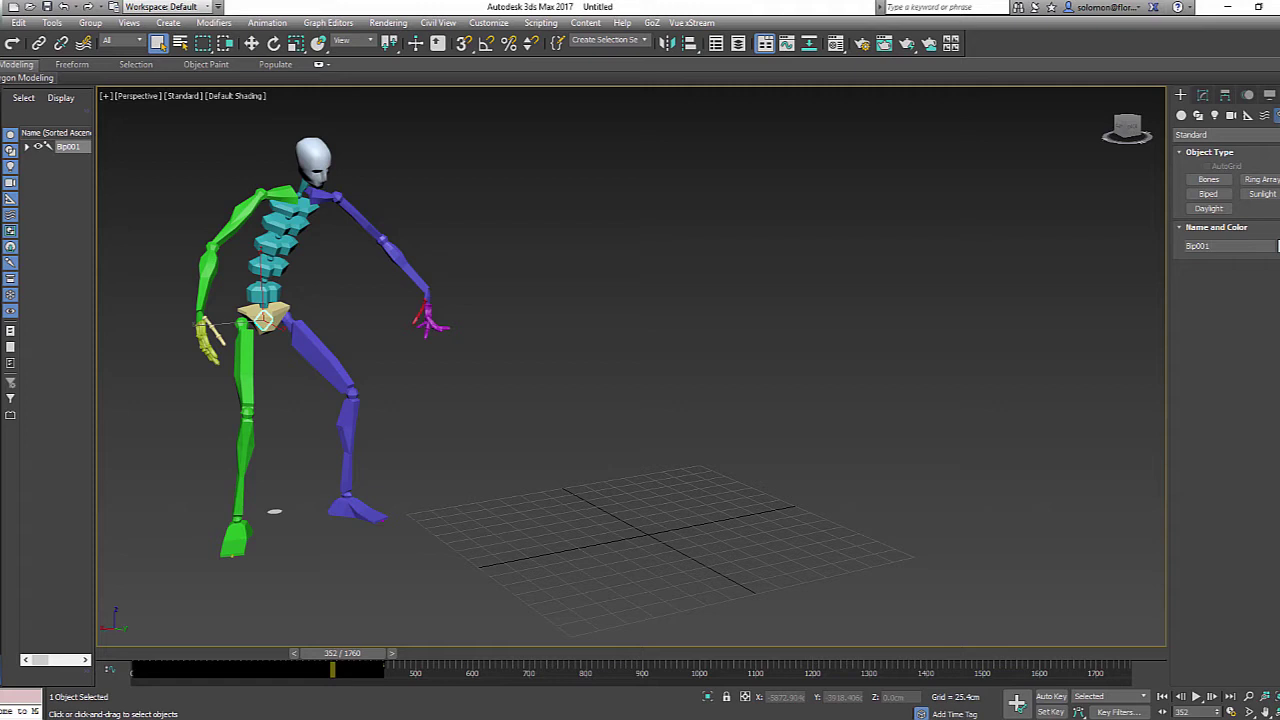
pyautogui.click(1207, 195)
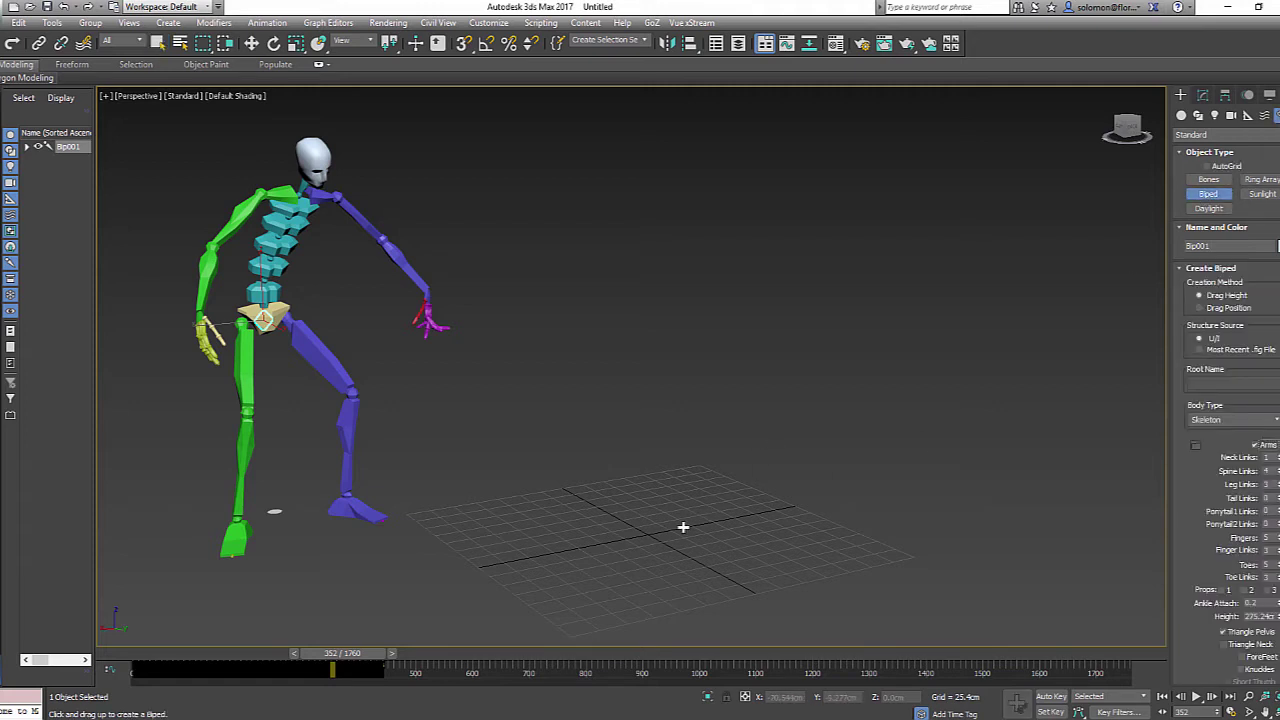
pyautogui.moveTo(651, 536); pyautogui.dragTo(770, 370)
pyautogui.rightClick(690, 427)
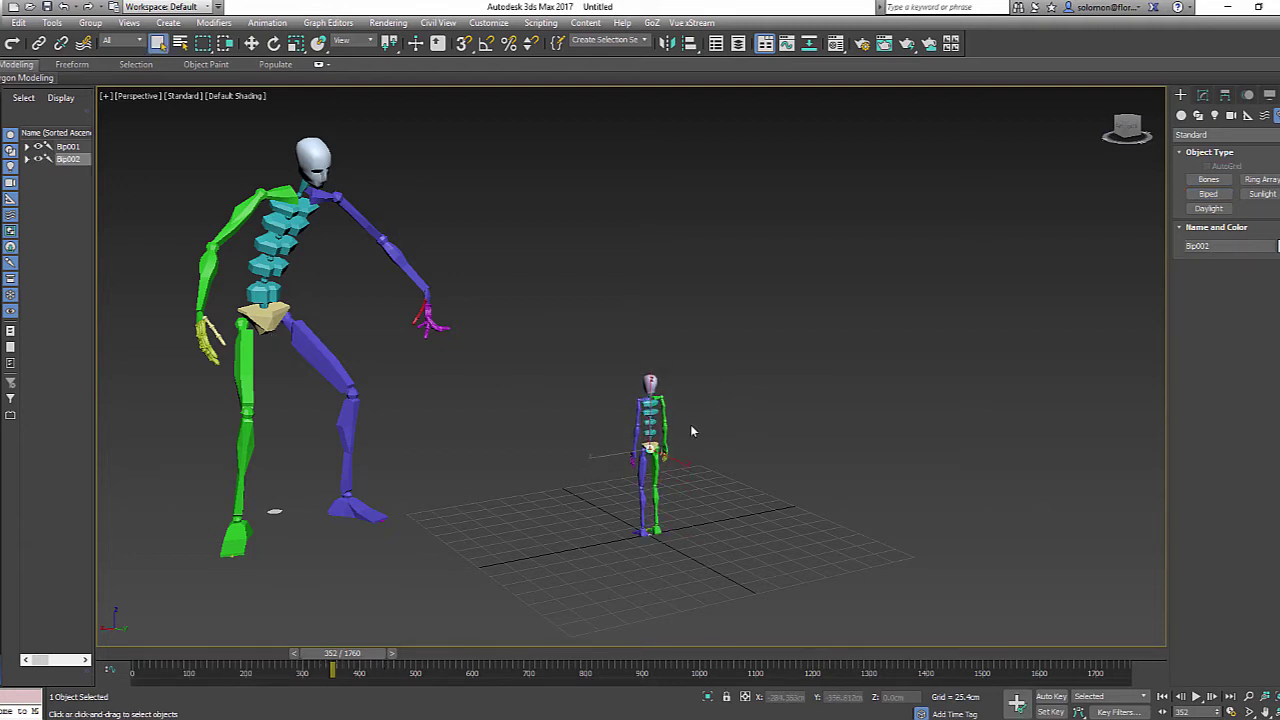
pyautogui.click(1248, 96)
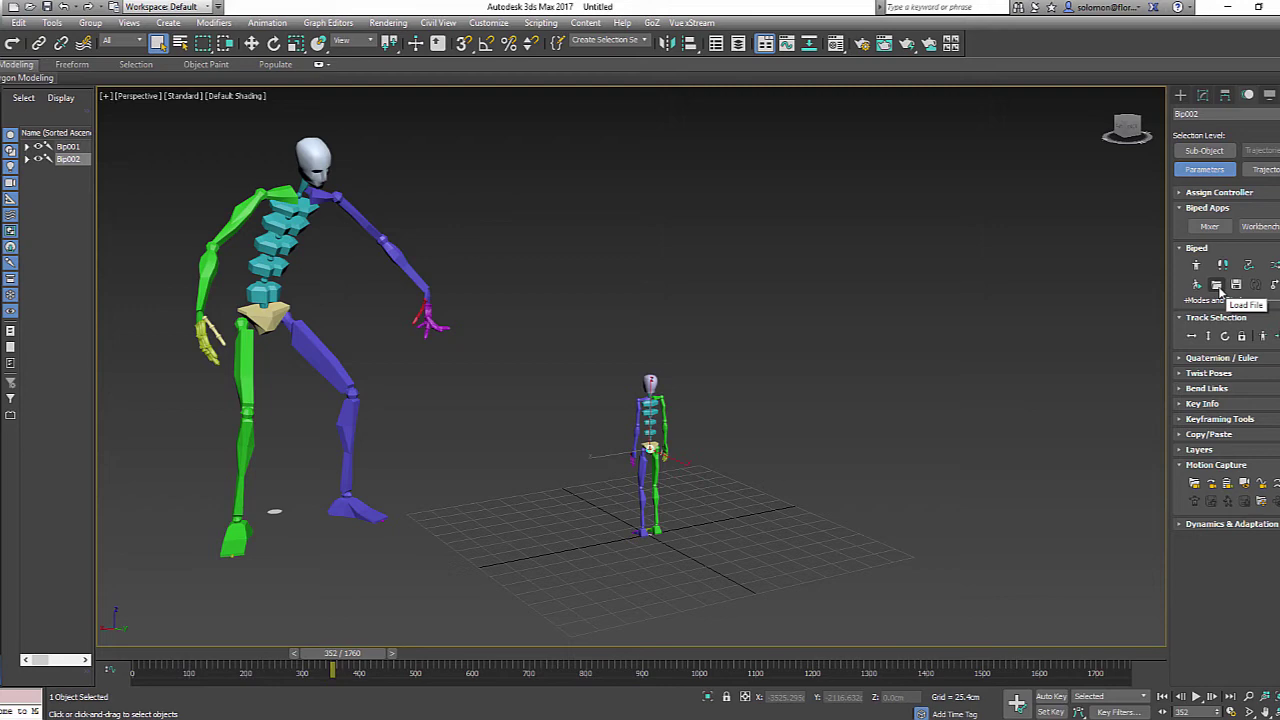
# - Load the Ready_Mode_Tutorial_A BIP file from the Mocap folder onto the small second biped
pyautogui.click(1217, 286)
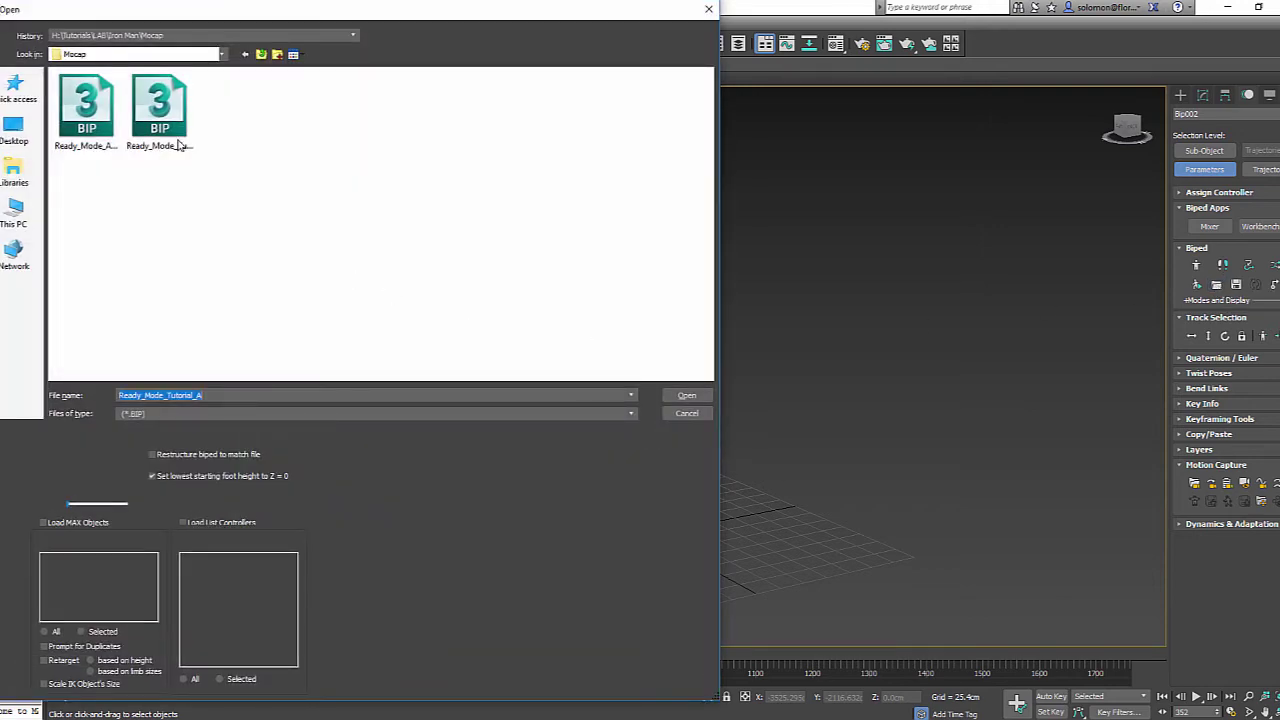
pyautogui.click(172, 118)
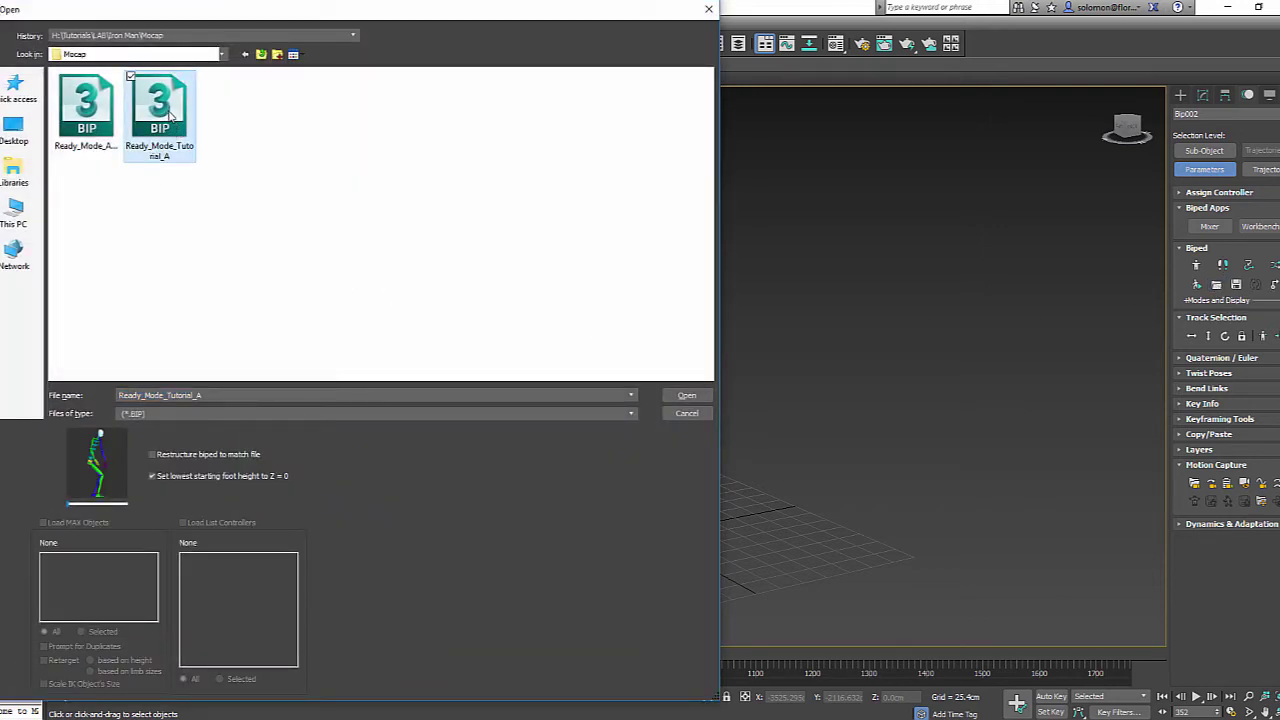
pyautogui.click(686, 399)
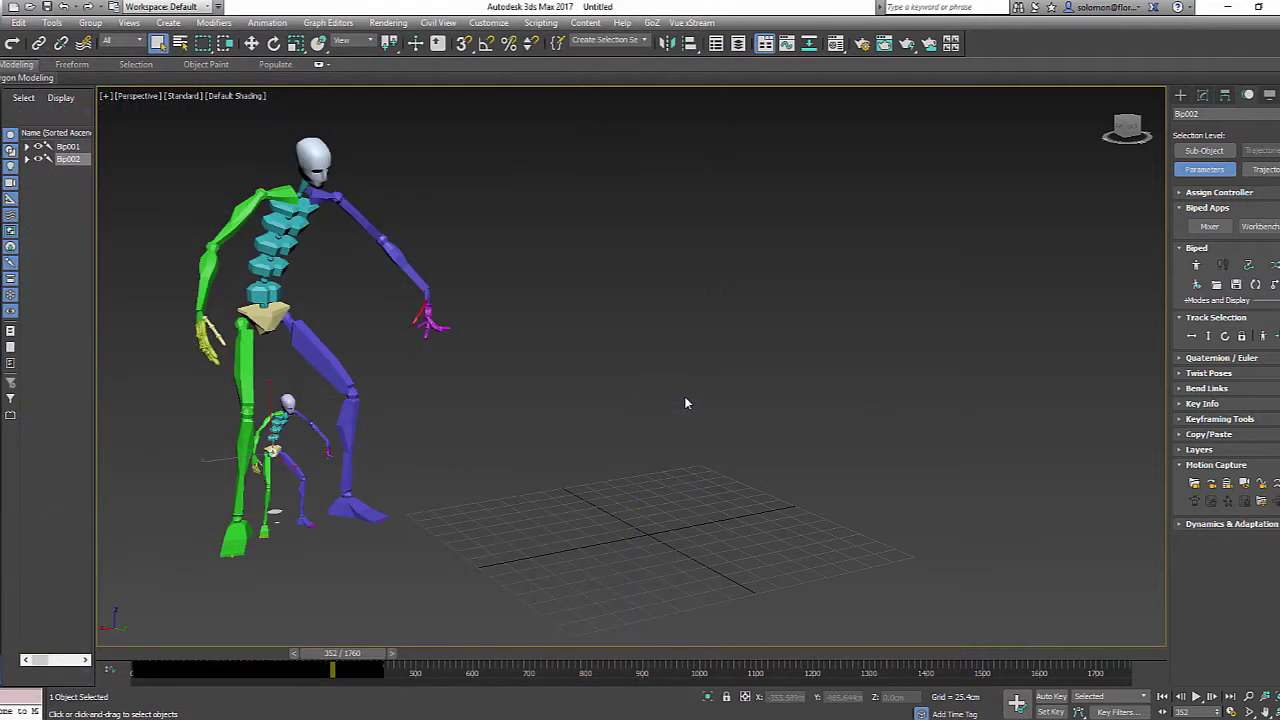
# - Scrub to frame 271 and compare the small biped's pose with the large biped's up close
pyautogui.moveTo(347, 652); pyautogui.dragTo(266, 606)
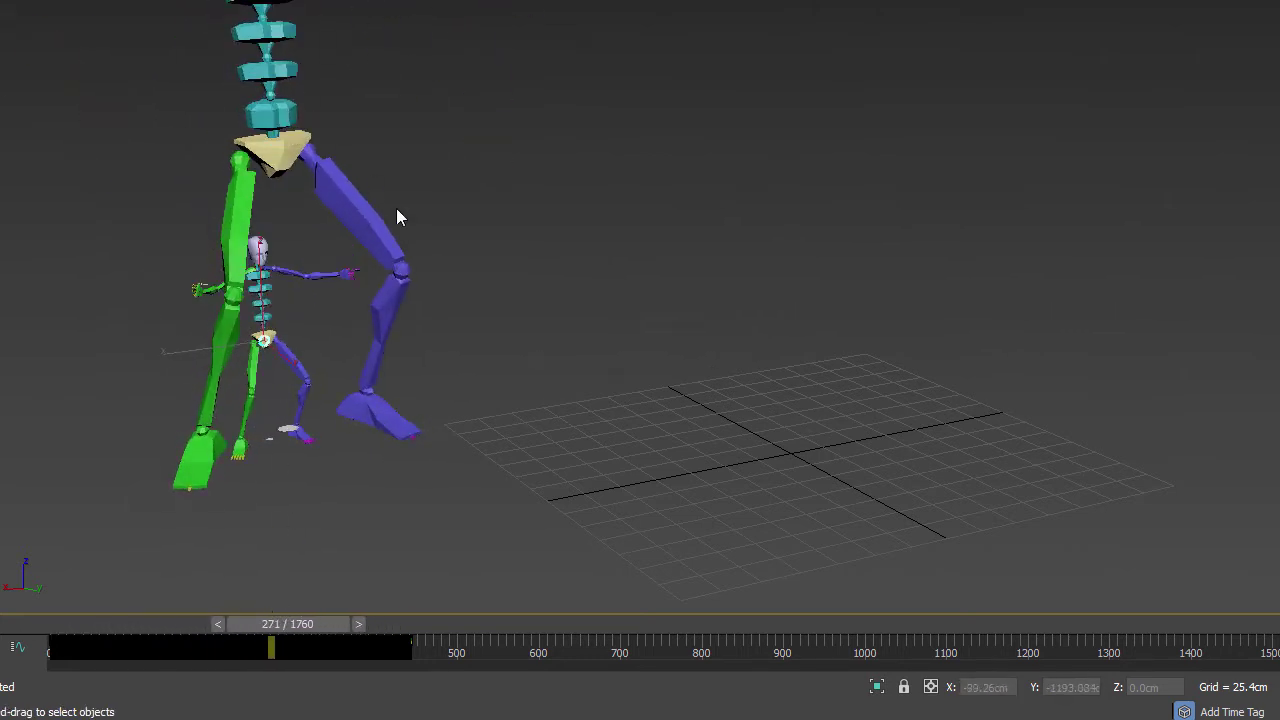
pyautogui.scroll(3, 294, 329)
pyautogui.moveTo(400, 334); pyautogui.dragTo(615, 279, button='middle')
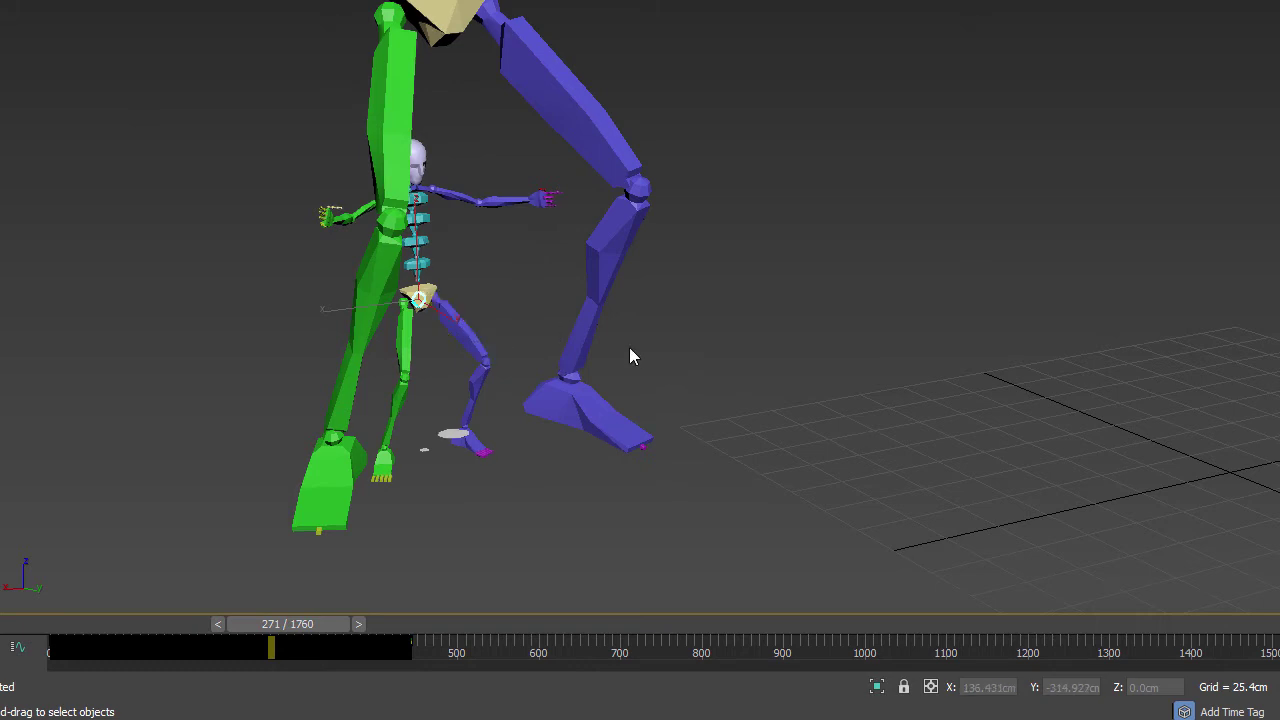
pyautogui.scroll(5, 583, 363)
pyautogui.scroll(-5, 790, 335)
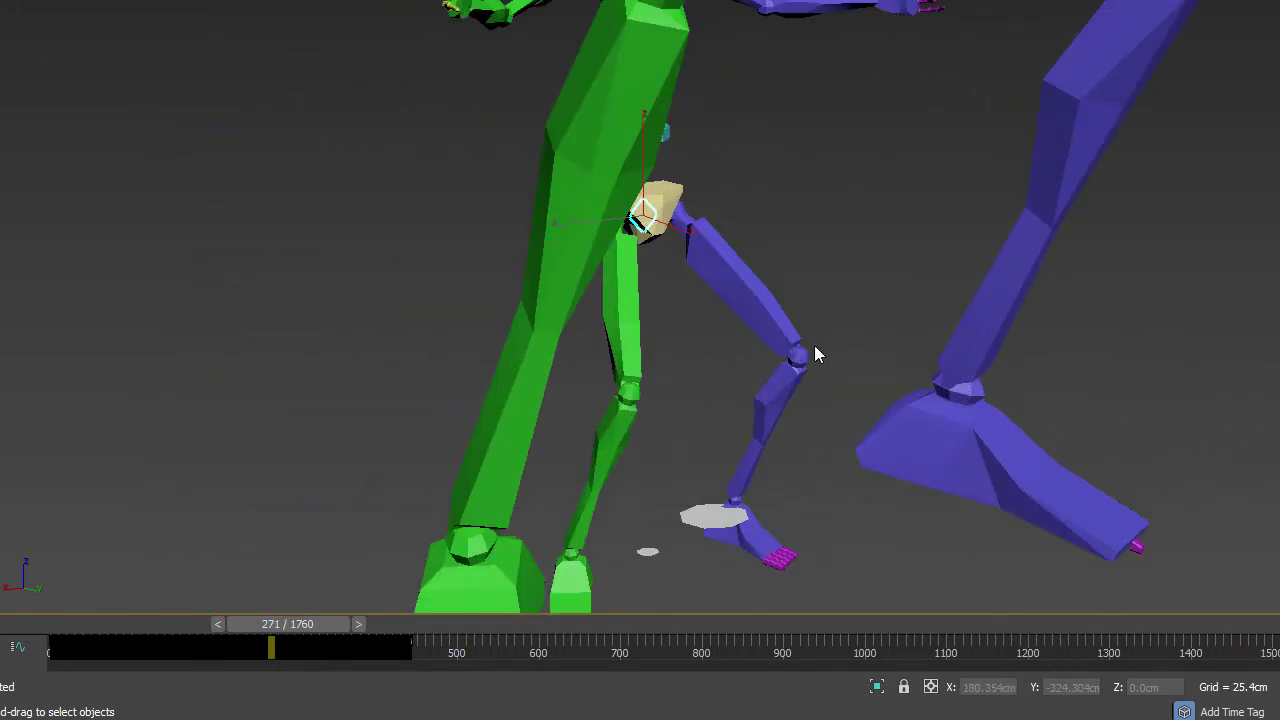
pyautogui.keyDown('alt'); pyautogui.moveTo(814, 351); pyautogui.dragTo(730, 378, button='middle'); pyautogui.keyUp('alt')
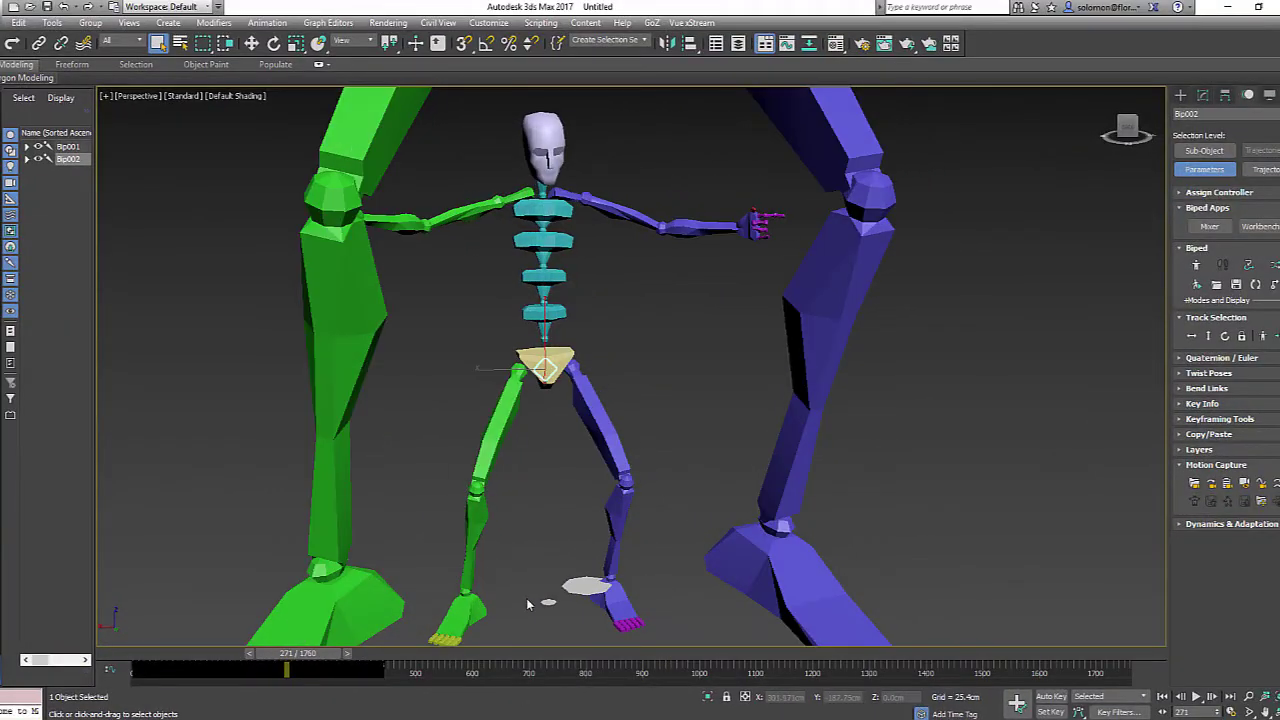
# - Switch to the 3ds Max session with Iron_man_Rig_00.max and move the OctaneRender viewport window off the scene
pyautogui.moveTo(570, 718)
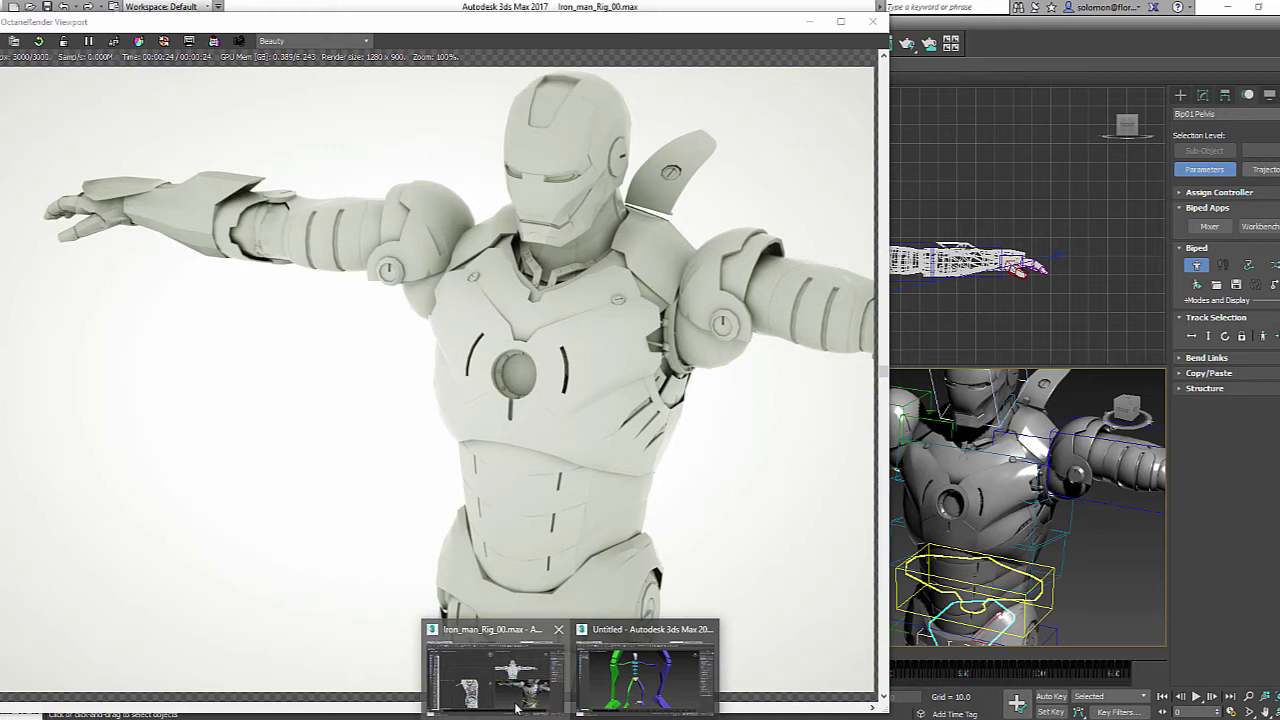
pyautogui.click(495, 675)
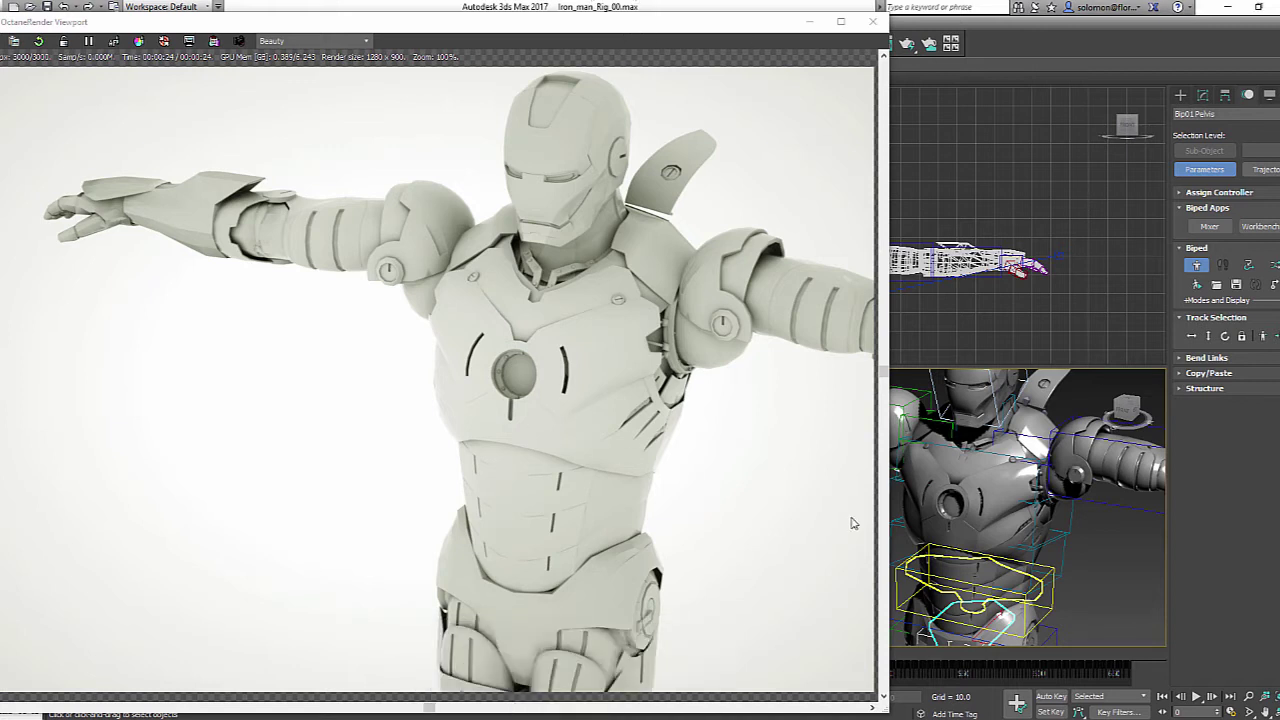
pyautogui.press('pagedown')
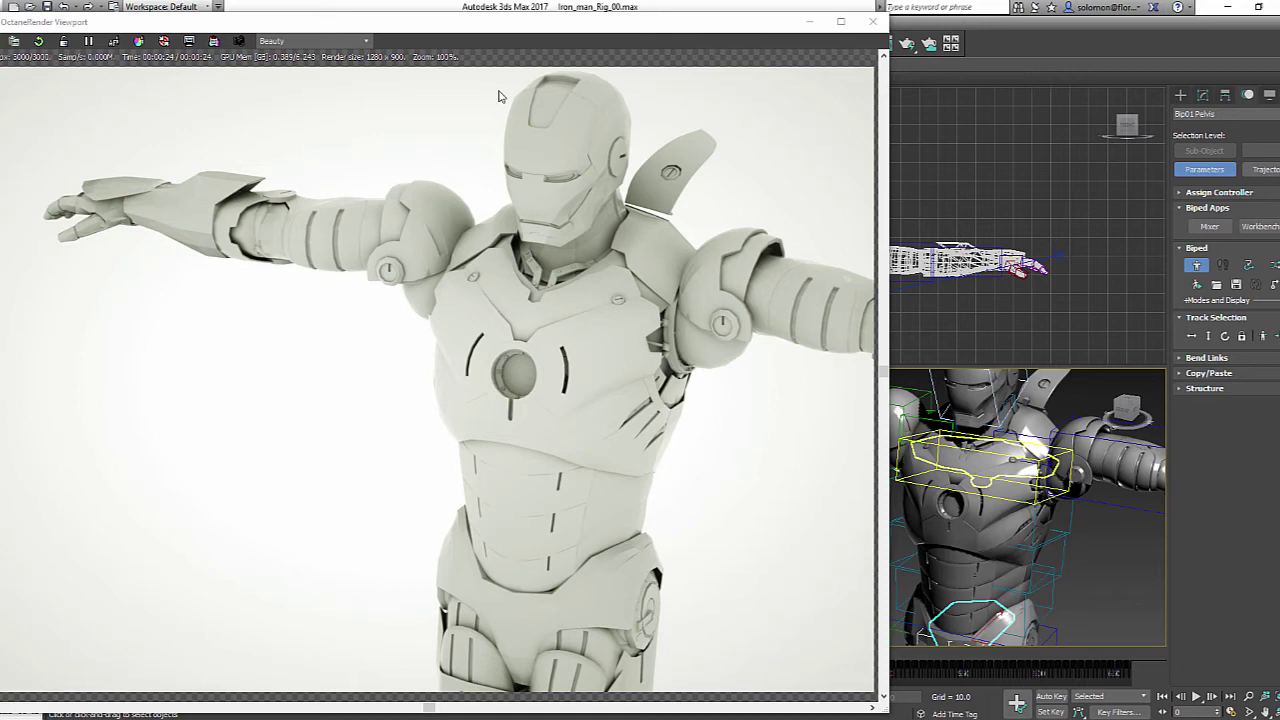
pyautogui.moveTo(737, 34); pyautogui.dragTo(0, 34)
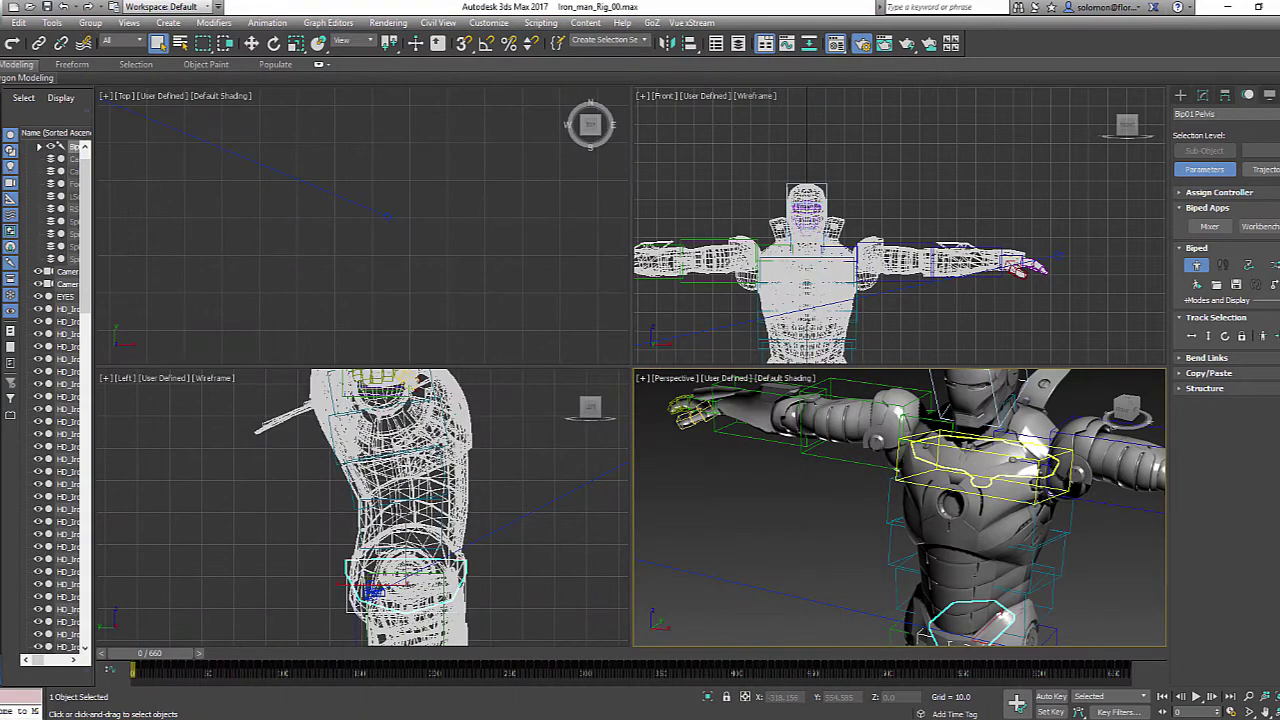
pyautogui.press('pageup')
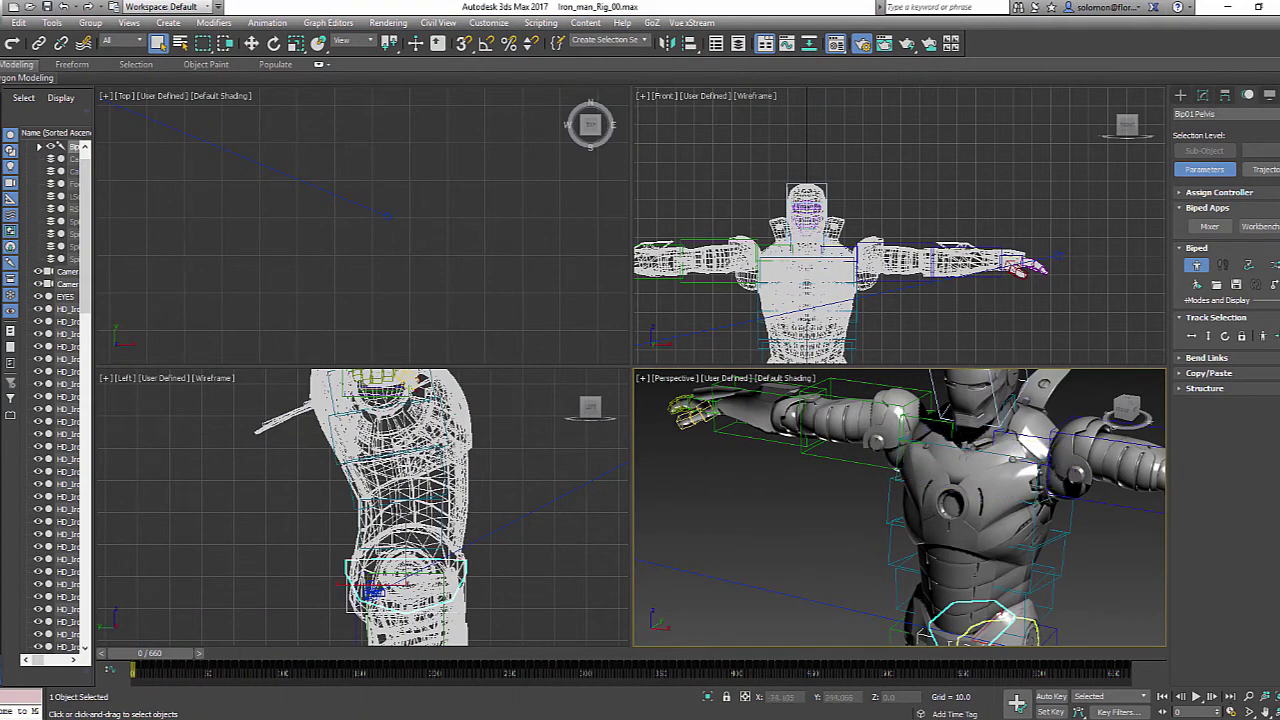
# - Maximize the Perspective viewport and examine the whole Iron Man rig with its biped from head to feet
pyautogui.hotkey('alt', 'w')
pyautogui.keyDown('alt'); pyautogui.moveTo(742, 423); pyautogui.dragTo(733, 403, button='middle'); pyautogui.keyUp('alt')
pyautogui.scroll(-5, 733, 403)
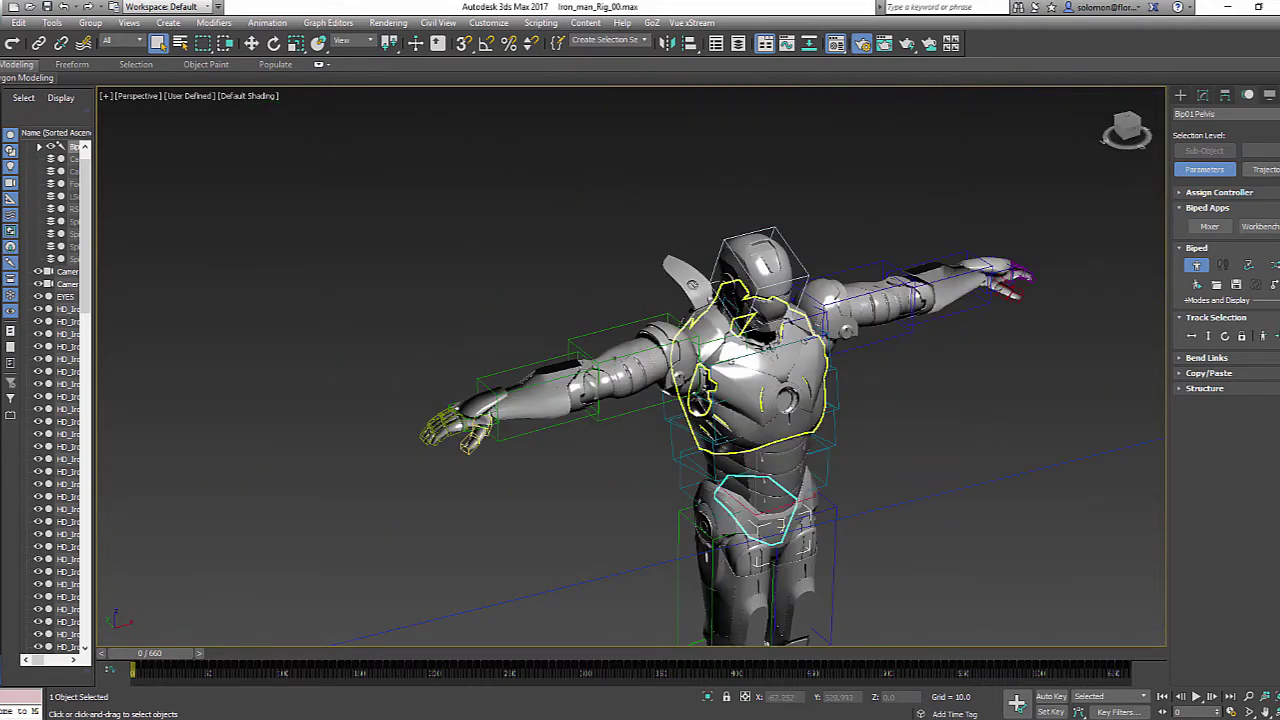
pyautogui.moveTo(736, 554); pyautogui.dragTo(553, 417, button='middle')
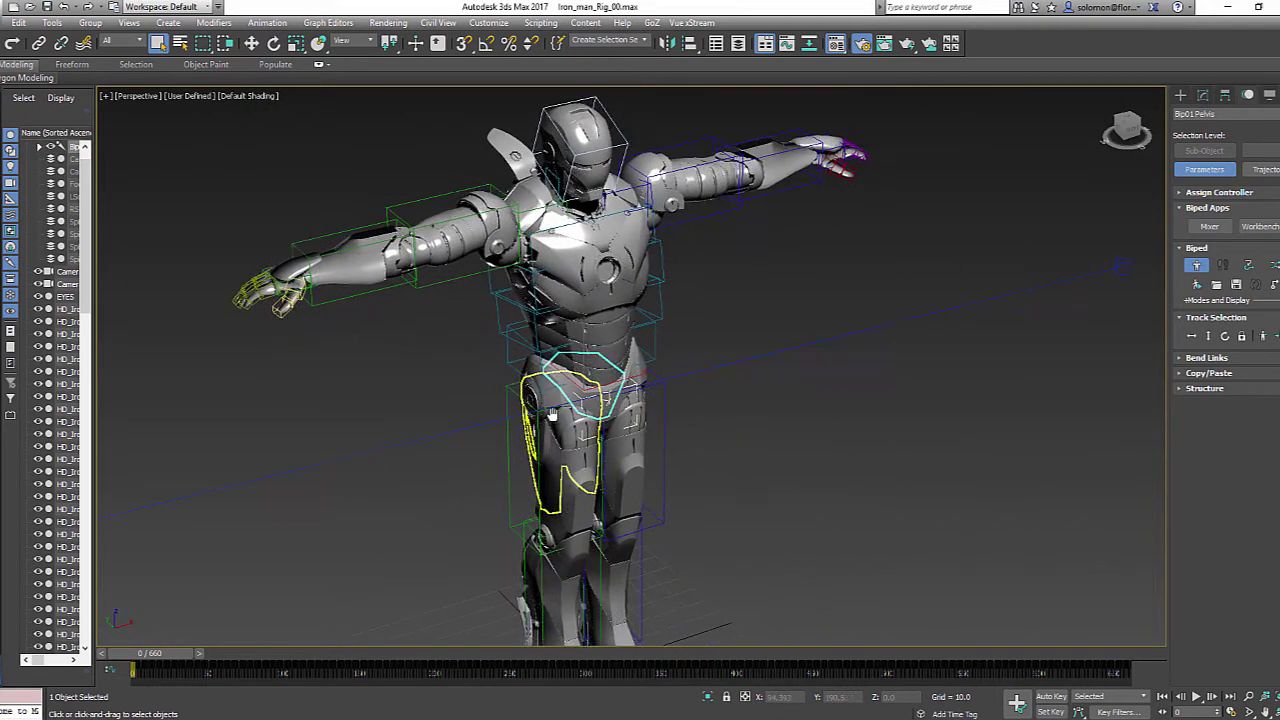
pyautogui.scroll(1, 563, 420)
pyautogui.scroll(-2, 563, 420)
pyautogui.moveTo(652, 470); pyautogui.dragTo(698, 392, button='middle')
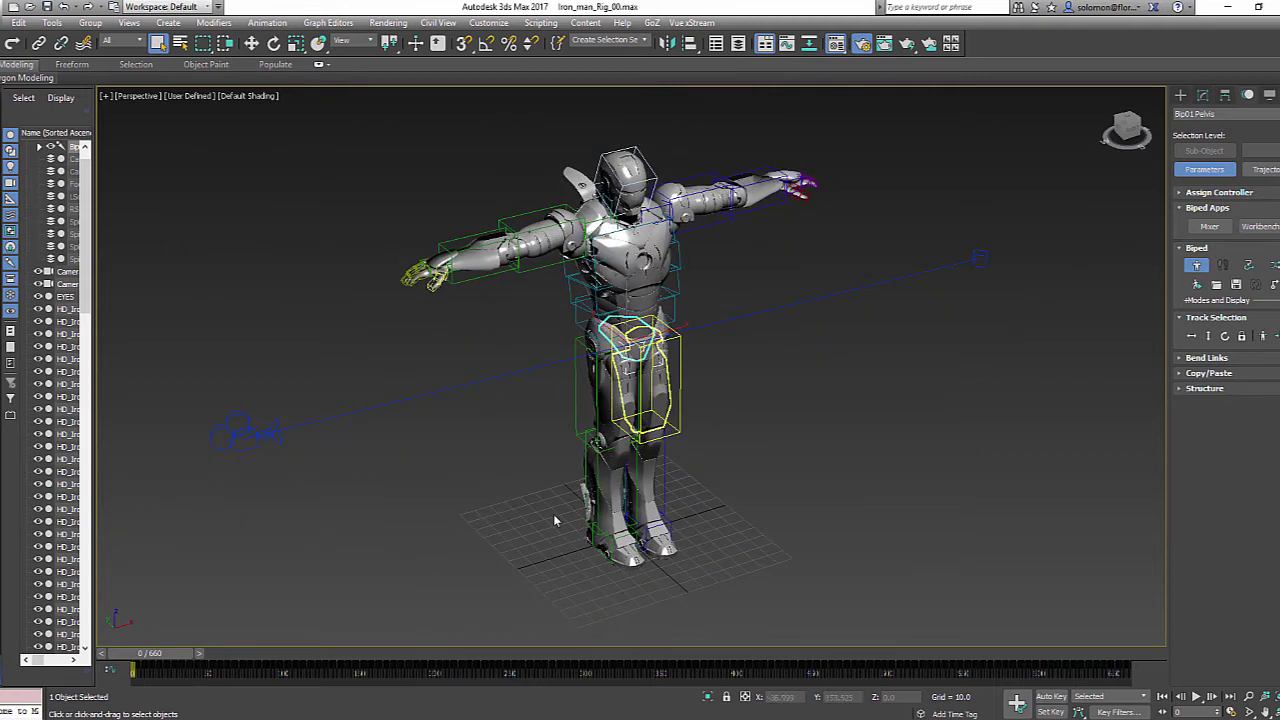
pyautogui.moveTo(553, 514)
pyautogui.mouseDown(button='middle')
pyautogui.moveTo(566, 517)
pyautogui.moveTo(543, 509)
pyautogui.mouseUp(button='middle')
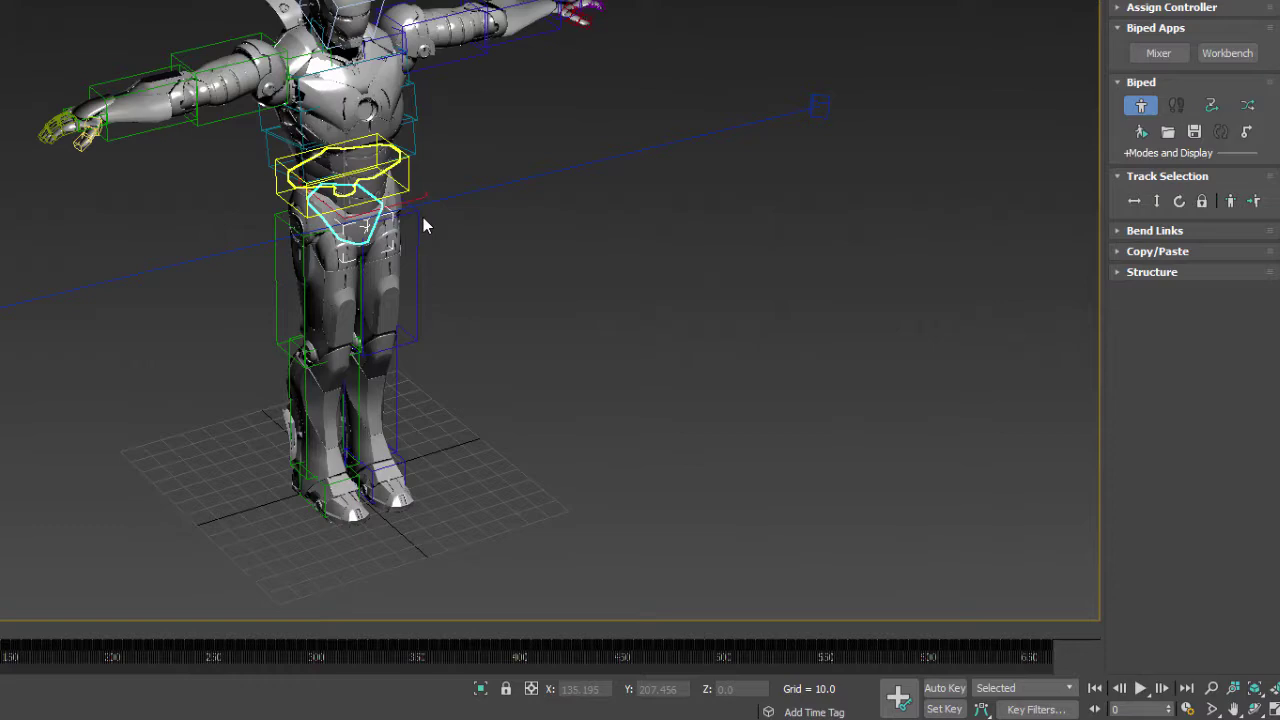
# - Select the left thigh bone of the Iron Man rig's biped
pyautogui.click(395, 228)
pyautogui.scroll(3, 395, 223)
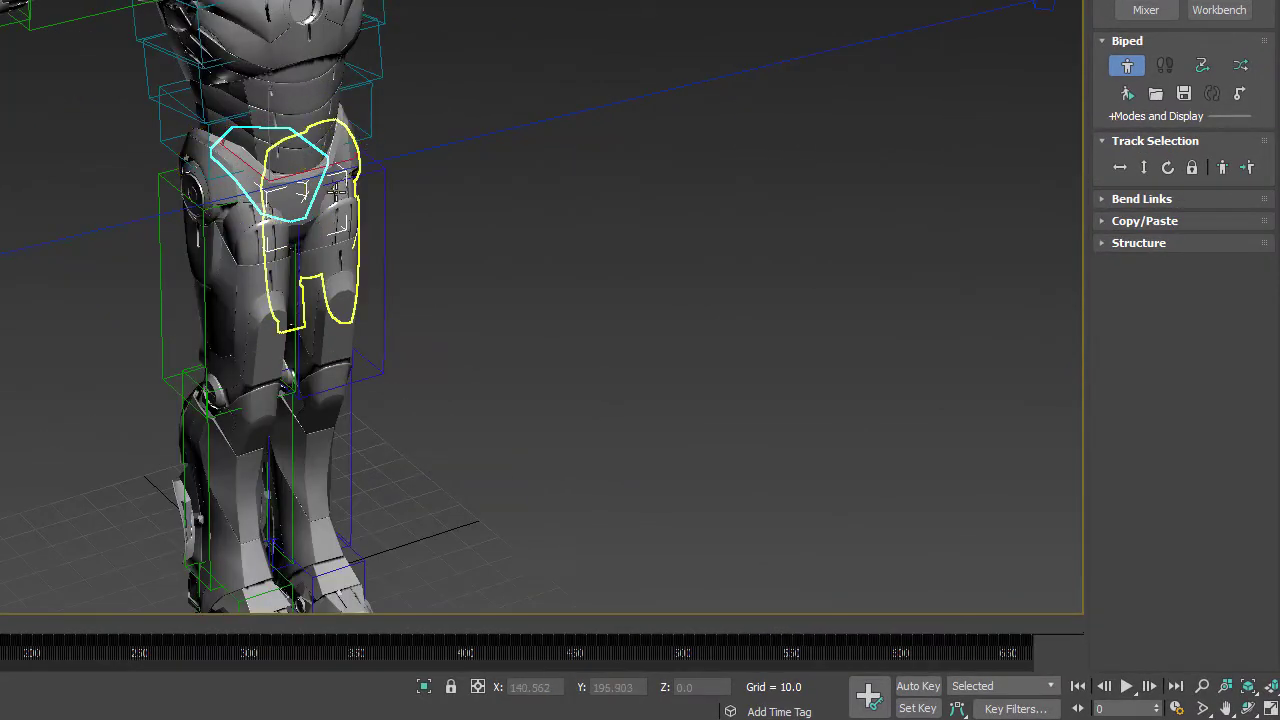
pyautogui.click(374, 315)
pyautogui.click(305, 180)
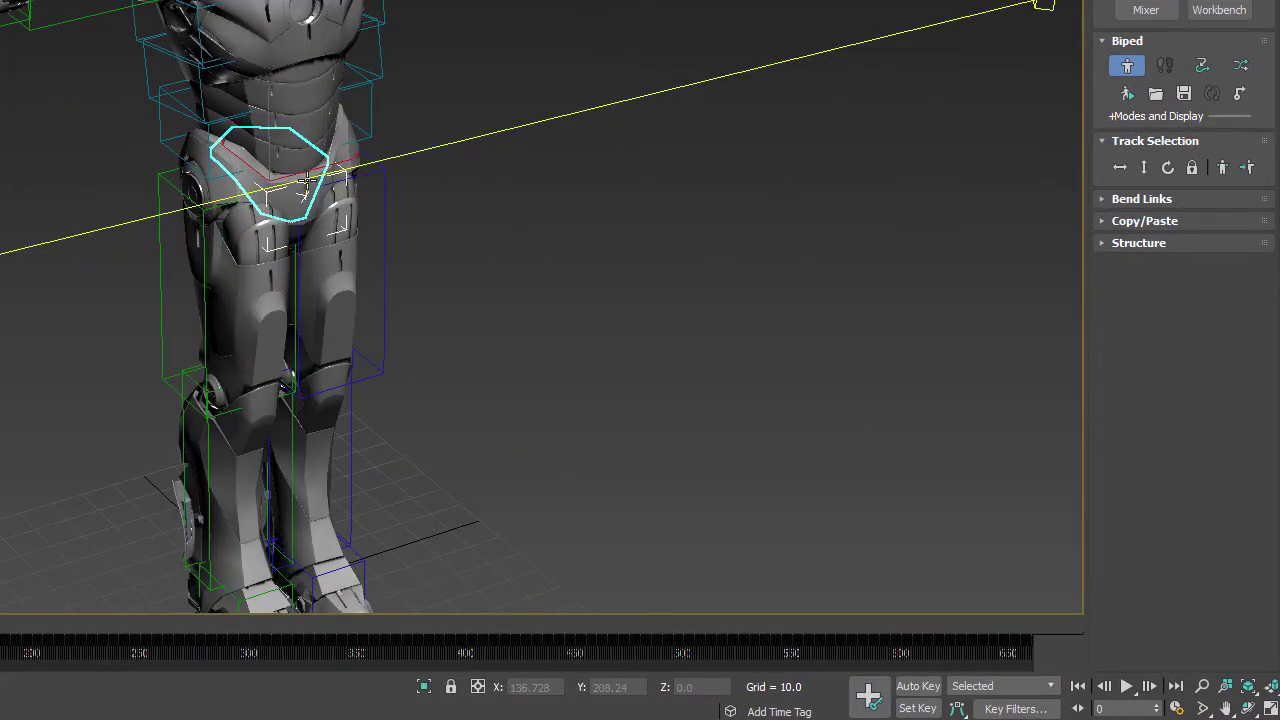
pyautogui.click(380, 197)
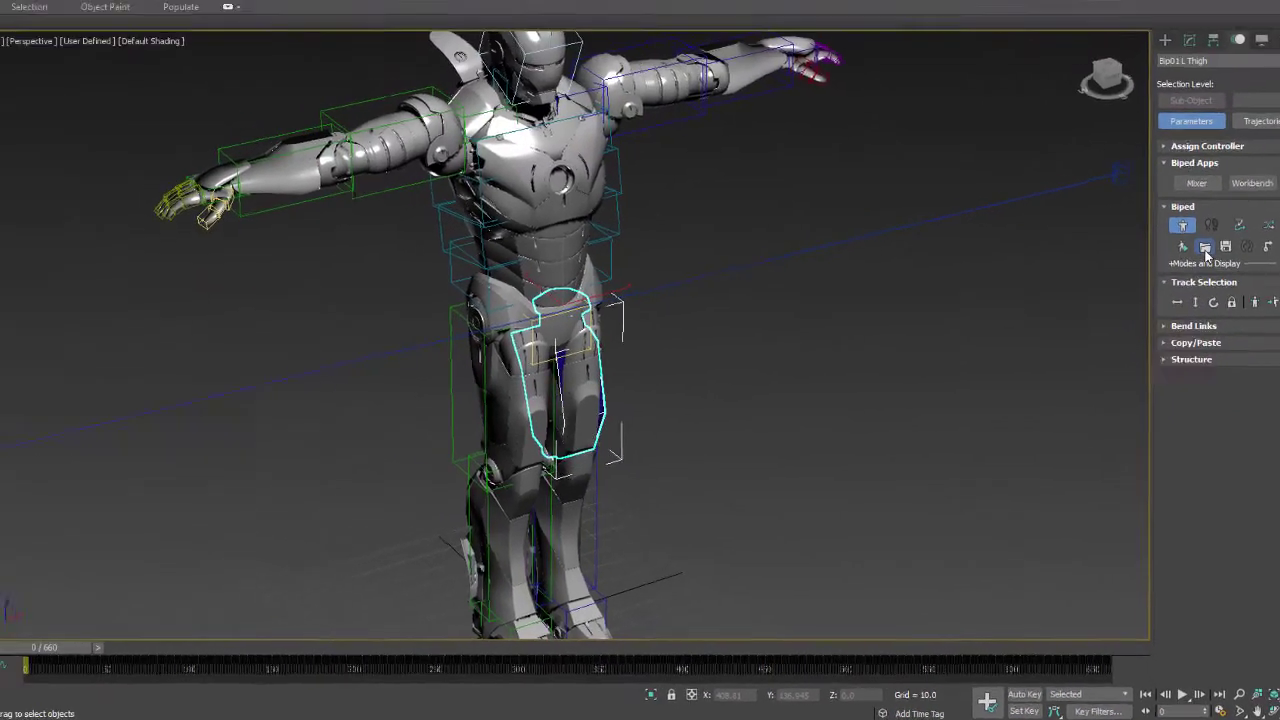
# - Turn off Figure Mode for the Iron Man rig's biped so it can take motion files
pyautogui.click(1206, 252)
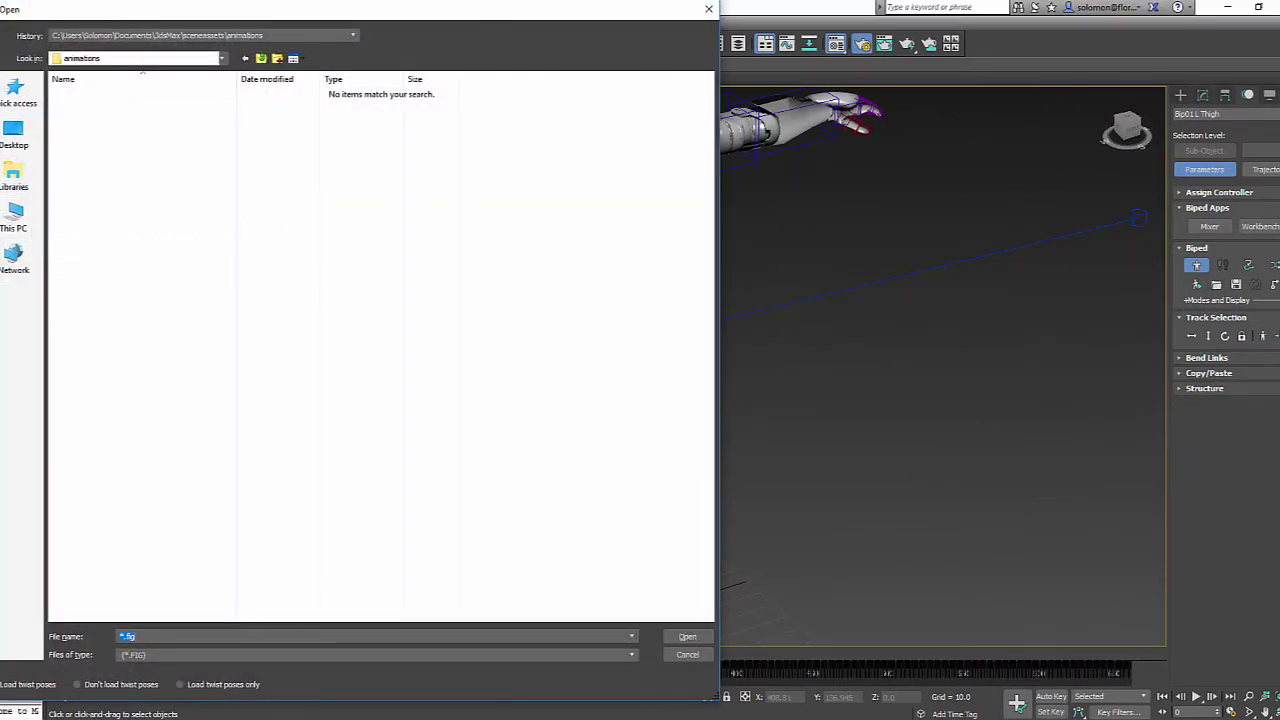
pyautogui.press('Escape')
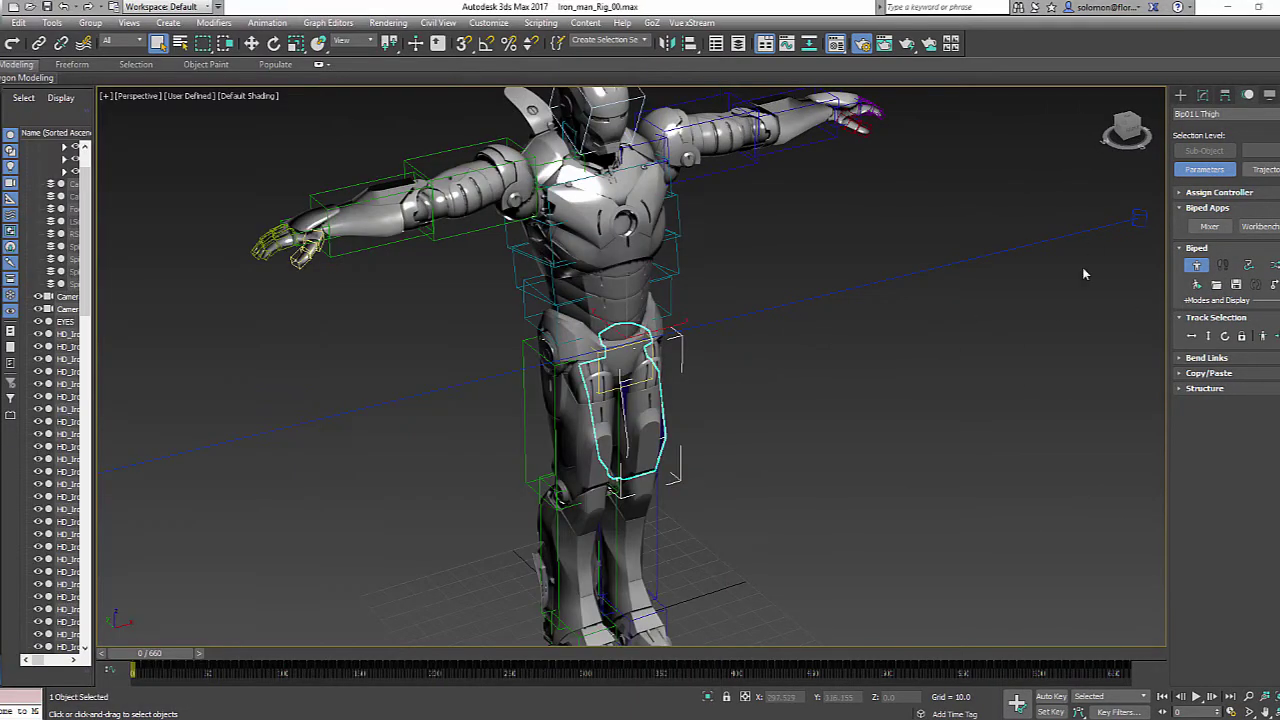
pyautogui.click(1197, 266)
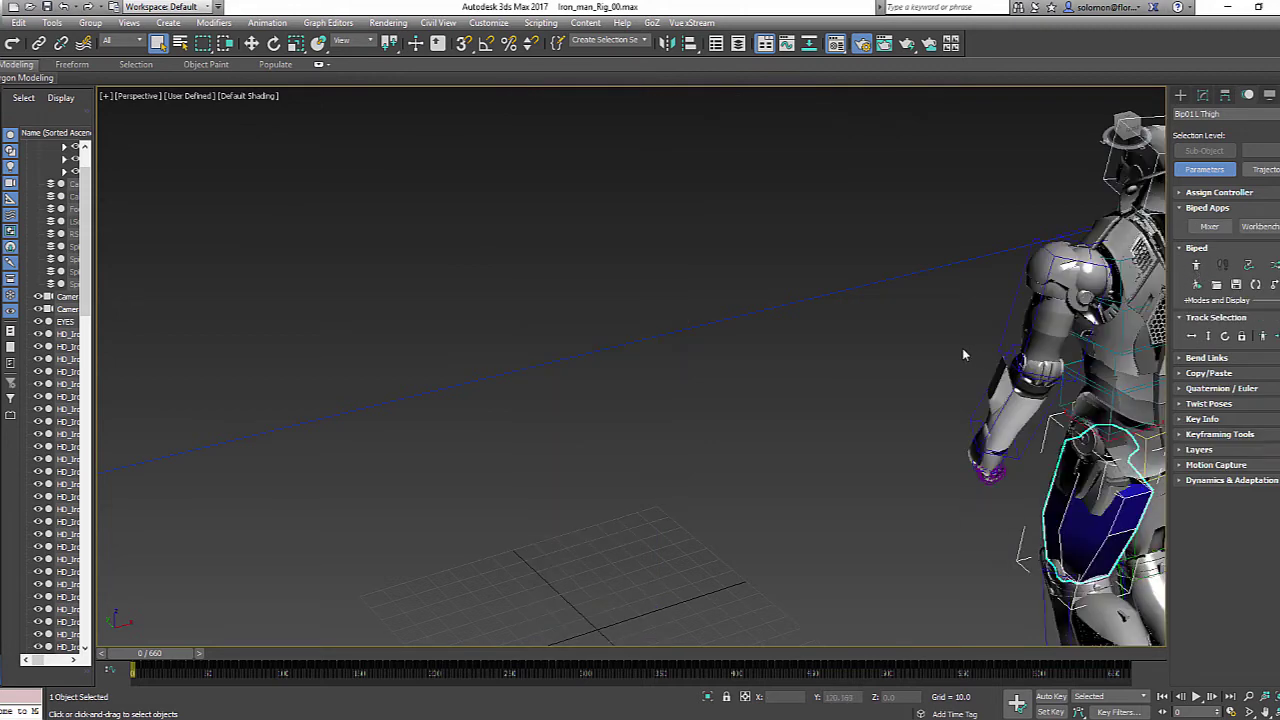
# - Load the Ready_Mode_Tutorial_A BIP file from the Mocap folder onto the Iron Man rig's biped
pyautogui.keyDown('alt'); pyautogui.moveTo(963, 354); pyautogui.dragTo(706, 317, button='middle'); pyautogui.keyUp('alt')
pyautogui.scroll(-5, 706, 317)
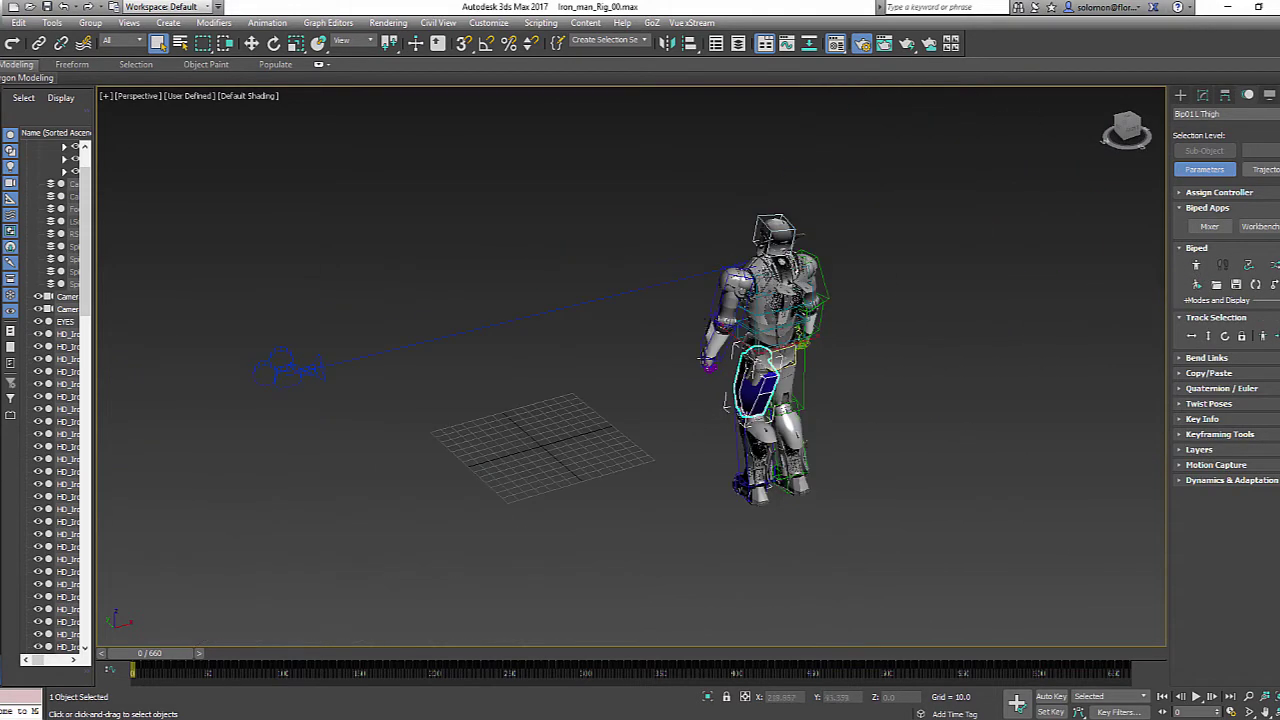
pyautogui.scroll(3, 707, 362)
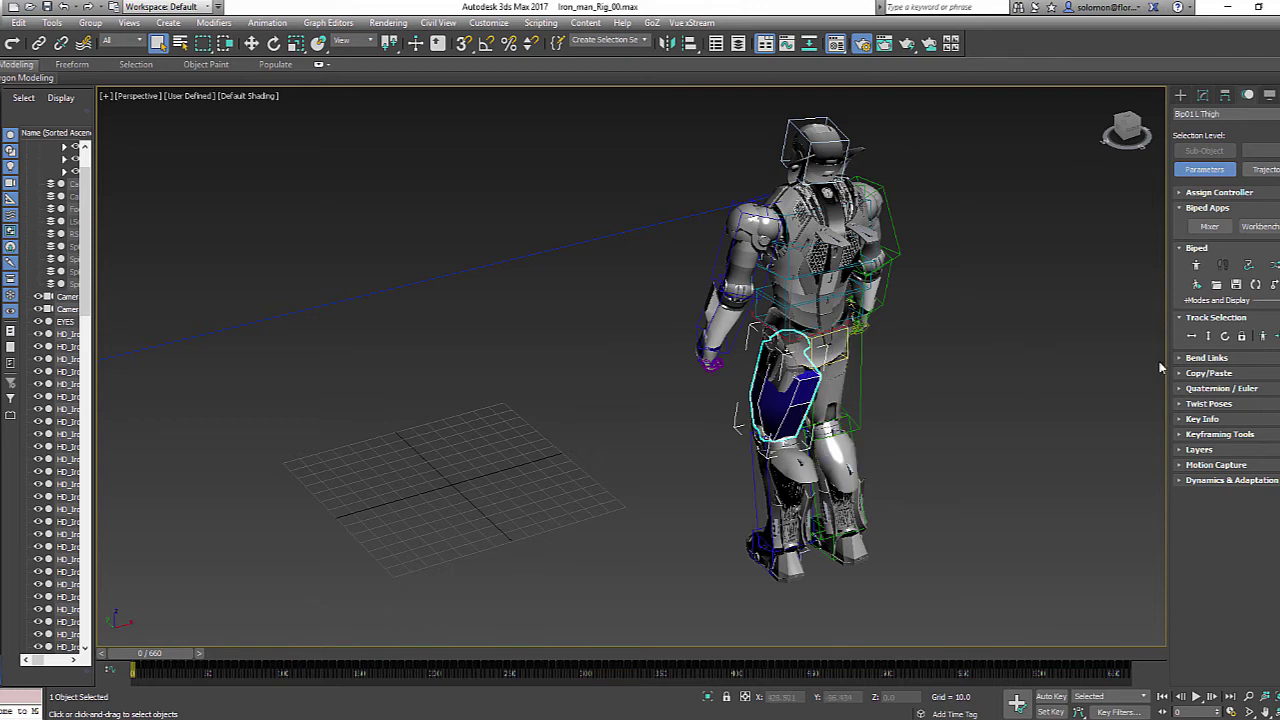
pyautogui.click(1217, 286)
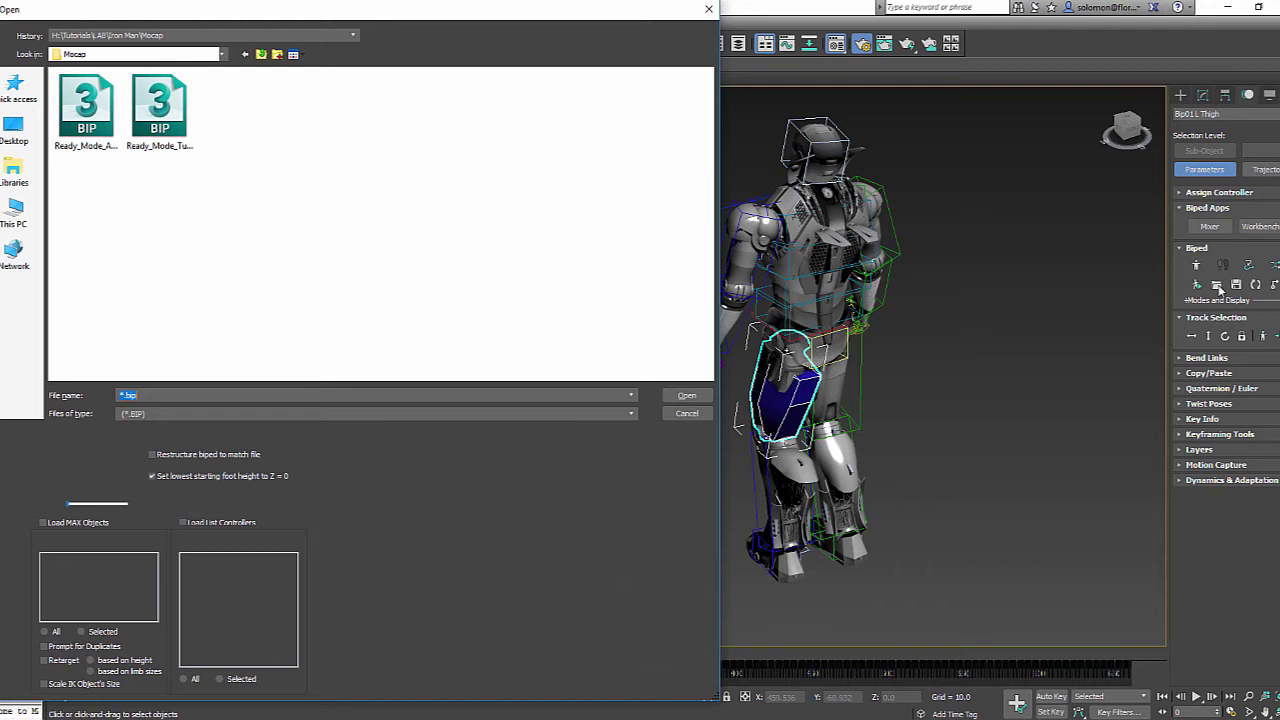
pyautogui.click(194, 162)
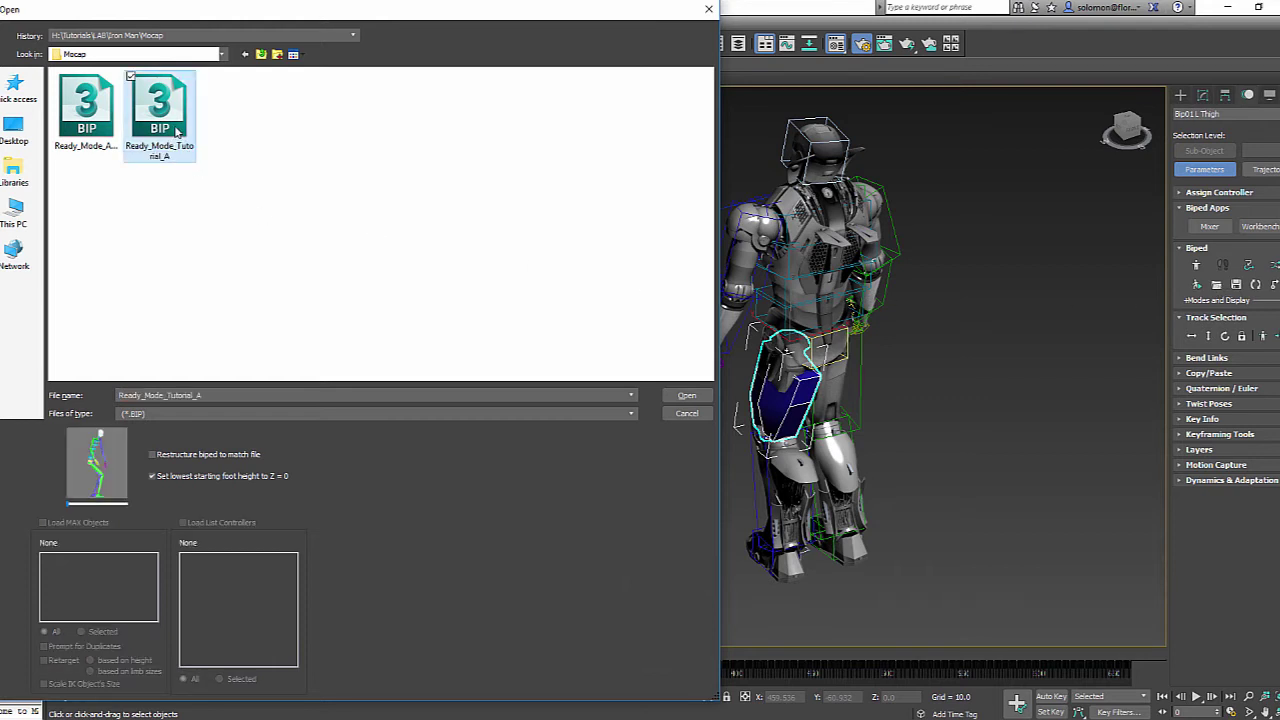
pyautogui.click(688, 396)
pyautogui.click(687, 397)
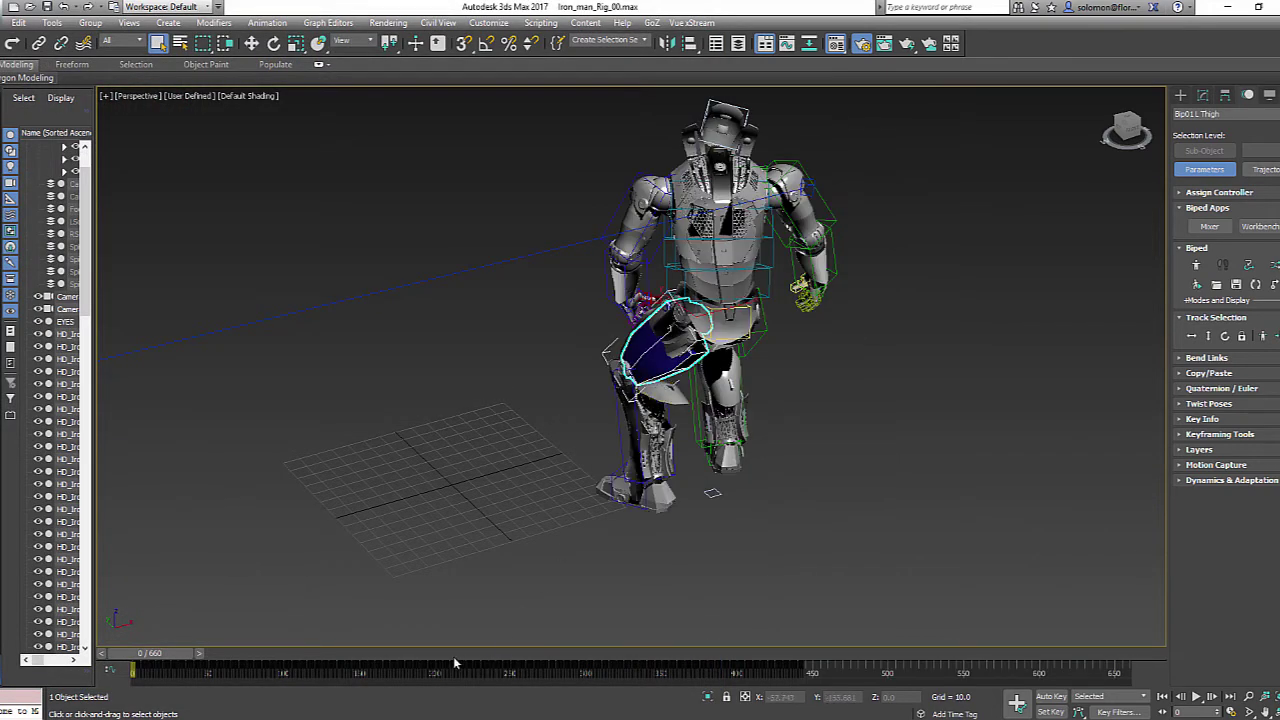
# - Scrub the Iron Man rig's animation to frame 216 and check its pose from the front
pyautogui.moveTo(181, 655); pyautogui.dragTo(552, 656)
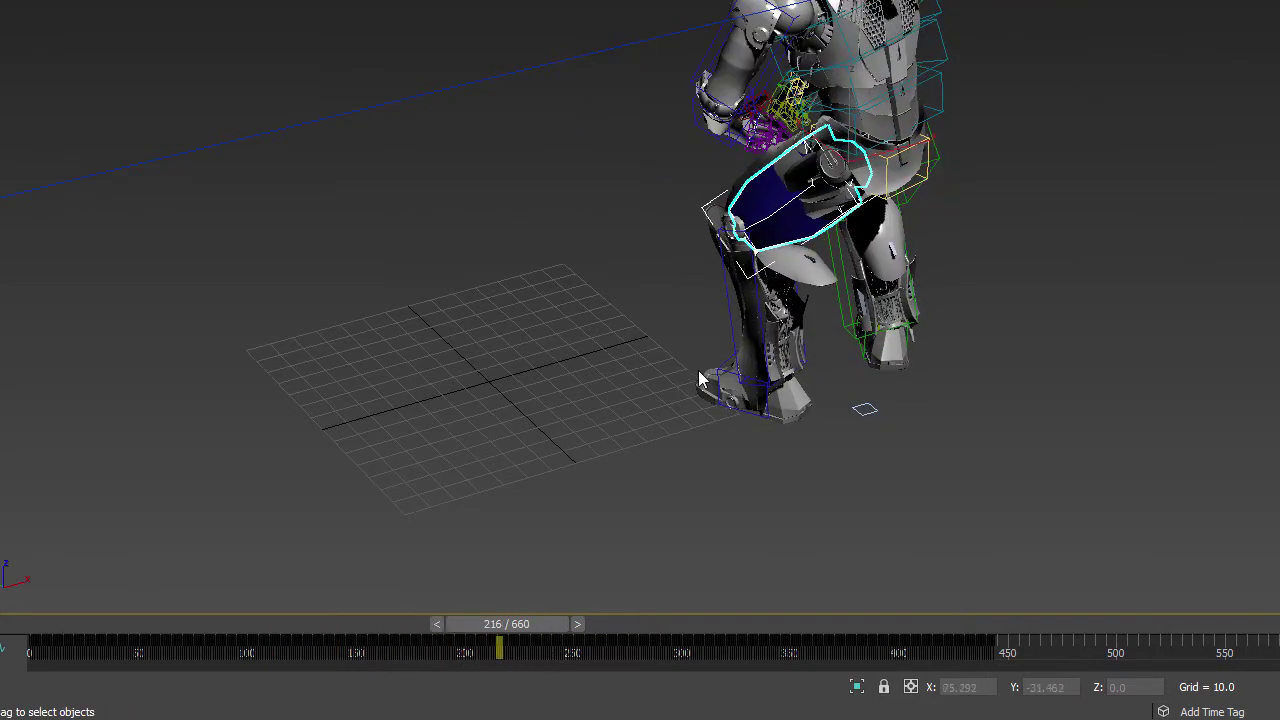
pyautogui.keyDown('alt'); pyautogui.moveTo(700, 379); pyautogui.dragTo(894, 329, button='middle'); pyautogui.keyUp('alt')
pyautogui.scroll(2, 894, 329)
pyautogui.scroll(-2, 689, 495)
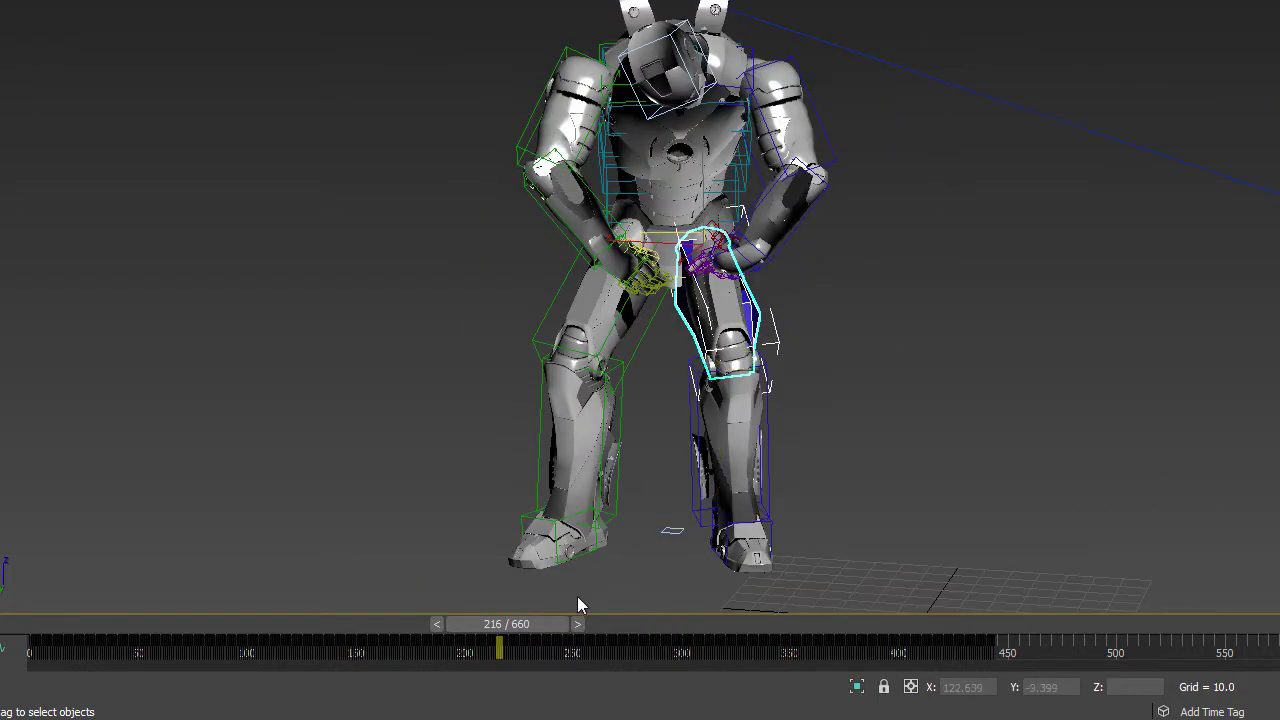
# - Scrub to frame 397 and inspect the Iron Man's legs, hands and full figure from several angles
pyautogui.moveTo(533, 630); pyautogui.dragTo(945, 640)
pyautogui.keyDown('alt'); pyautogui.moveTo(829, 485); pyautogui.dragTo(895, 492, button='middle'); pyautogui.keyUp('alt')
pyautogui.scroll(2, 895, 492)
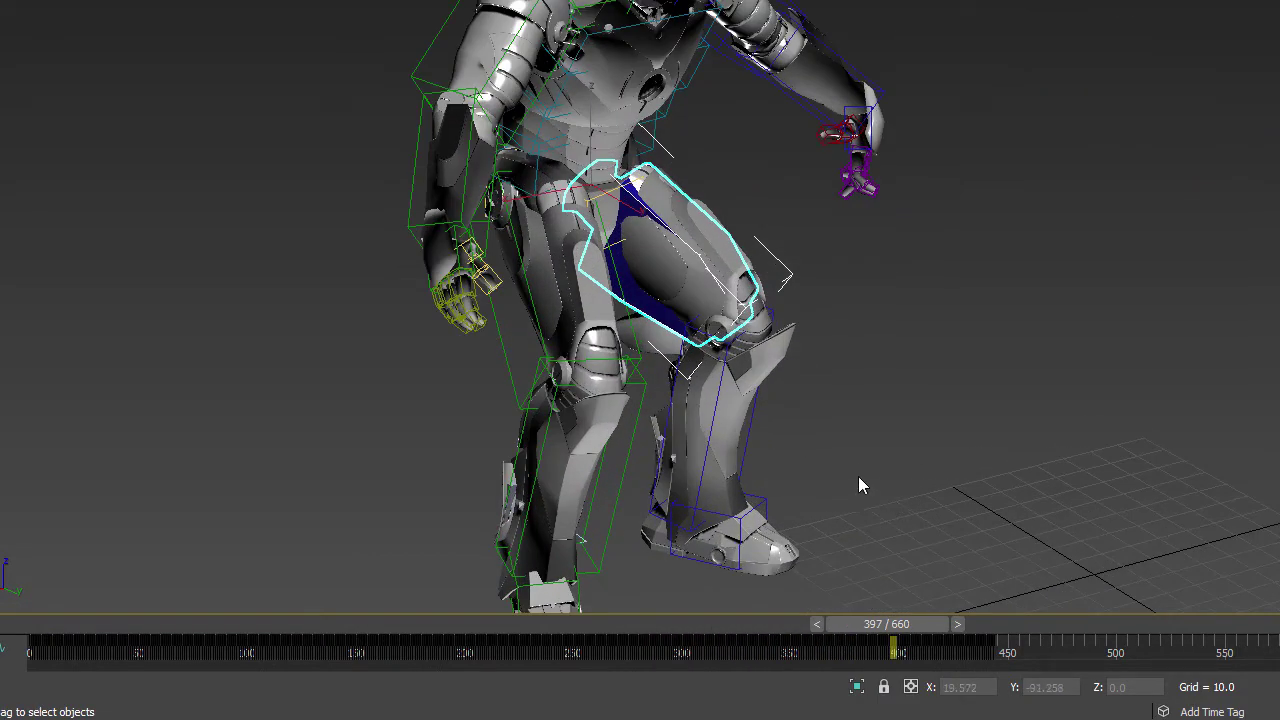
pyautogui.moveTo(850, 424); pyautogui.dragTo(832, 356, button='middle')
pyautogui.scroll(3, 885, 182)
pyautogui.keyDown('alt'); pyautogui.moveTo(885, 182); pyautogui.dragTo(864, 106, button='middle'); pyautogui.keyUp('alt')
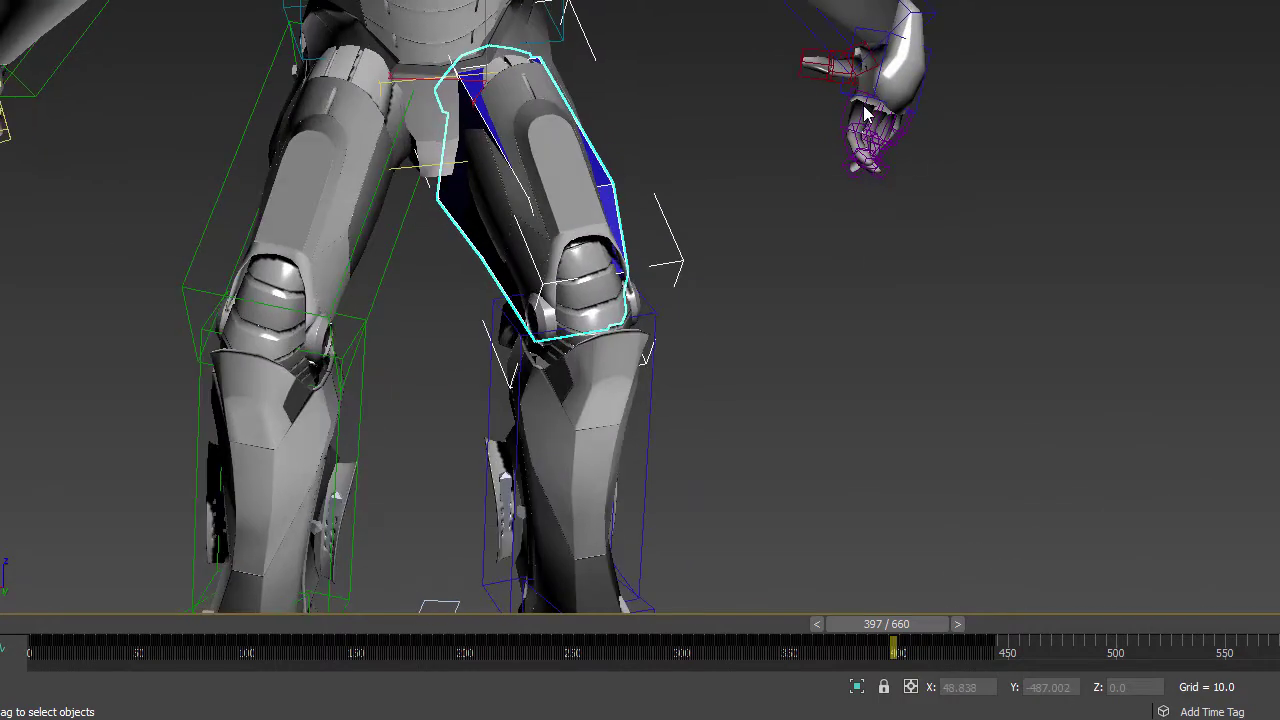
pyautogui.scroll(3, 866, 115)
pyautogui.scroll(2, 860, 180)
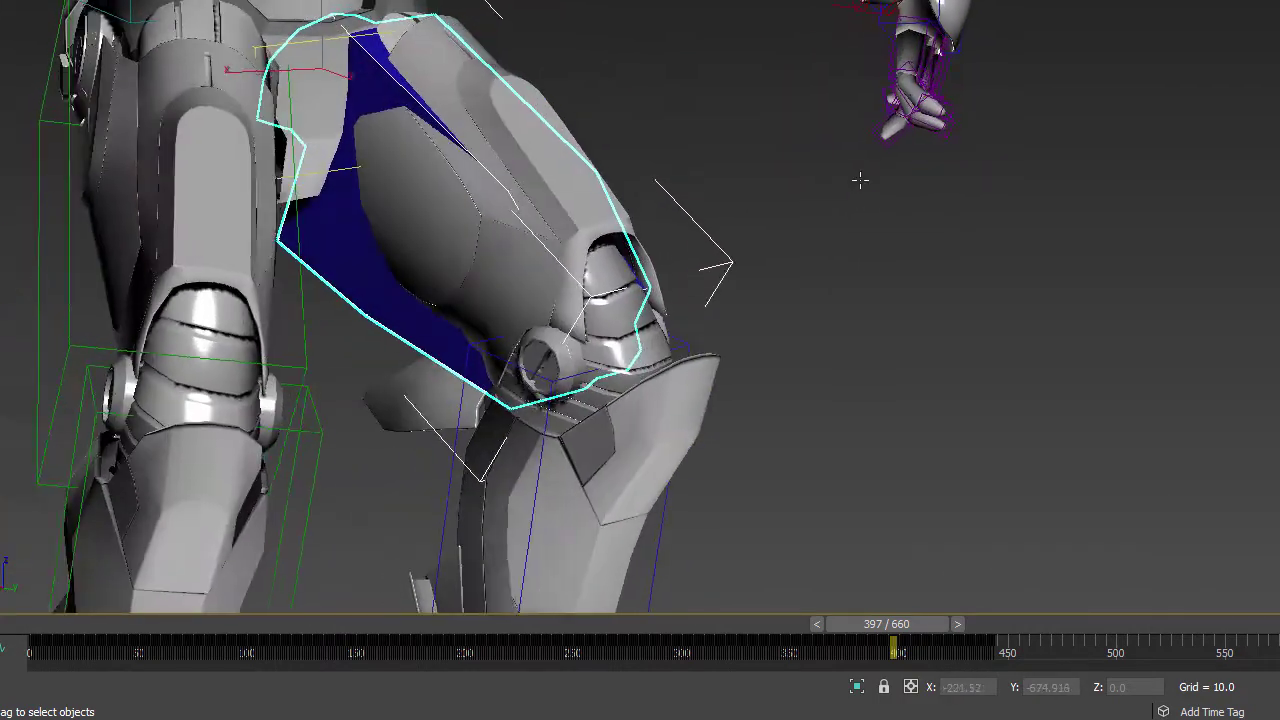
pyautogui.scroll(-2, 860, 180)
pyautogui.scroll(-2, 836, 42)
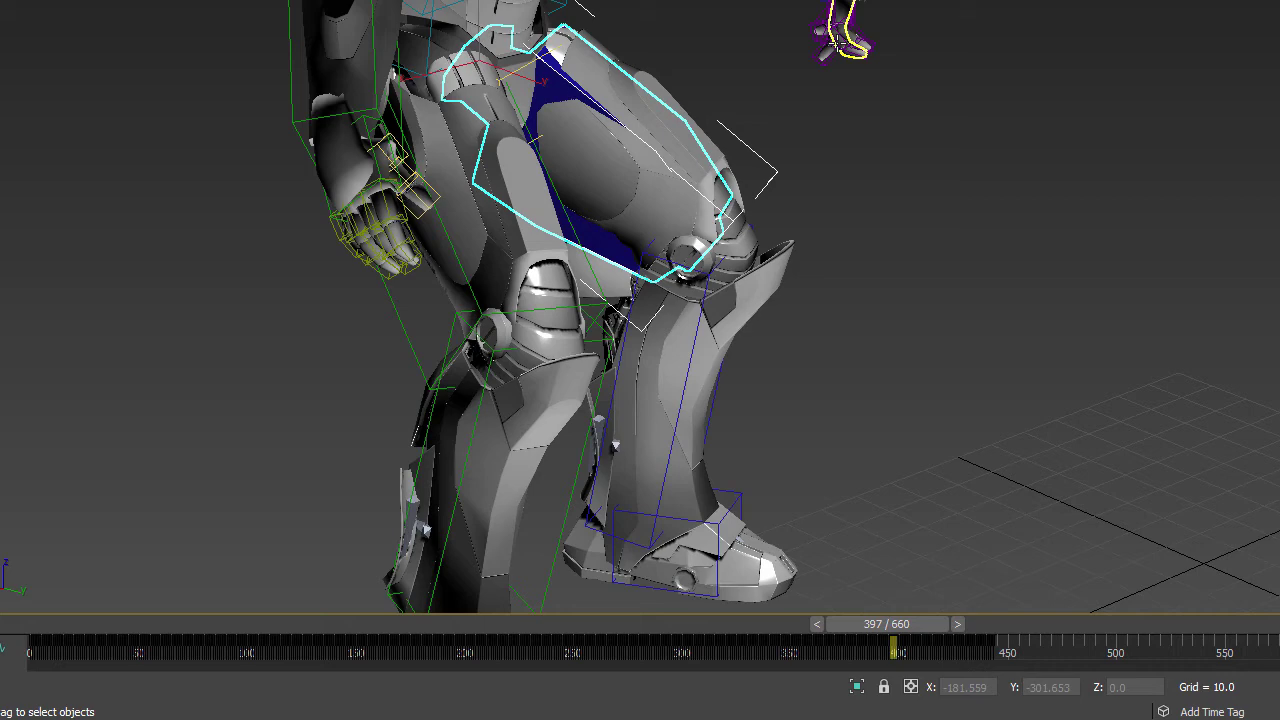
pyautogui.scroll(-2, 839, 246)
pyautogui.scroll(-1, 831, 326)
pyautogui.scroll(-1, 778, 326)
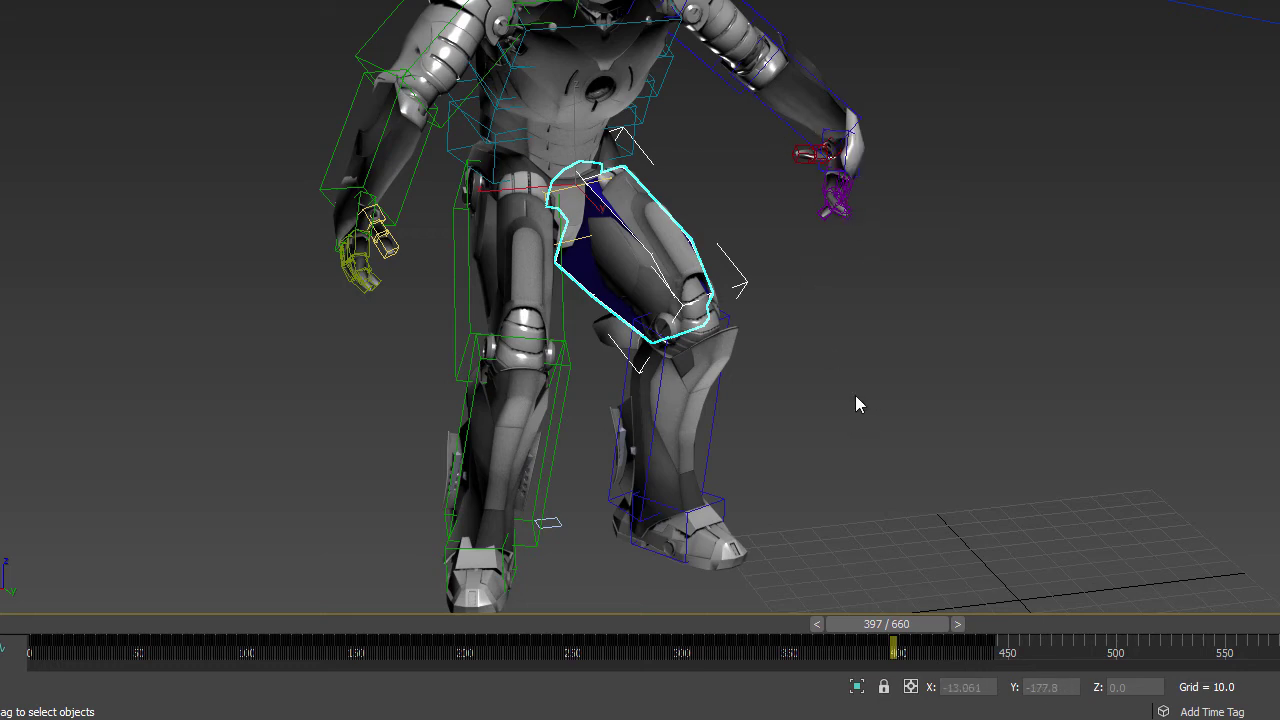
pyautogui.moveTo(851, 340)
pyautogui.keyDown('alt'); pyautogui.mouseDown(button='middle')
pyautogui.moveTo(873, 336)
pyautogui.moveTo(849, 334)
pyautogui.mouseUp(button='middle'); pyautogui.keyUp('alt')
pyautogui.scroll(-3, 830, 335)
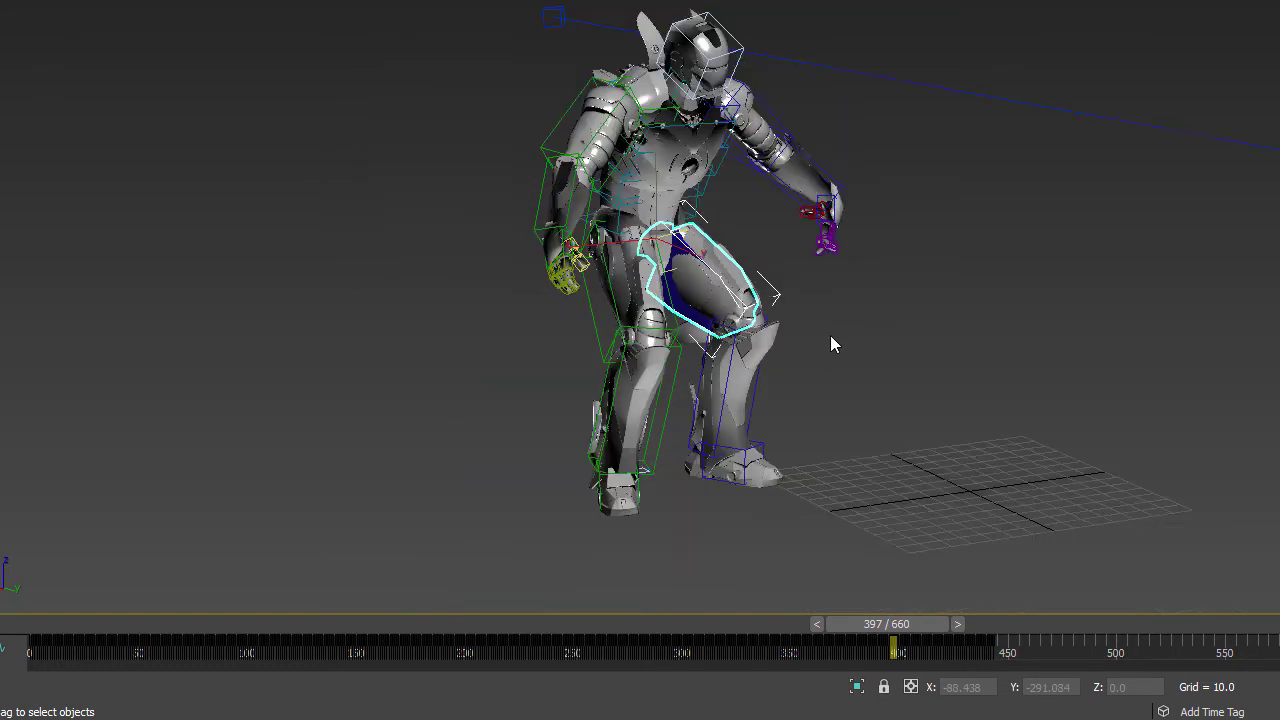
# - Compare the Iron Man's pose with the source take in Axis Neuron by scrubbing and orbiting the figure, and return to 3ds Max
pyautogui.scroll(3, 830, 335)
pyautogui.scroll(-2, 833, 343)
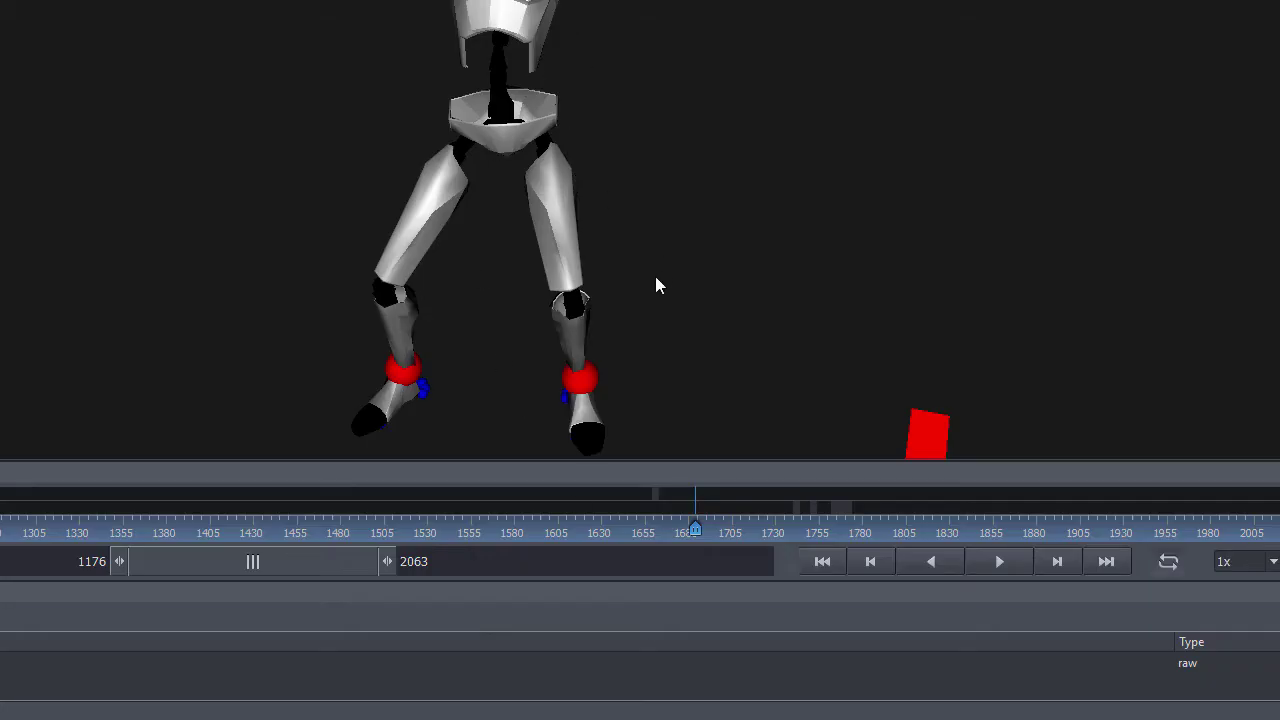
pyautogui.moveTo(660, 518); pyautogui.dragTo(465, 520)
pyautogui.moveTo(488, 223); pyautogui.dragTo(804, 197)
pyautogui.moveTo(570, 716)
pyautogui.click(547, 690)
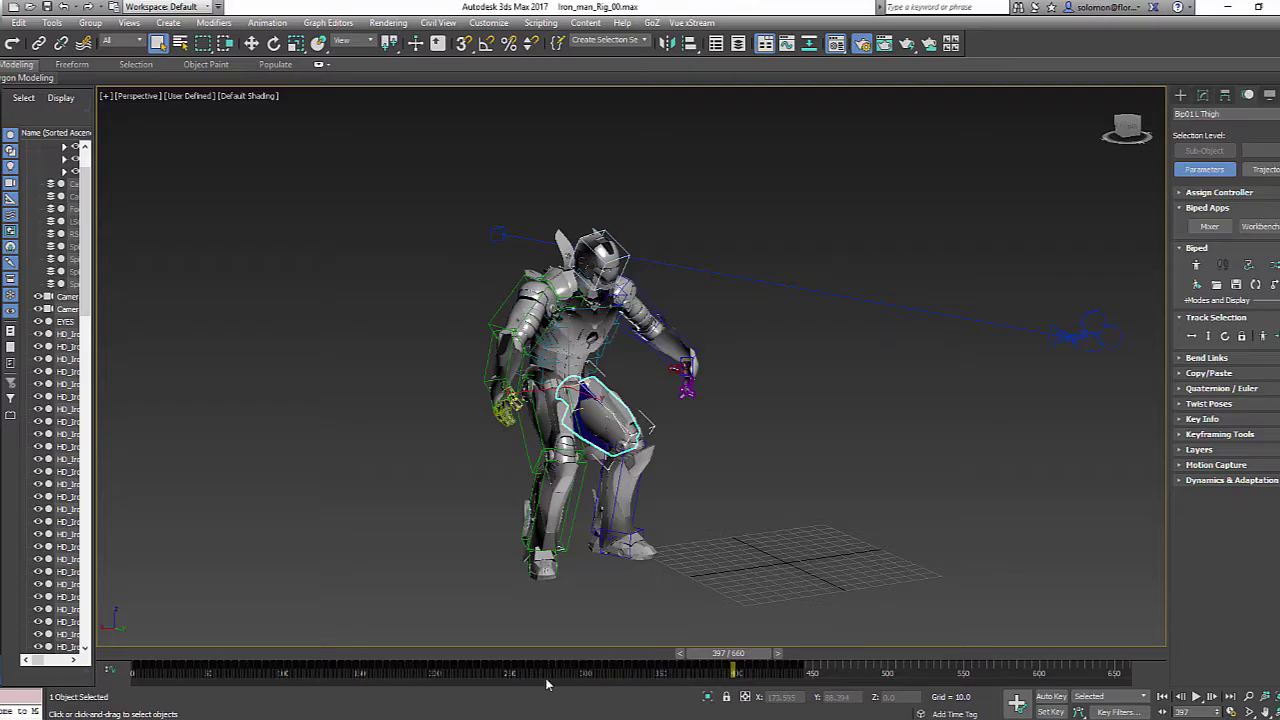
# - Frame the Iron Man closely in the perspective viewport and move the OctaneRender Viewport window aside so the rig can be seen
pyautogui.keyDown('alt'); pyautogui.moveTo(486, 428); pyautogui.dragTo(546, 452, button='middle'); pyautogui.keyUp('alt')
pyautogui.scroll(2, 535, 428)
pyautogui.scroll(2, 519, 435)
pyautogui.scroll(-1, 546, 452)
pyautogui.moveTo(648, 459); pyautogui.dragTo(615, 431, button='middle')
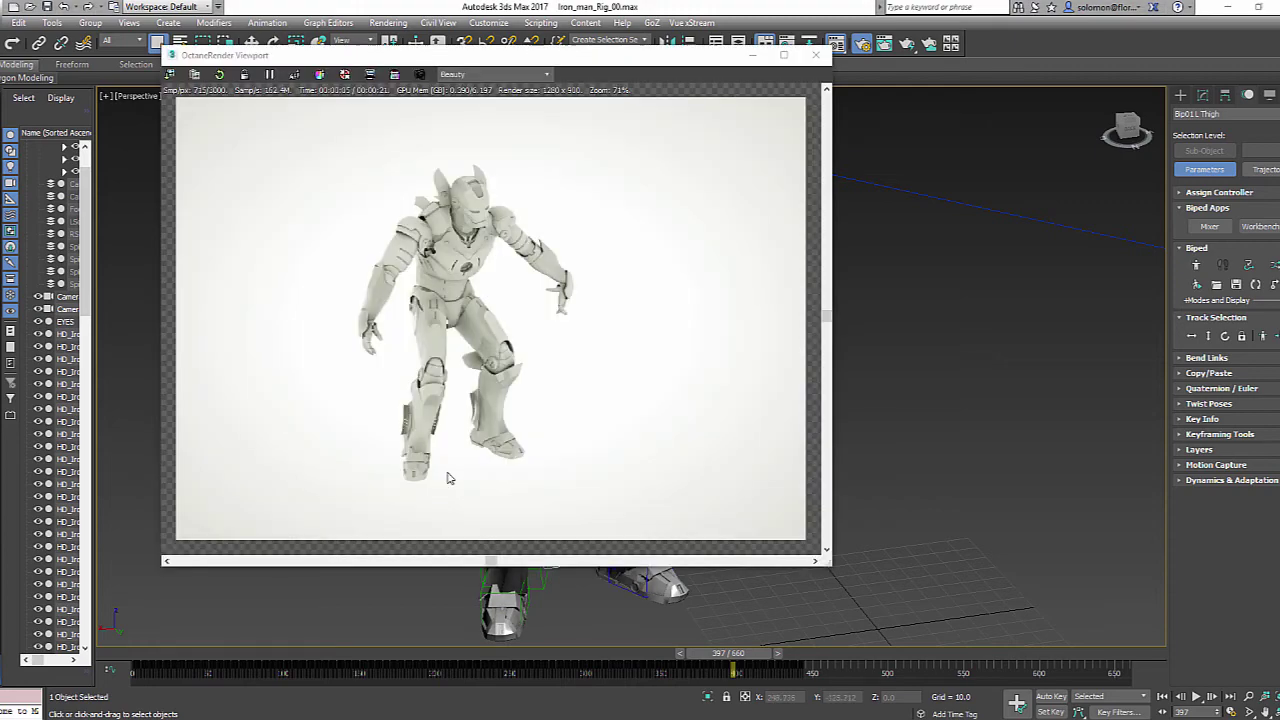
pyautogui.moveTo(479, 56); pyautogui.dragTo(360, 61)
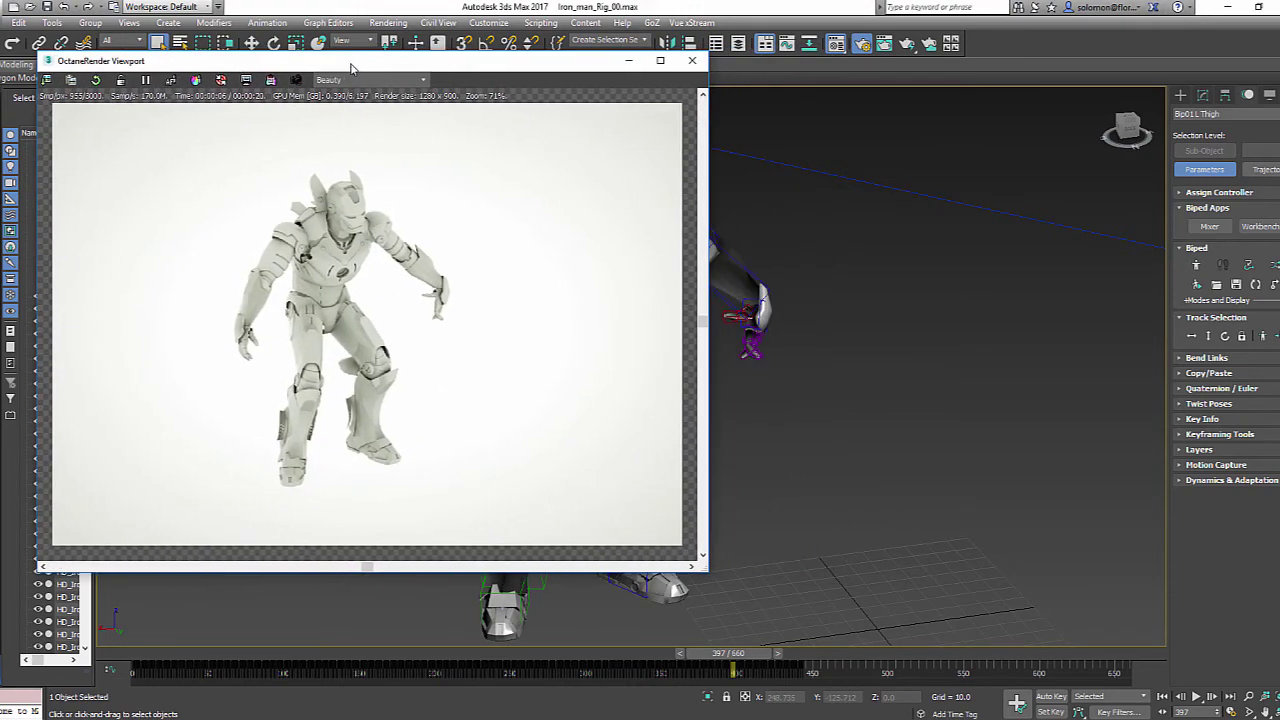
# - Enlarge the live Octane render window, check the Iron Man's torso and legs in it, and scrub back to frame 345
pyautogui.moveTo(863, 529); pyautogui.dragTo(995, 542, button='middle')
pyautogui.scroll(3, 860, 497)
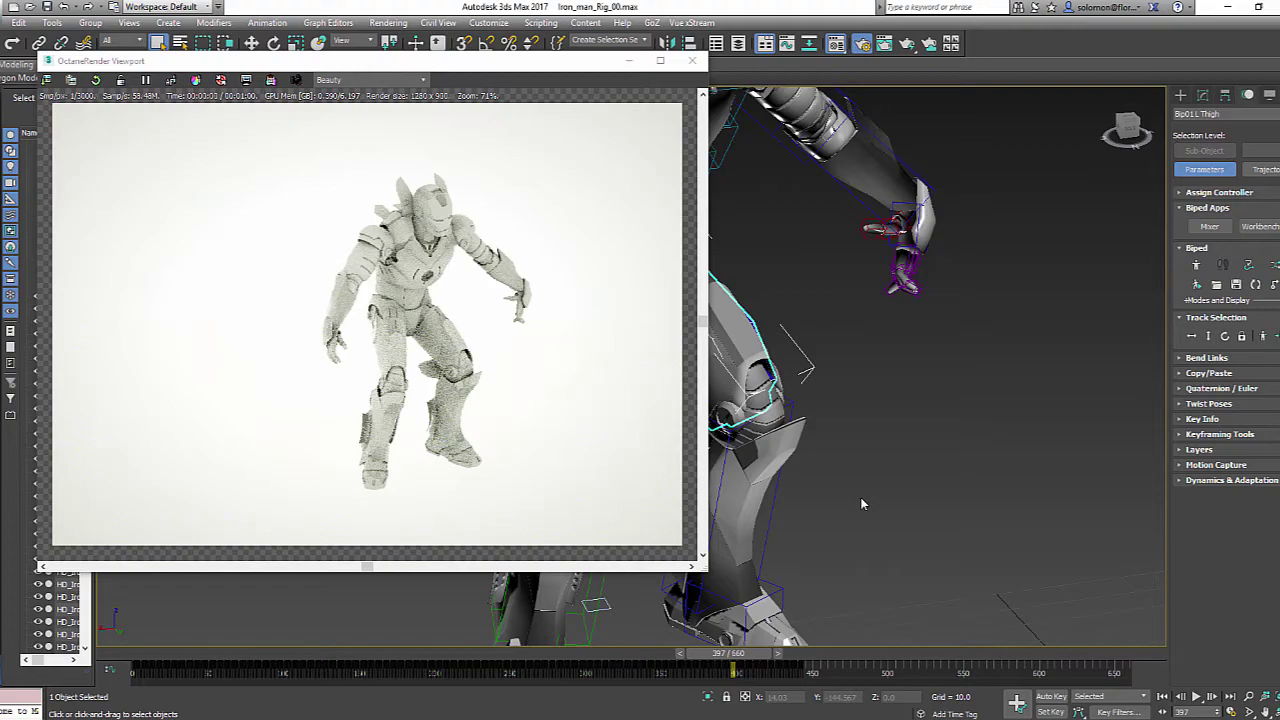
pyautogui.moveTo(816, 435); pyautogui.dragTo(939, 509, button='middle')
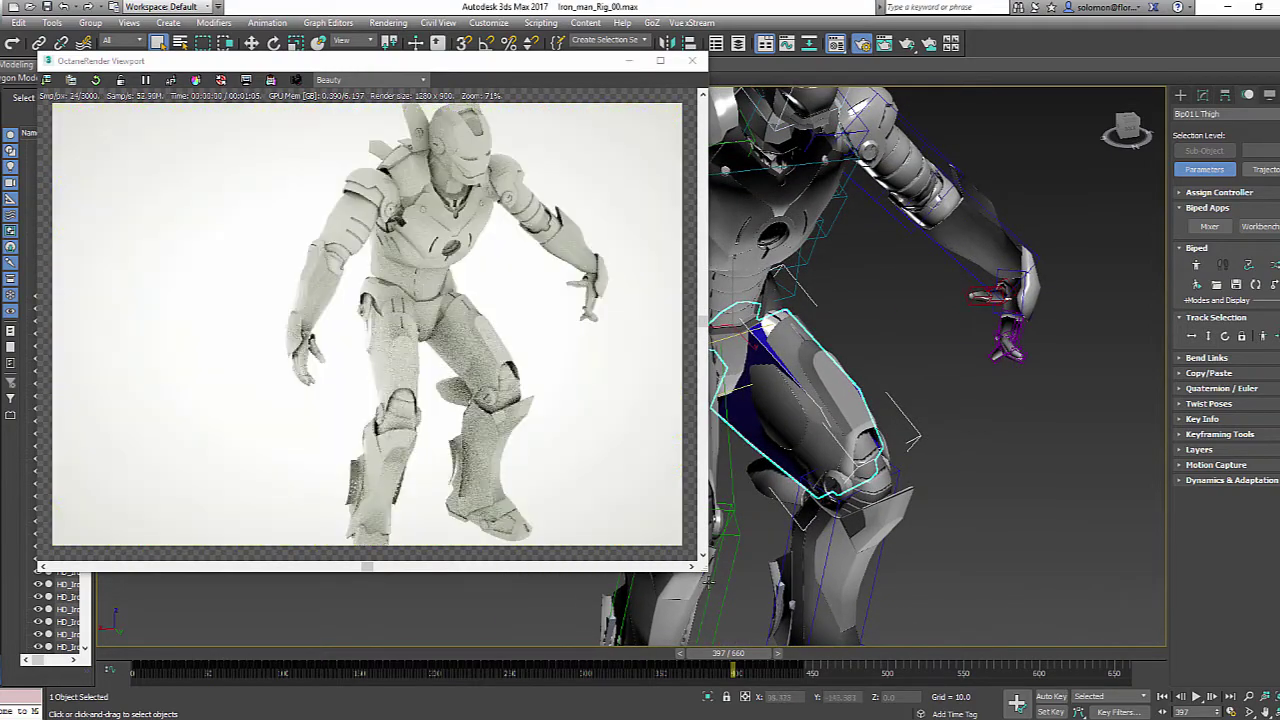
pyautogui.moveTo(704, 569); pyautogui.dragTo(737, 667)
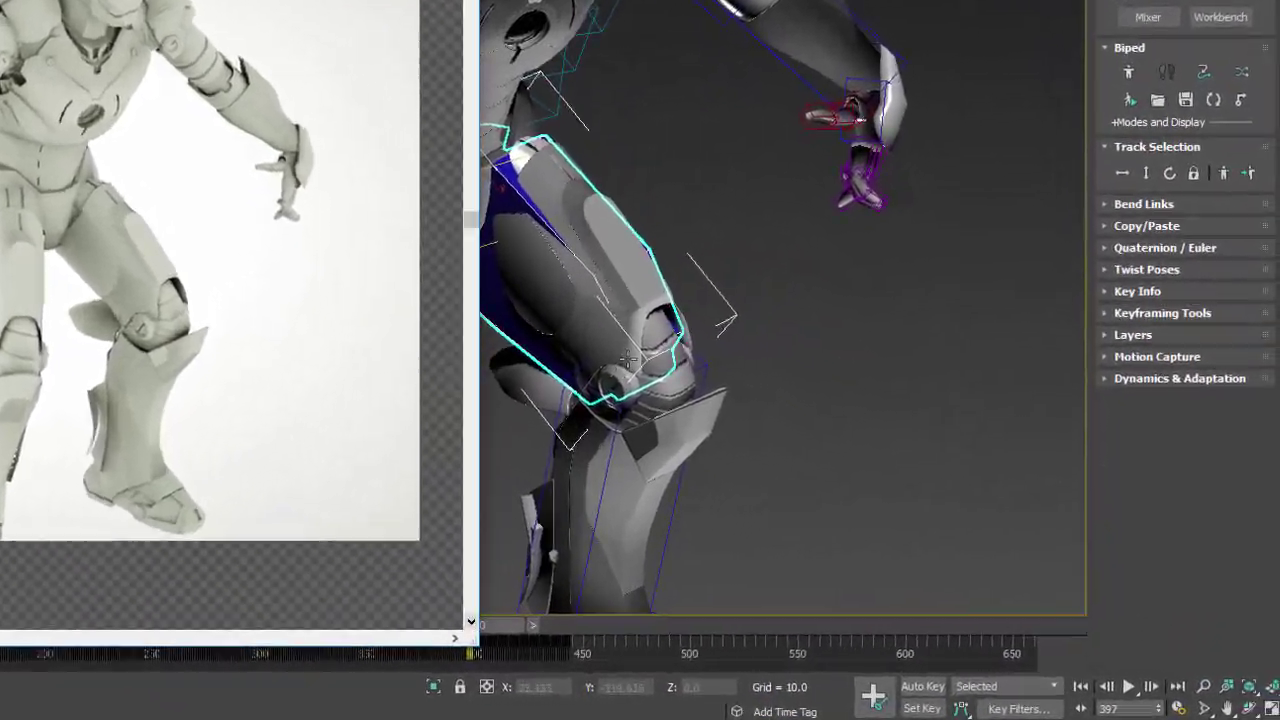
pyautogui.moveTo(846, 467); pyautogui.dragTo(871, 521, button='middle')
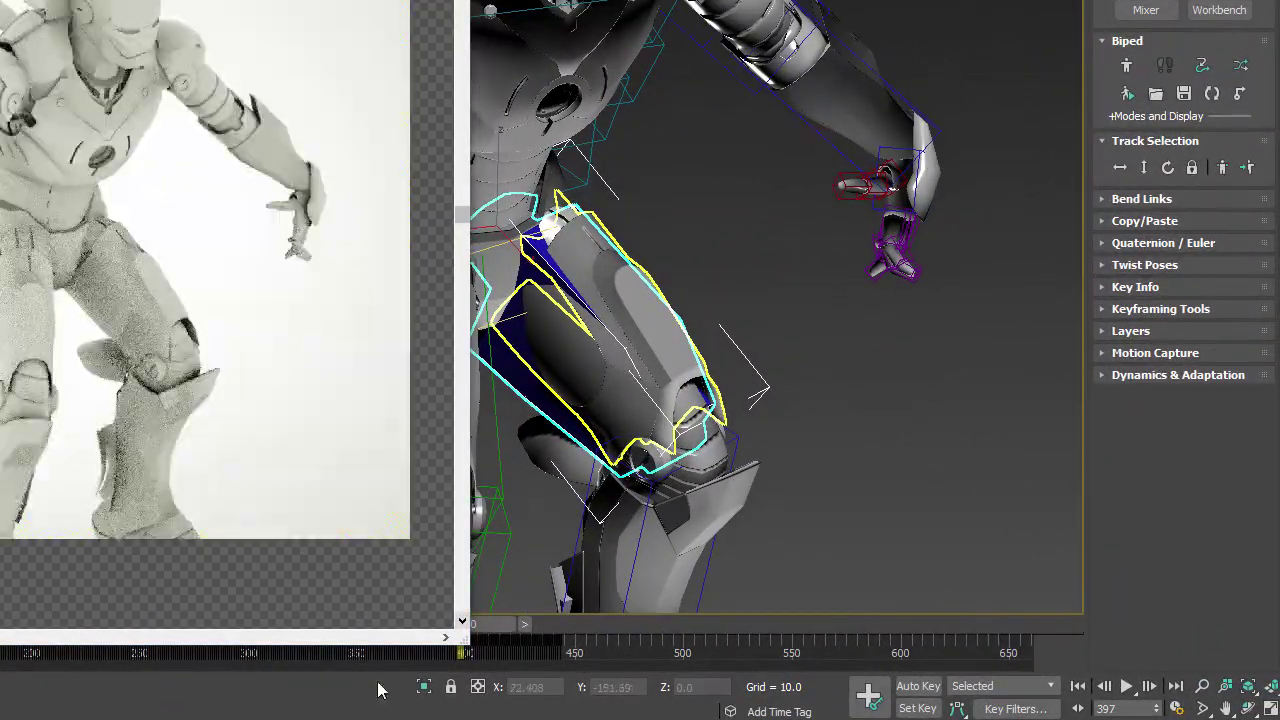
pyautogui.moveTo(534, 634); pyautogui.dragTo(379, 623)
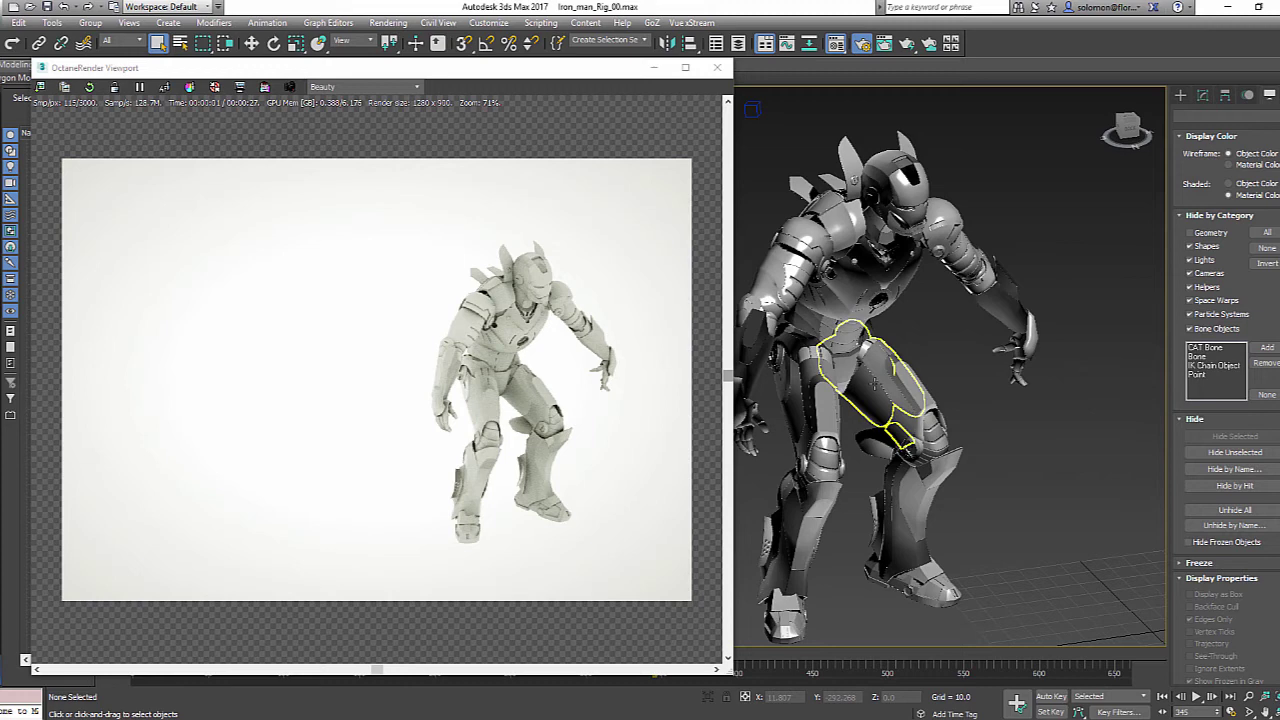
# - Review the Octane object properties of the Iron Man's left shoulder armour, including the Movable proxy setting, and close them
pyautogui.rightClick(872, 381)
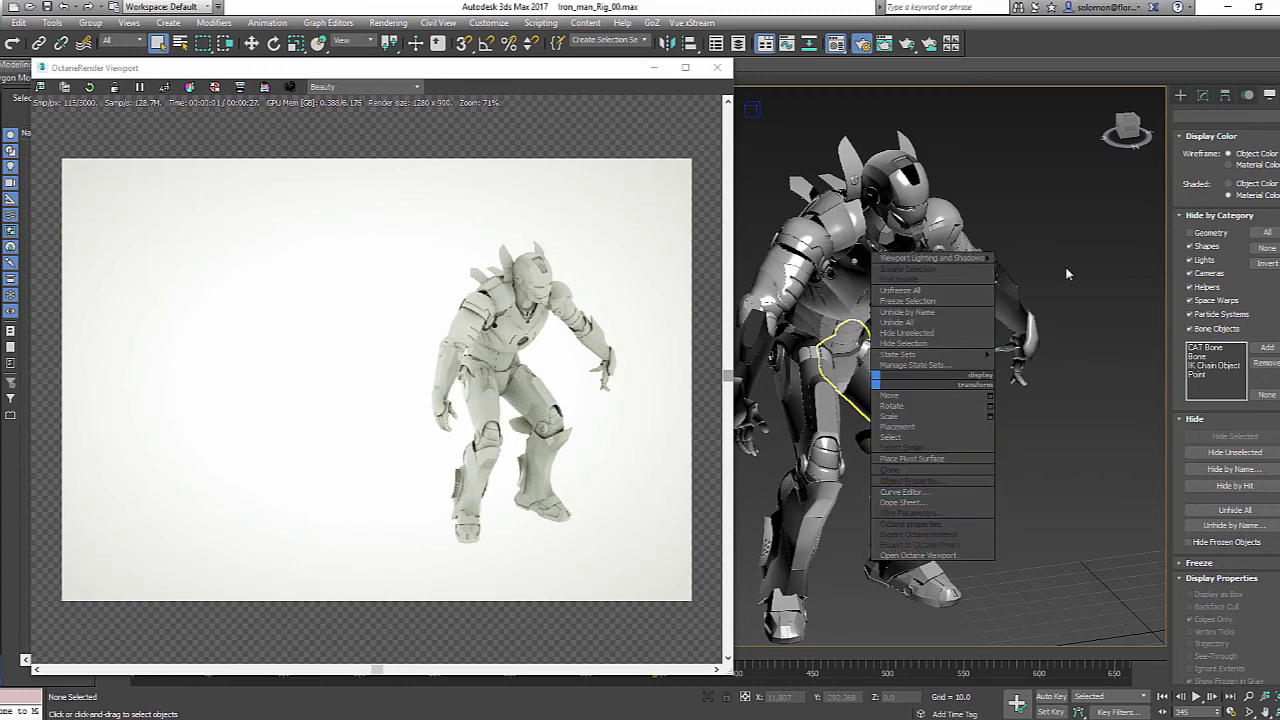
pyautogui.click(941, 235)
pyautogui.rightClick(940, 236)
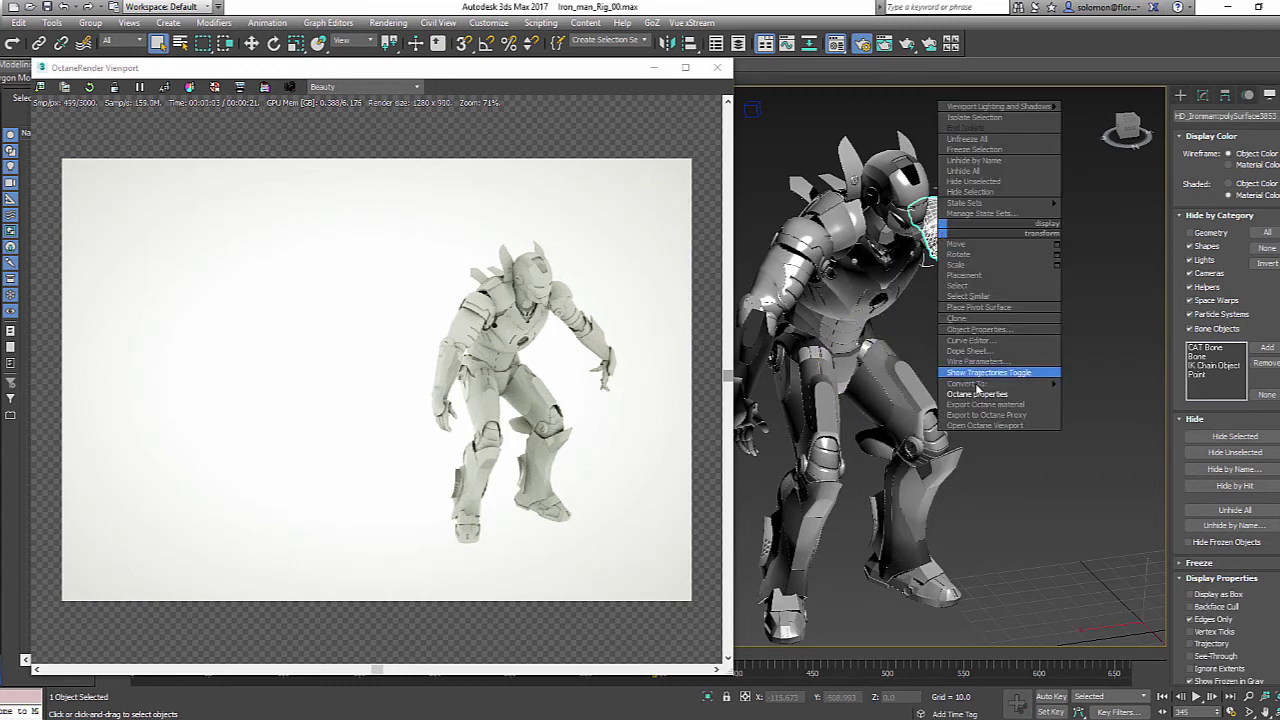
pyautogui.click(975, 395)
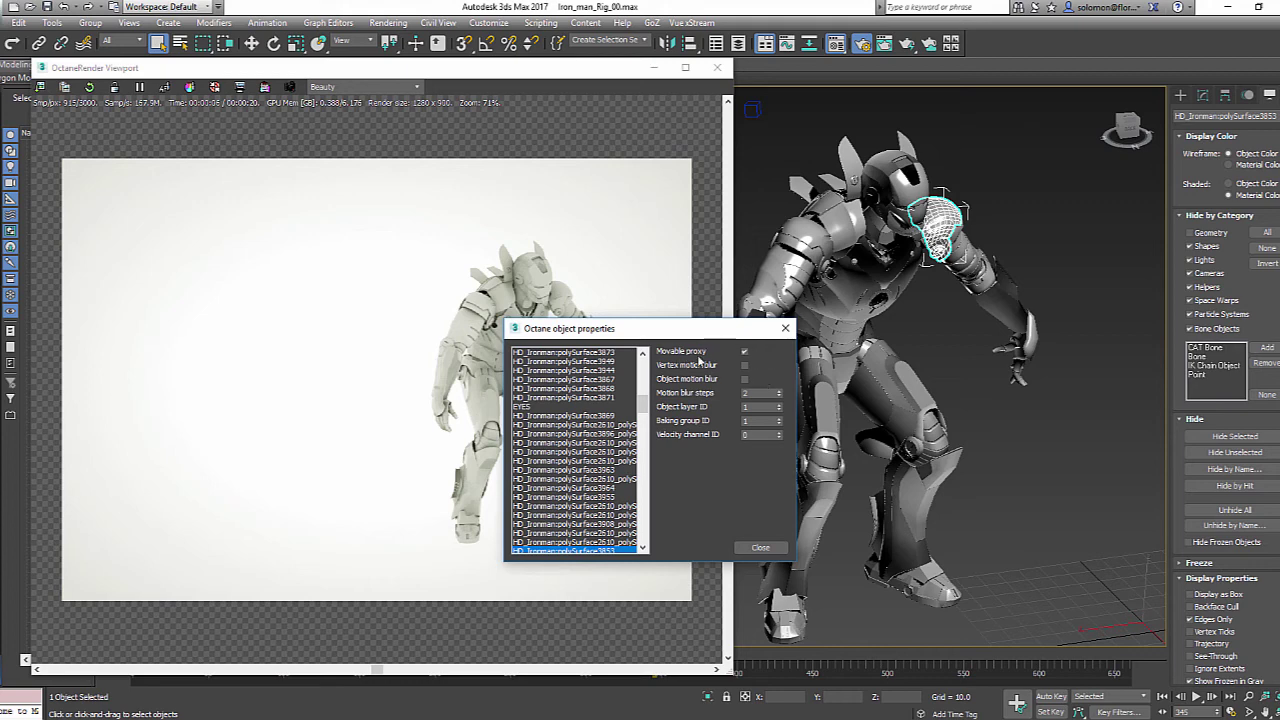
pyautogui.click(785, 328)
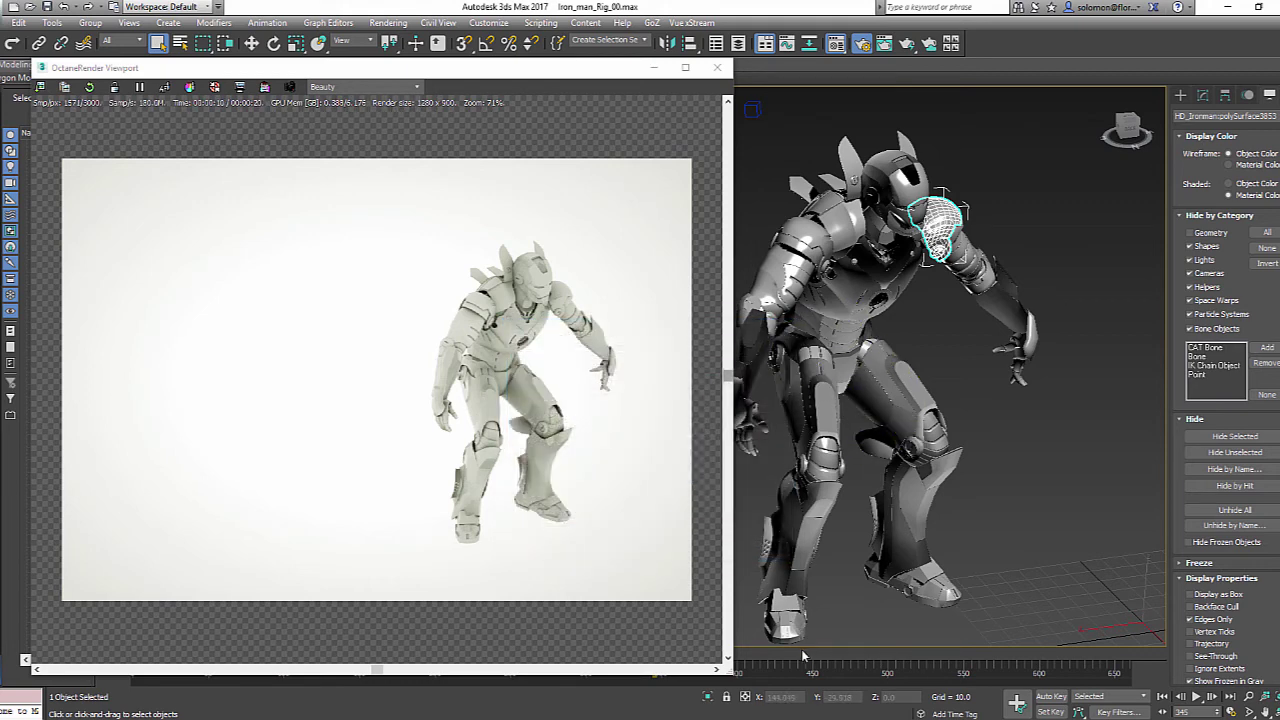
# - Scrub the Iron Man's animation back to frame 71, checking the poses against the live Octane render and framing the upper body
pyautogui.moveTo(537, 77); pyautogui.dragTo(512, 42)
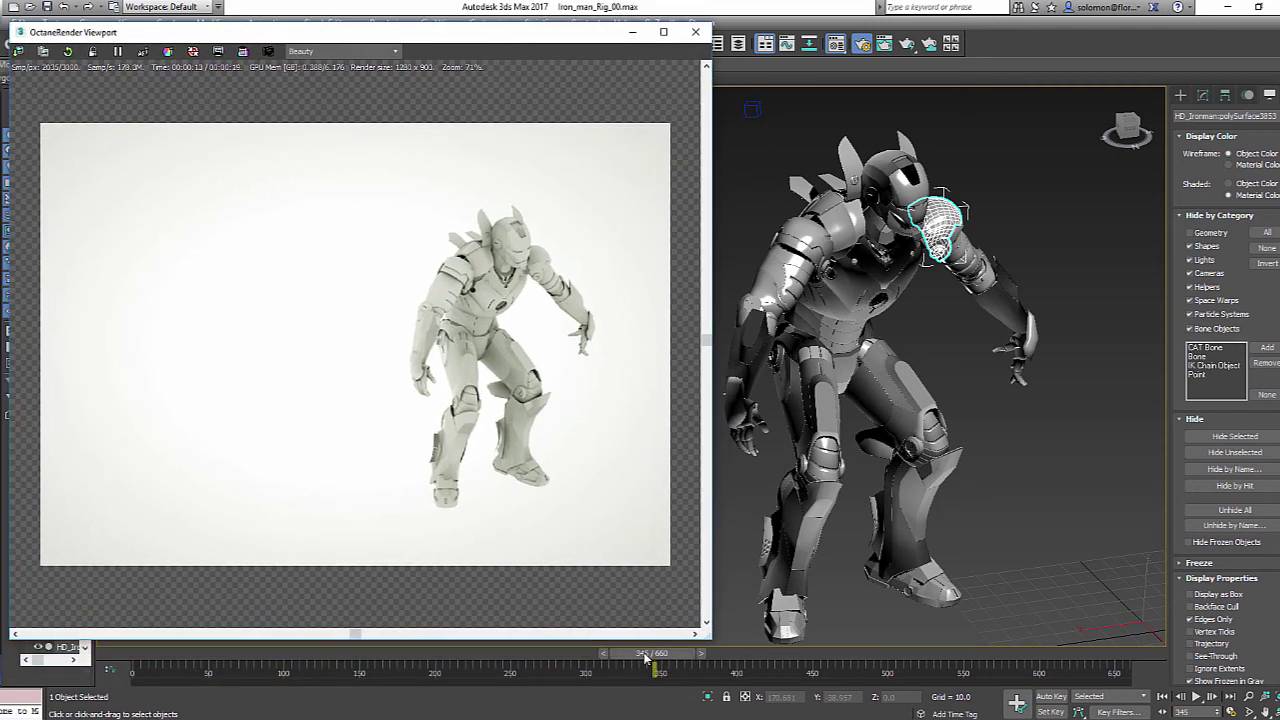
pyautogui.click(601, 655)
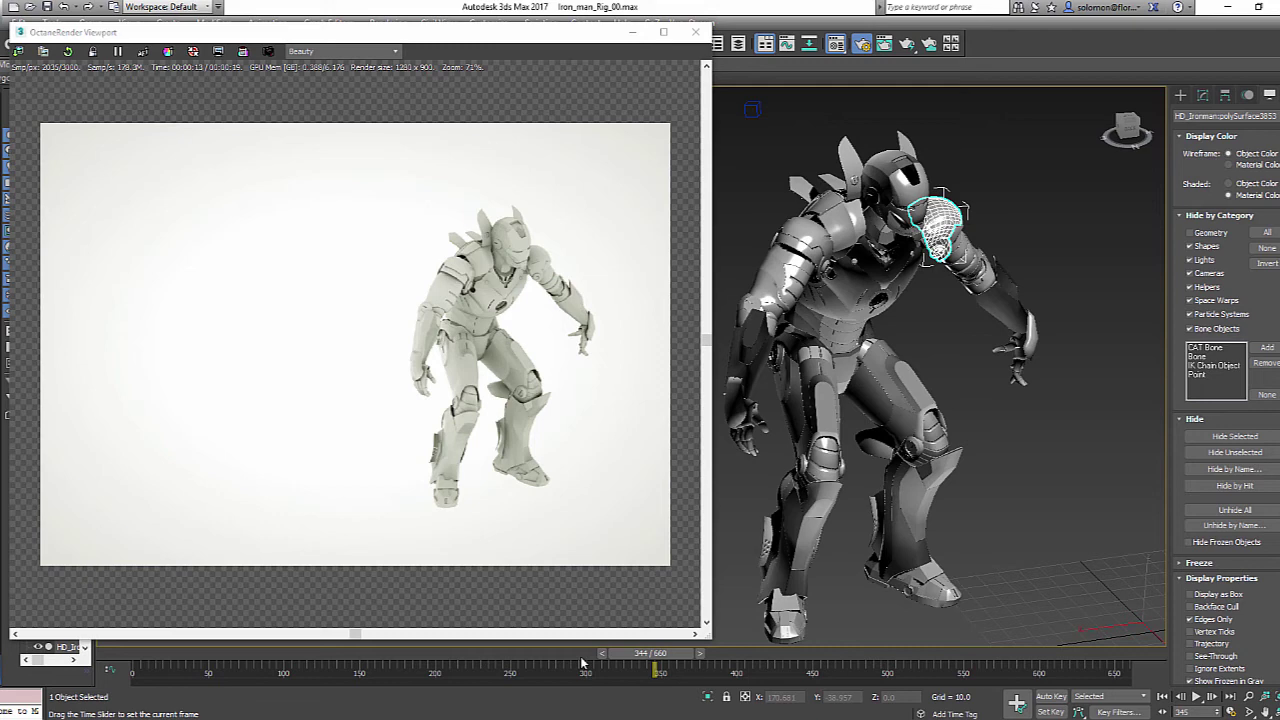
pyautogui.moveTo(582, 661); pyautogui.dragTo(536, 661)
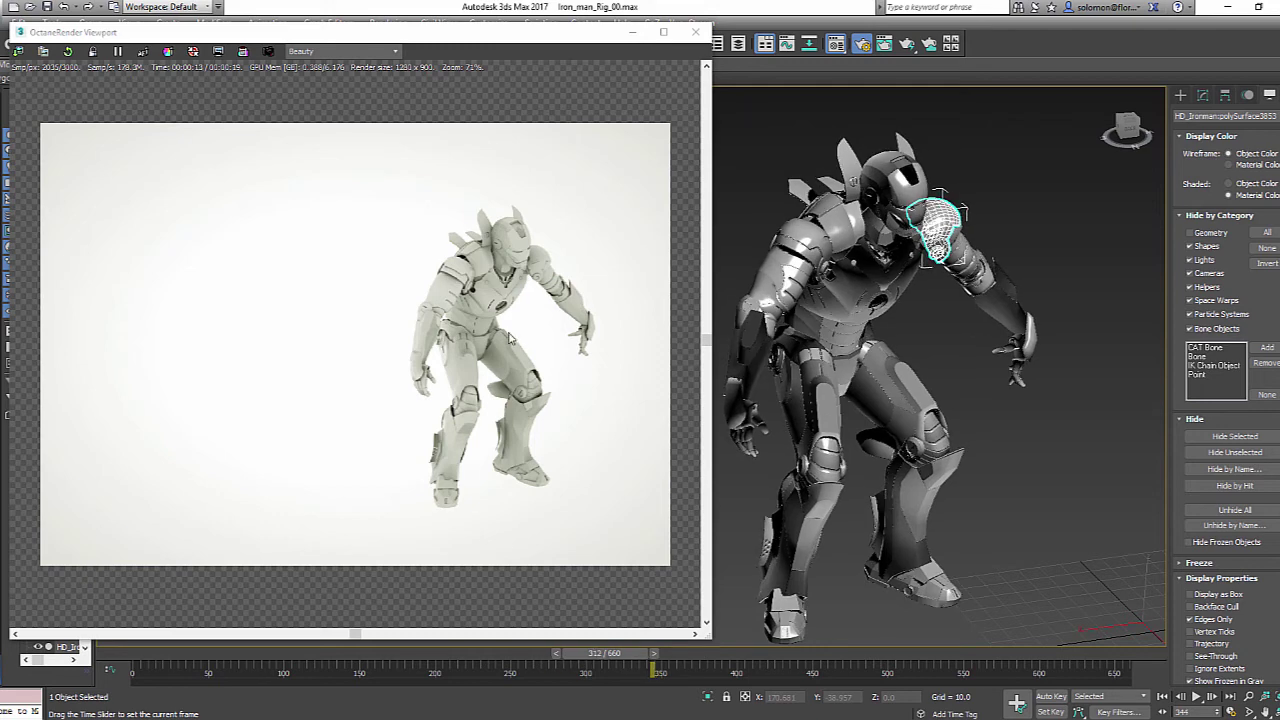
pyautogui.press(',')
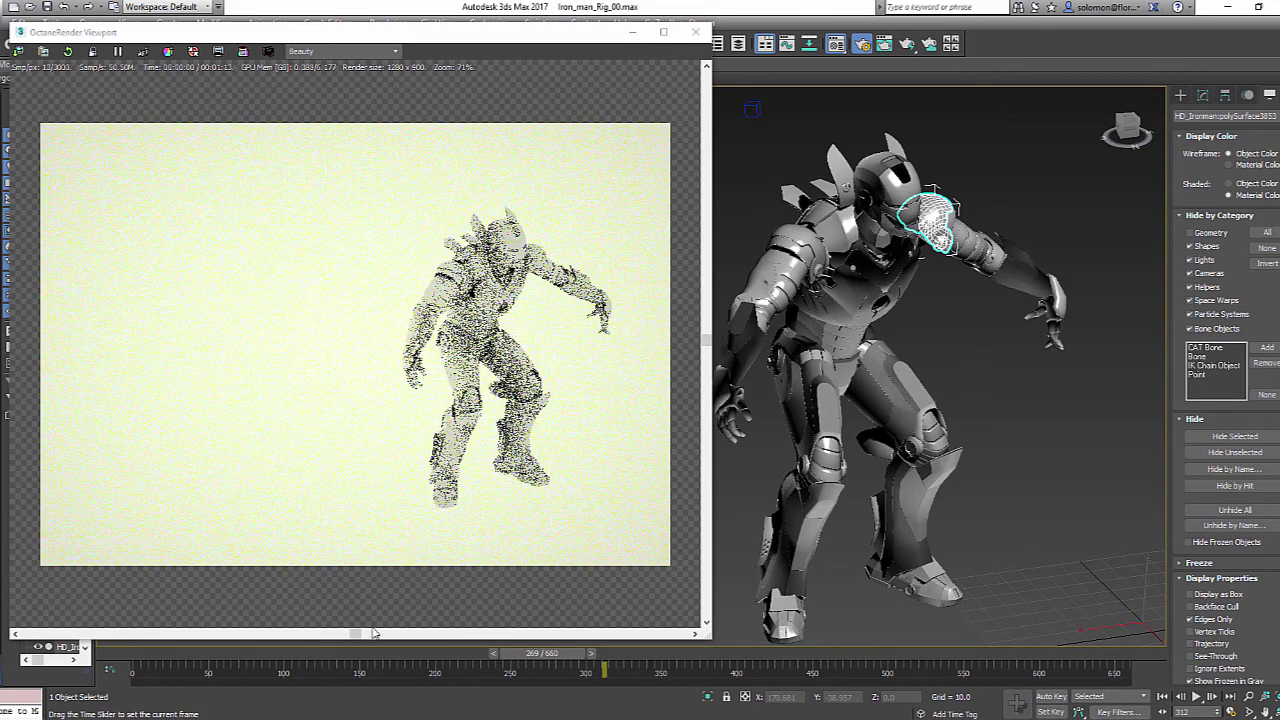
pyautogui.click(345, 653)
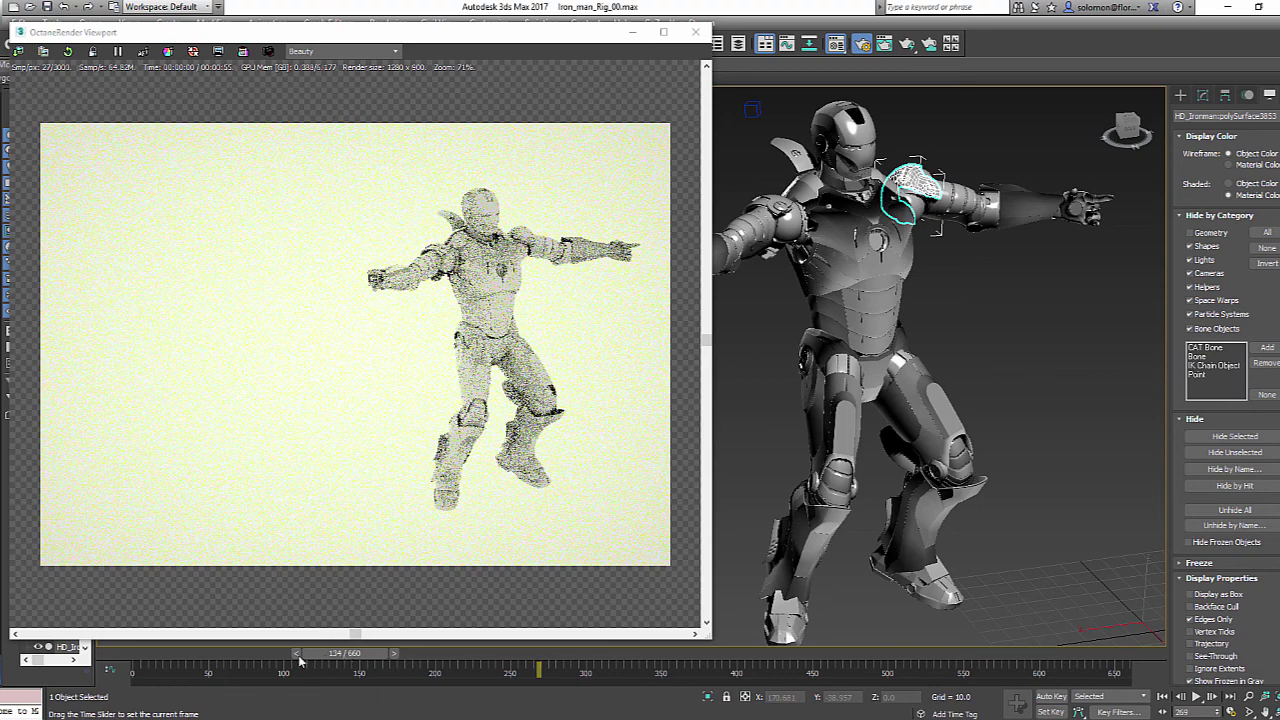
pyautogui.press(',')
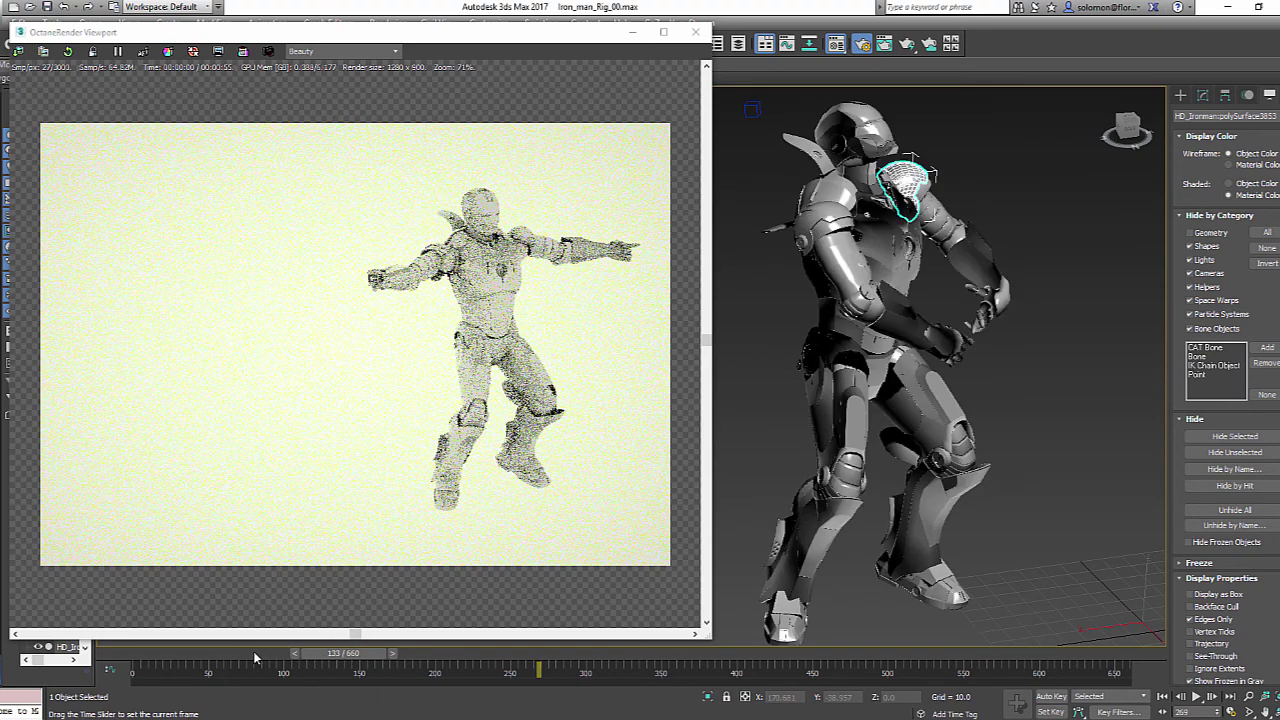
pyautogui.click(253, 651)
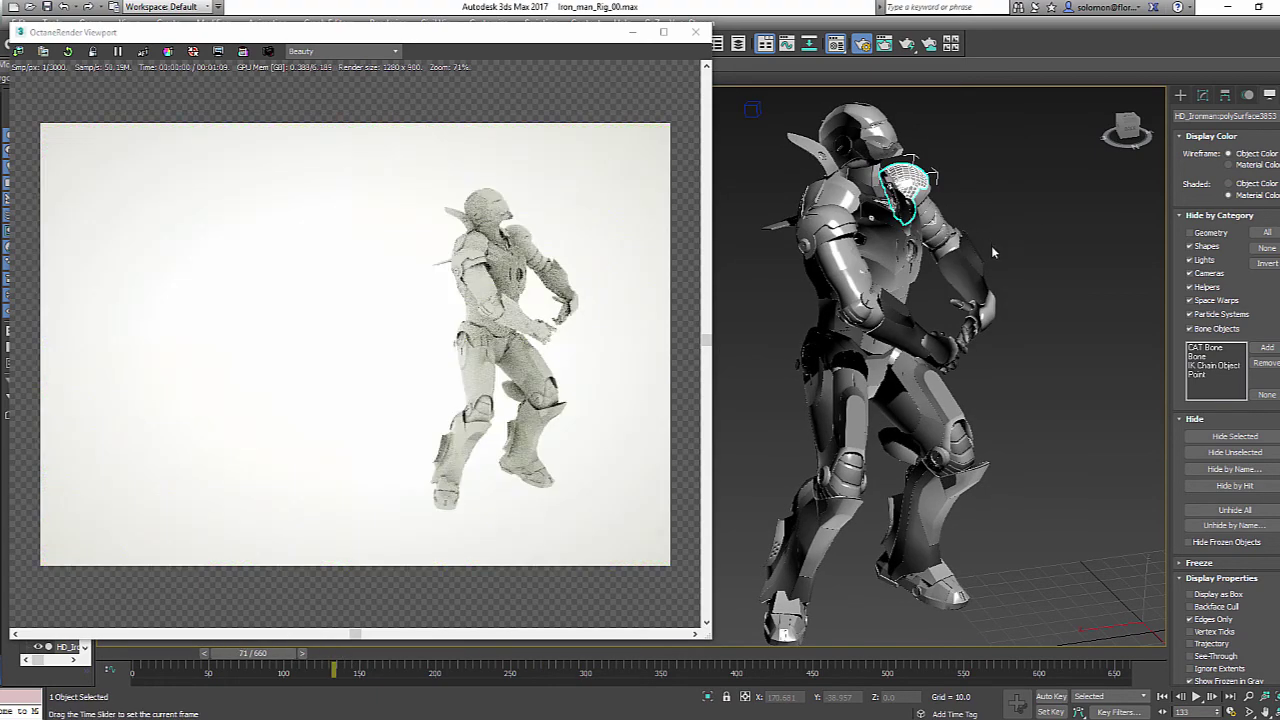
pyautogui.scroll(10, 975, 345)
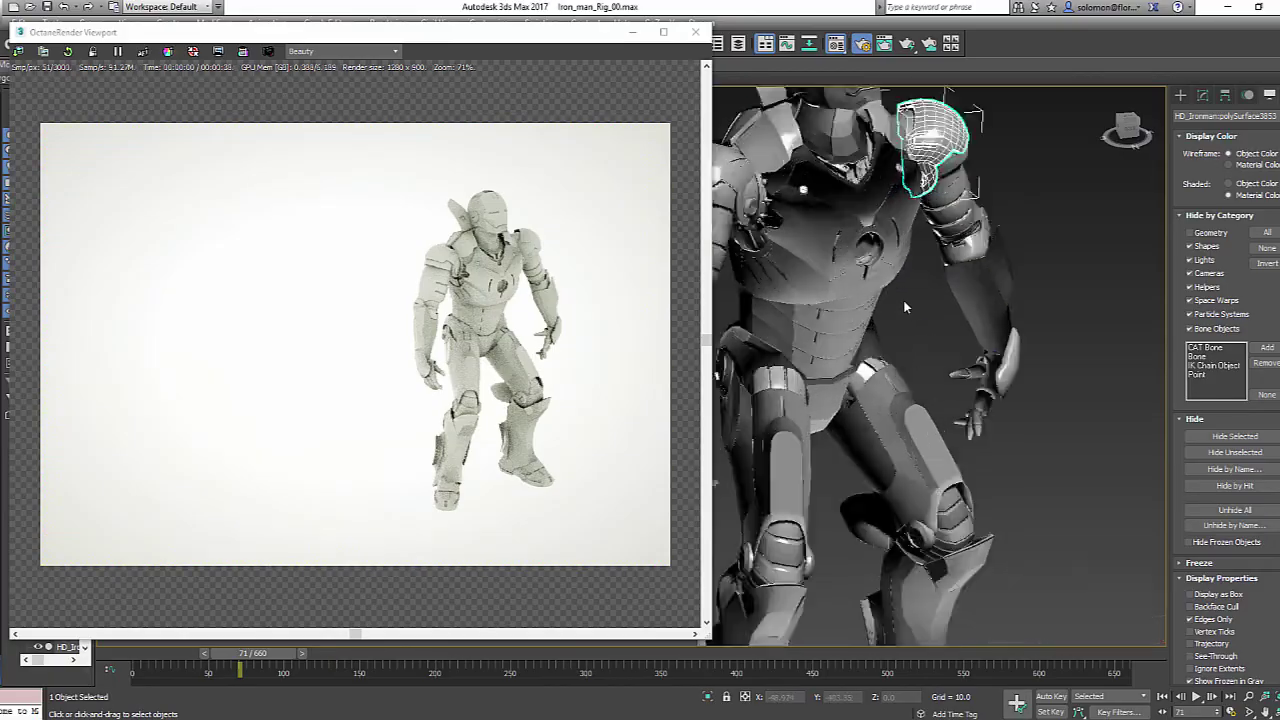
pyautogui.moveTo(916, 302); pyautogui.dragTo(961, 531, button='middle')
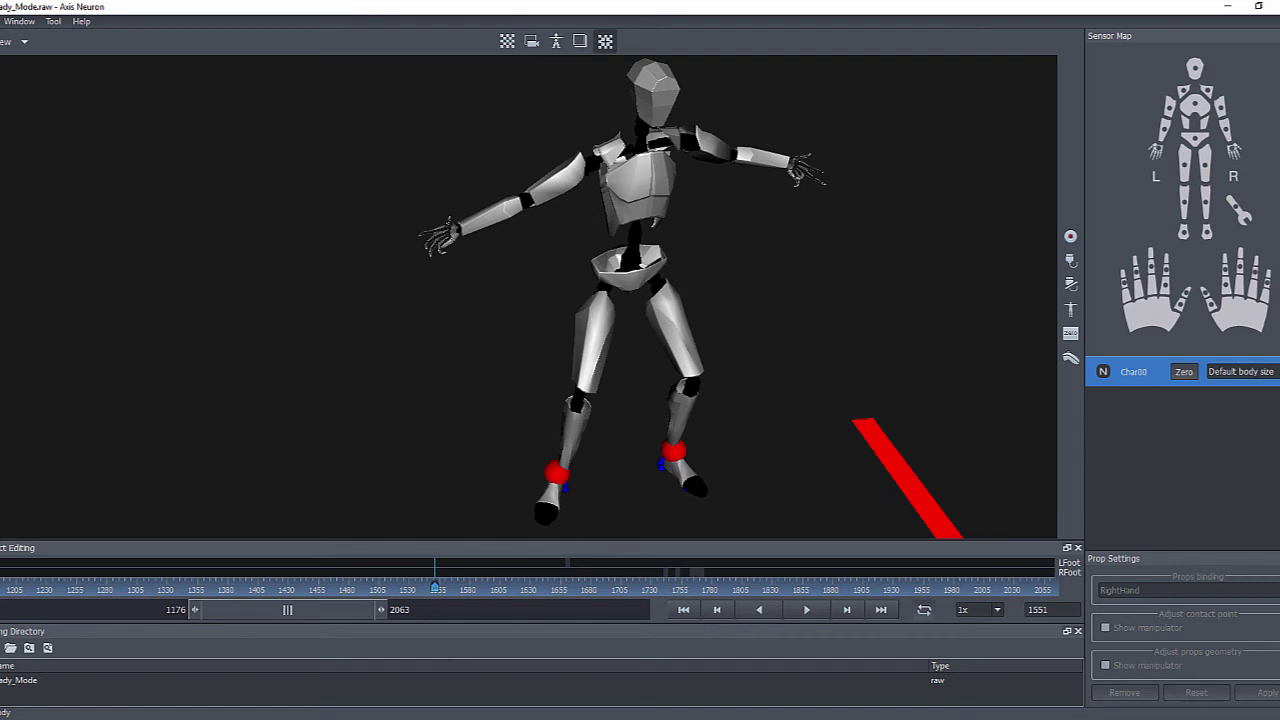
# - Orbit and play the Ready_Mode take in Axis Neuron for comparison, and return to the Iron_man_Rig_00 scene in 3ds Max
pyautogui.moveTo(487, 289); pyautogui.dragTo(647, 318)
pyautogui.scroll(2, 612, 314)
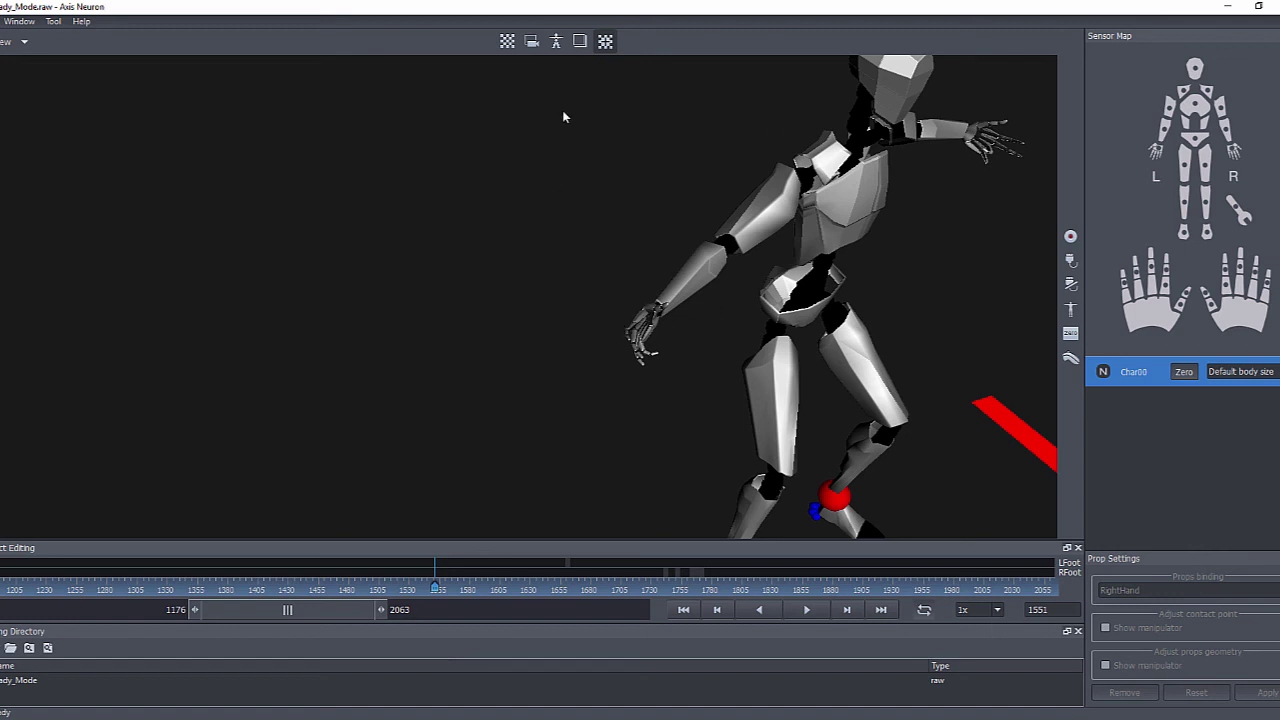
pyautogui.click(807, 610)
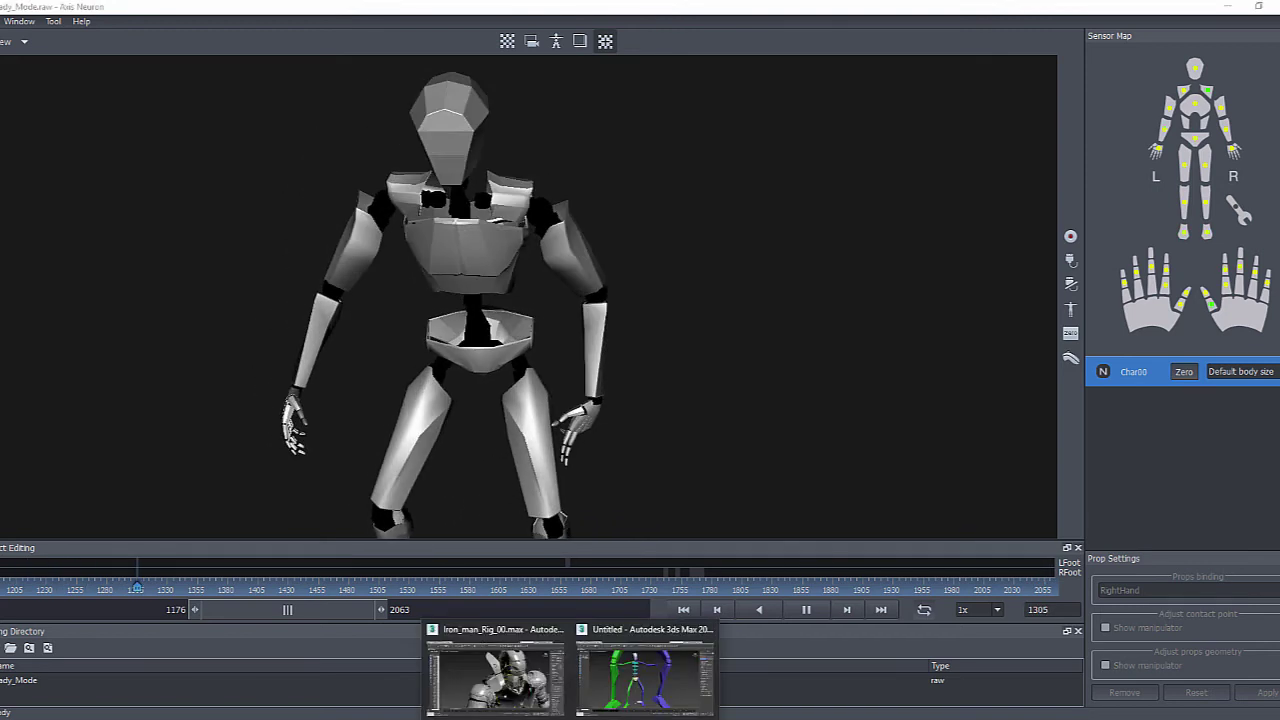
pyautogui.click(507, 675)
# - Close in on the Iron Man's helmet and enlarge the Octane render window to inspect its details
pyautogui.moveTo(905, 334); pyautogui.dragTo(938, 410, button='middle')
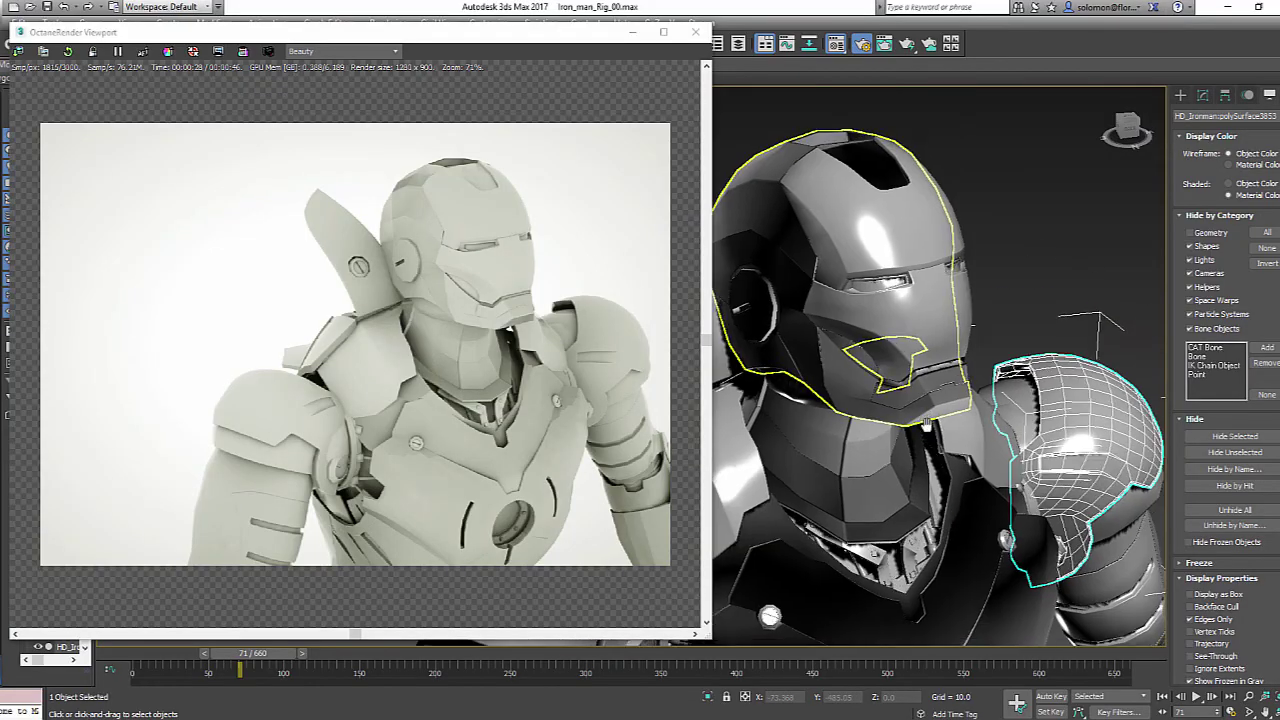
pyautogui.scroll(3, 932, 400)
pyautogui.moveTo(710, 637); pyautogui.dragTo(761, 661)
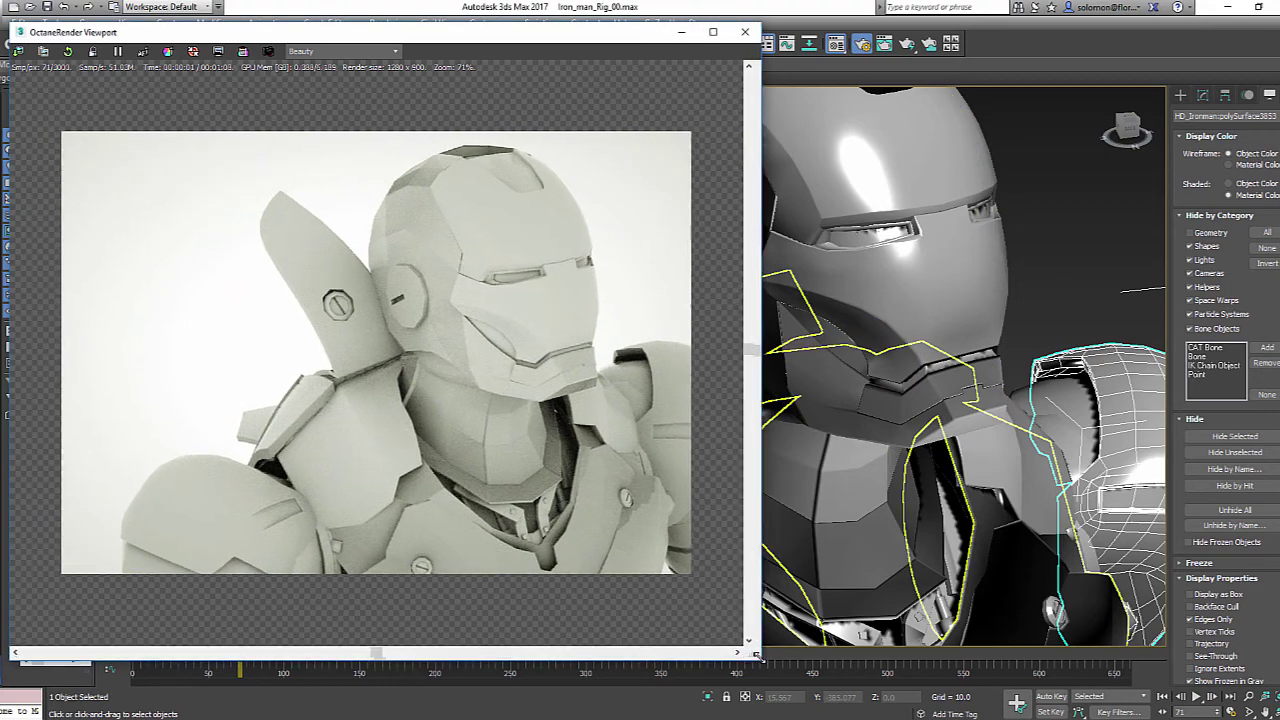
pyautogui.scroll(3, 589, 528)
pyautogui.moveTo(932, 354); pyautogui.dragTo(989, 432, button='middle')
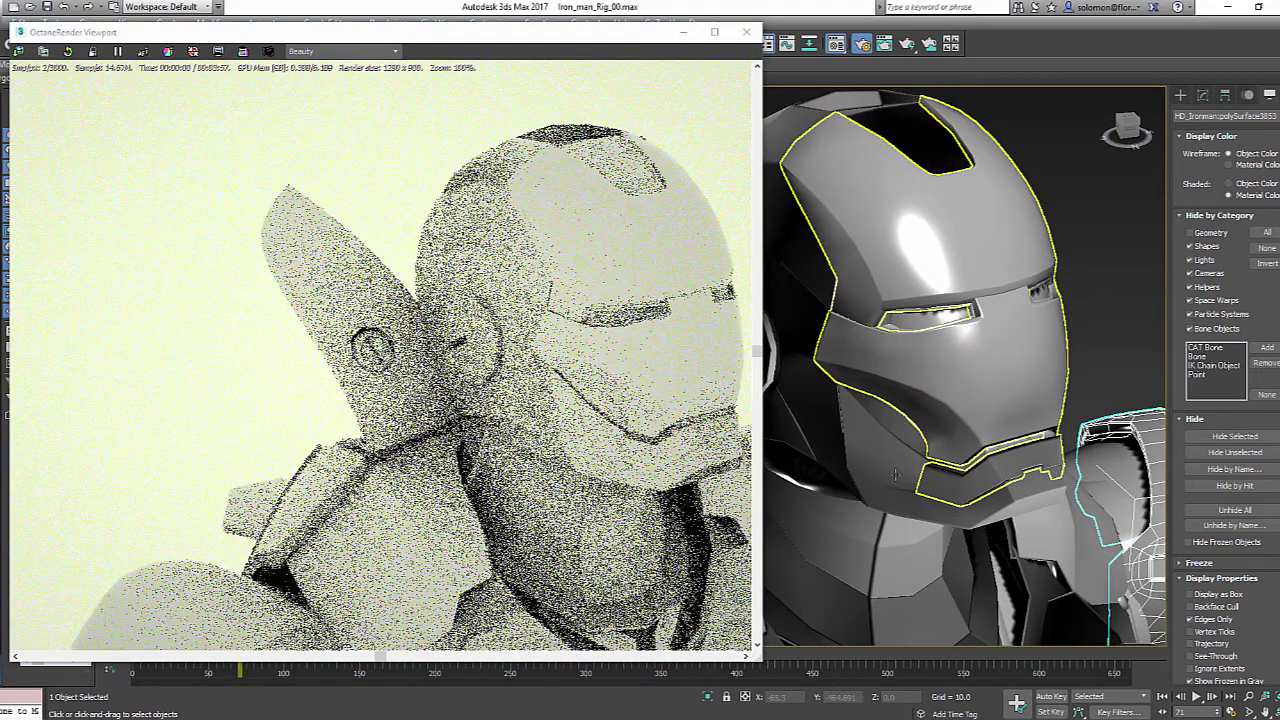
pyautogui.click(558, 675)
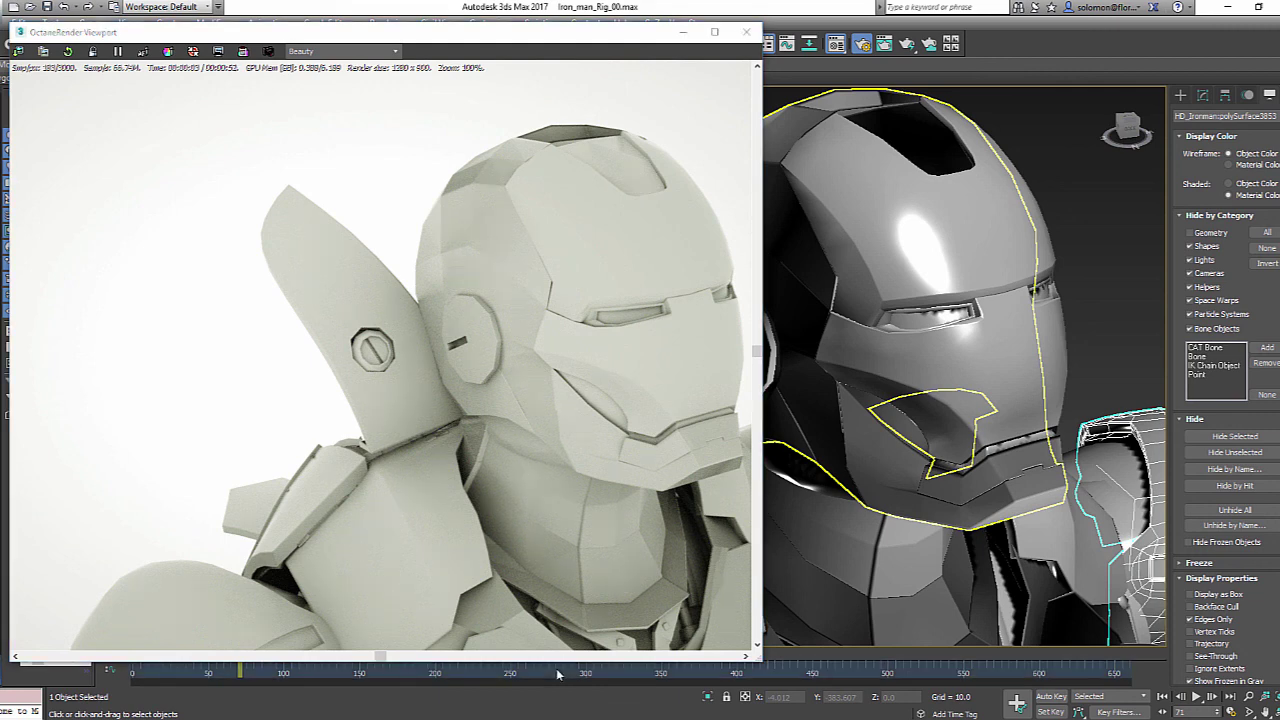